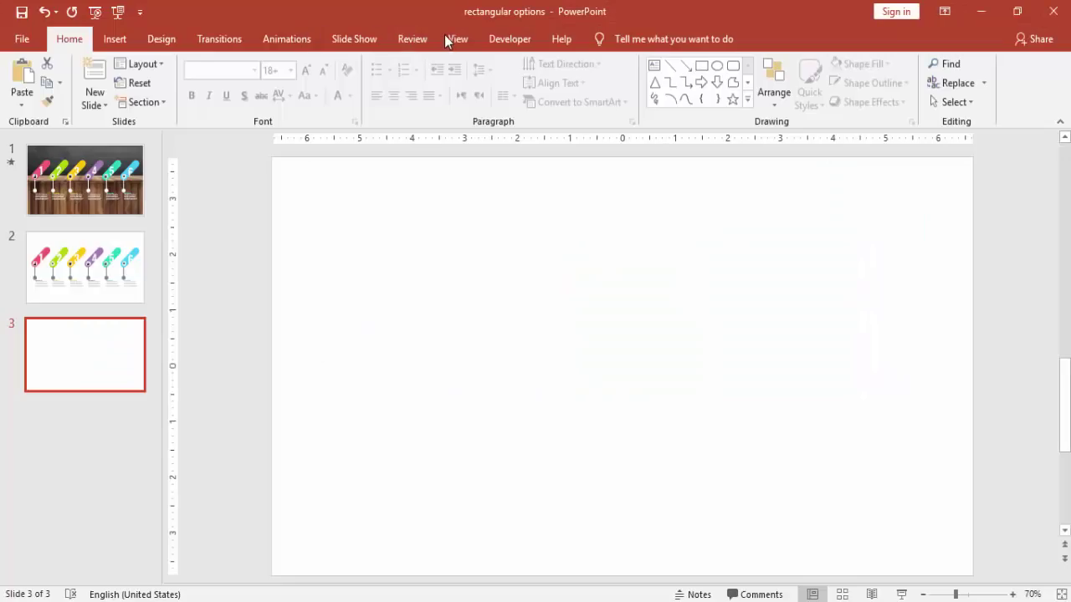
# Turn on the guides and draw a tall rounded rectangle at the slide centre.
pyautogui.click(448, 37)
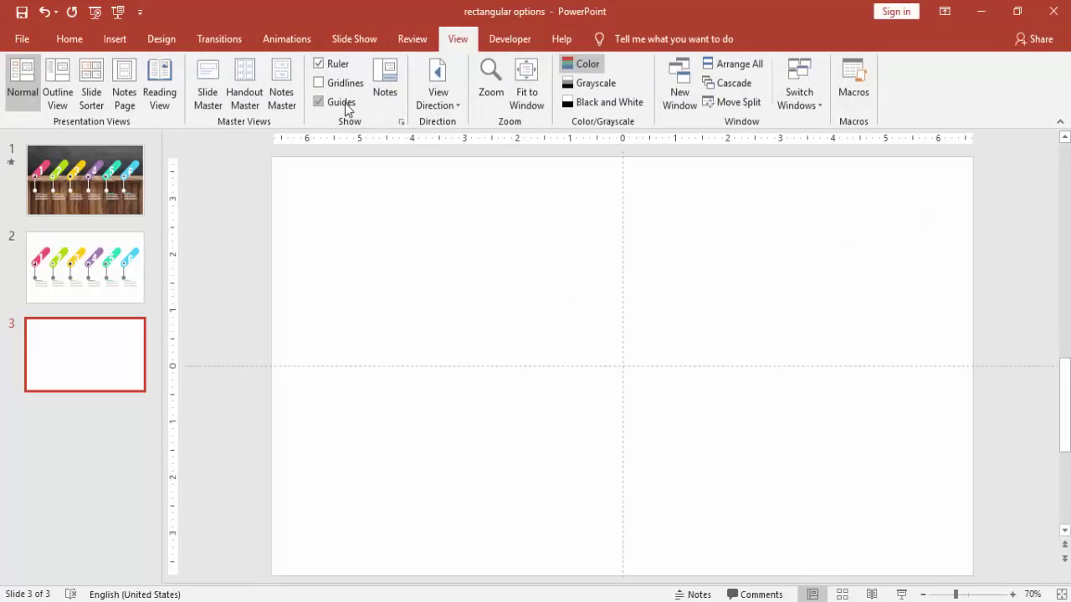
pyautogui.click(113, 39)
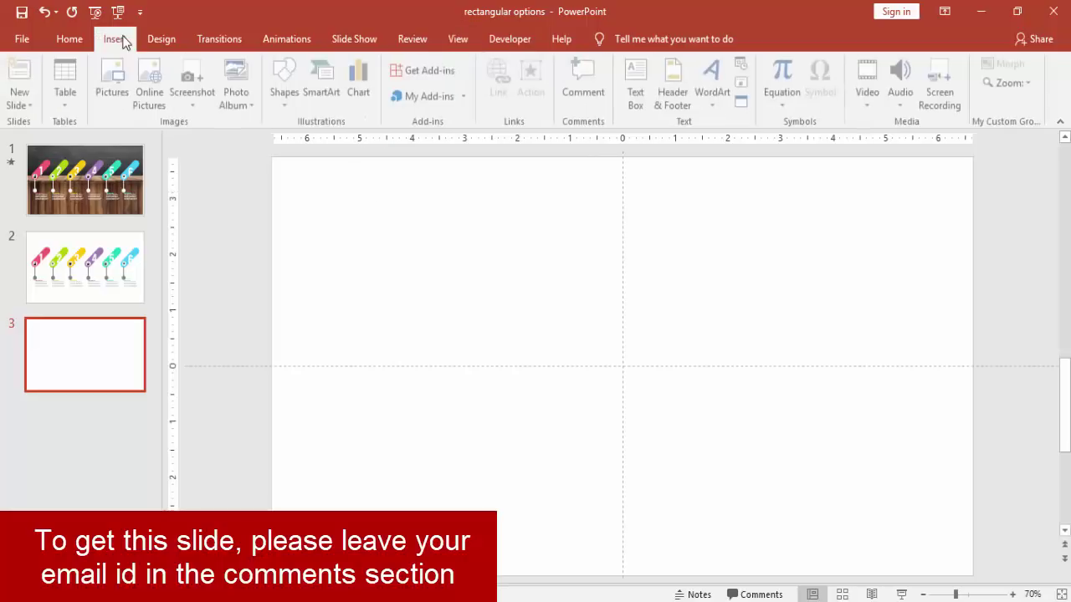
pyautogui.click(289, 112)
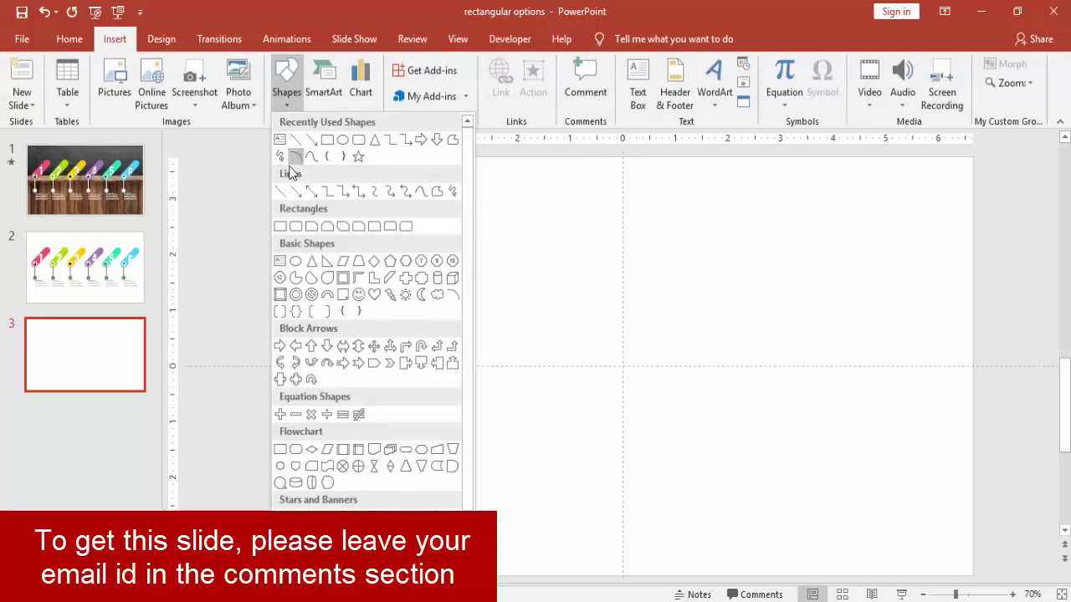
pyautogui.click(297, 226)
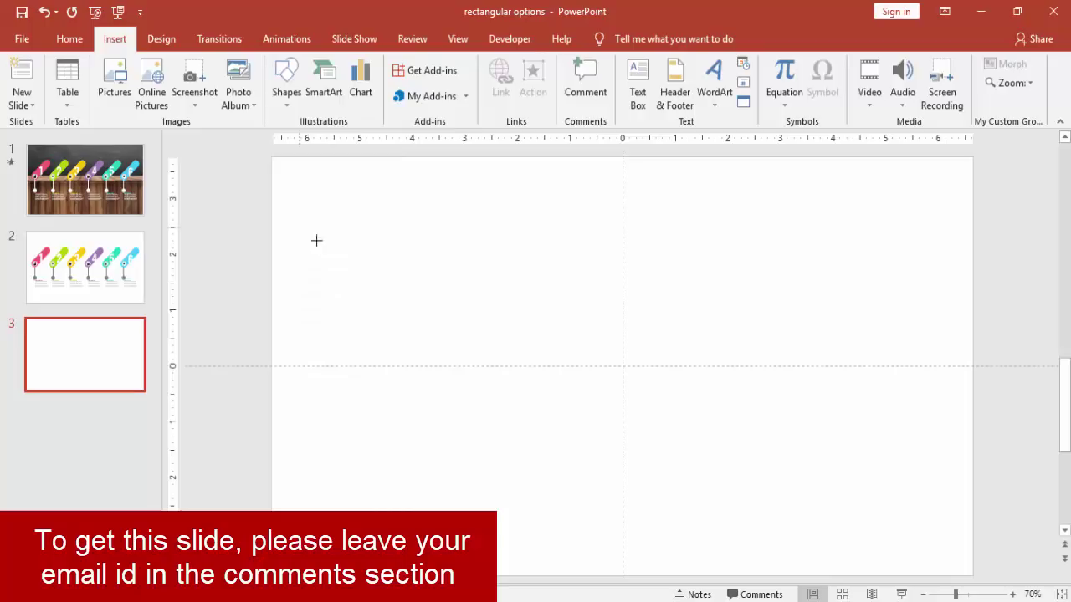
pyautogui.moveTo(586, 271)
pyautogui.mouseDown()
pyautogui.moveTo(622, 335)
pyautogui.moveTo(623, 403)
pyautogui.mouseUp()
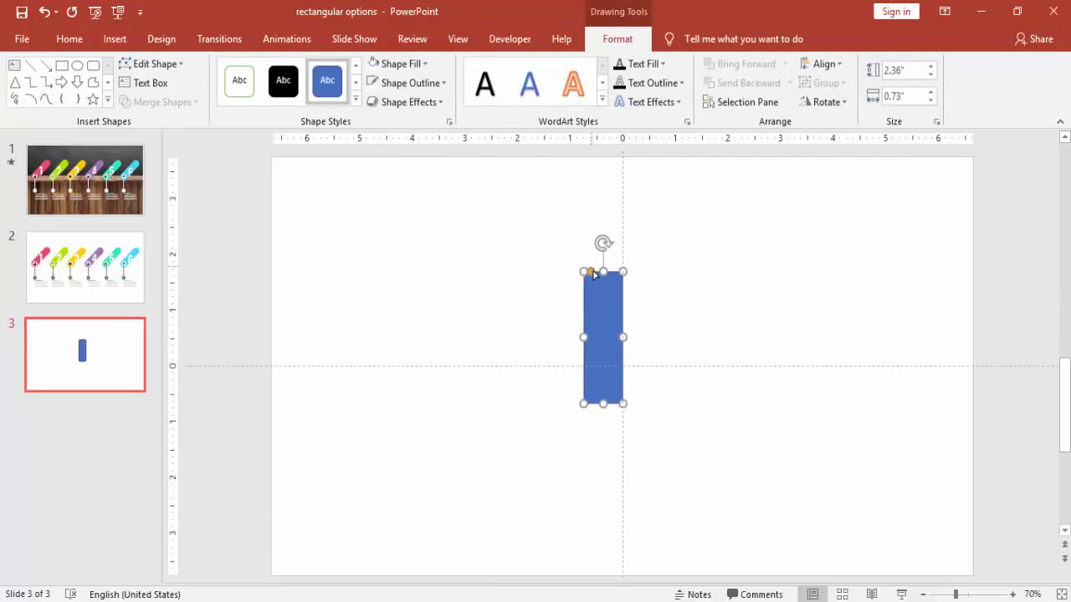
# Round the rectangle's ends fully into a pill and remove its outline.
pyautogui.moveTo(594, 273); pyautogui.dragTo(623, 264)
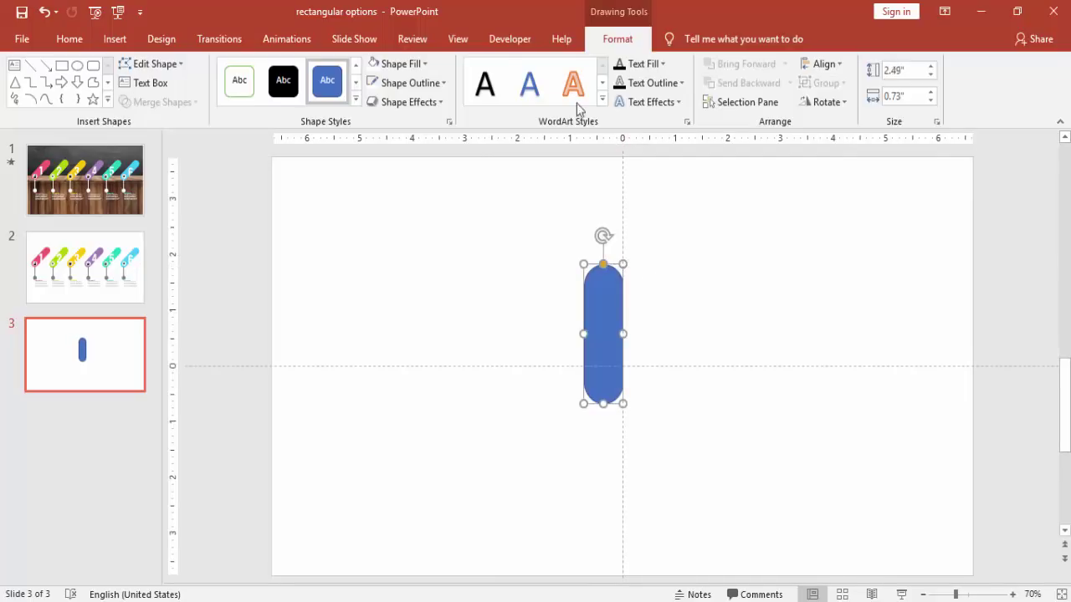
pyautogui.click(445, 83)
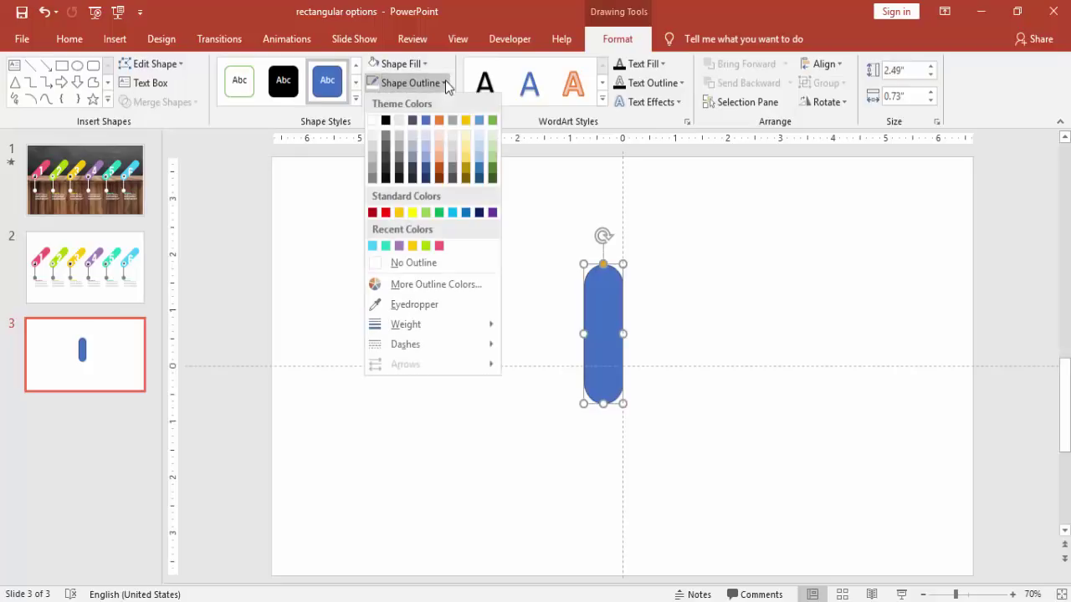
pyautogui.click(437, 265)
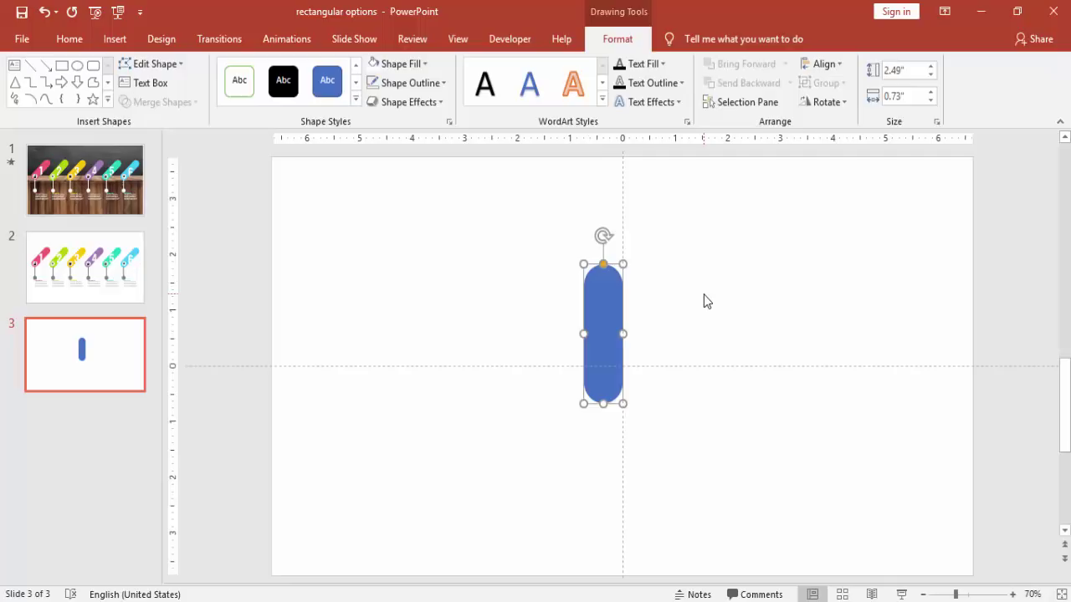
# Tilt the blue pill clockwise with Alt+arrow keys and move it up and right.
pyautogui.hotkey('alt', 'Right')
pyautogui.hotkey('alt', 'Right')
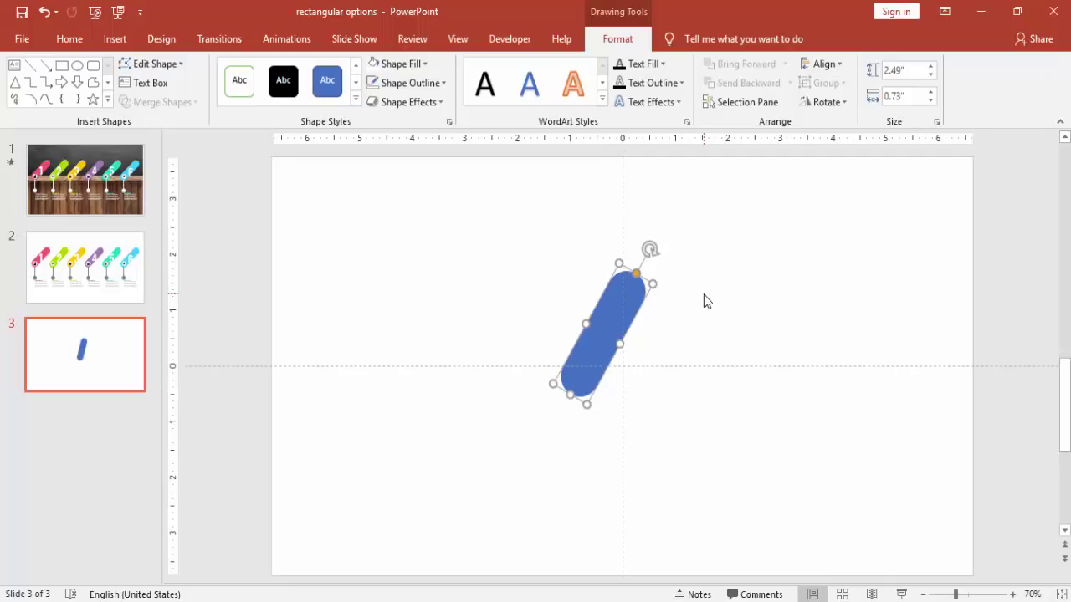
pyautogui.hotkey('alt', 'Right')
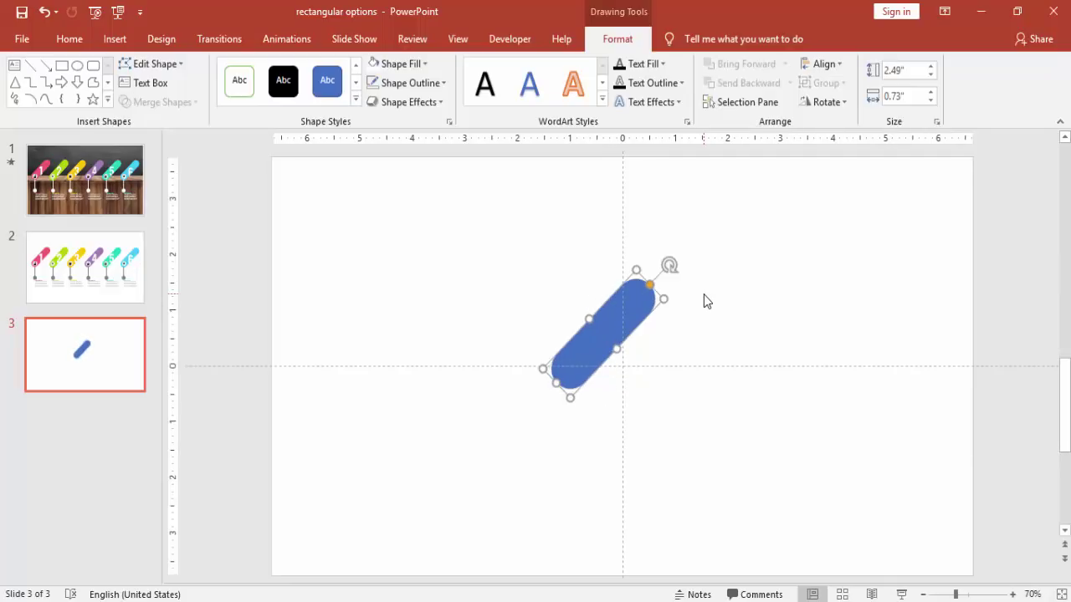
pyautogui.hotkey('alt', 'Left')
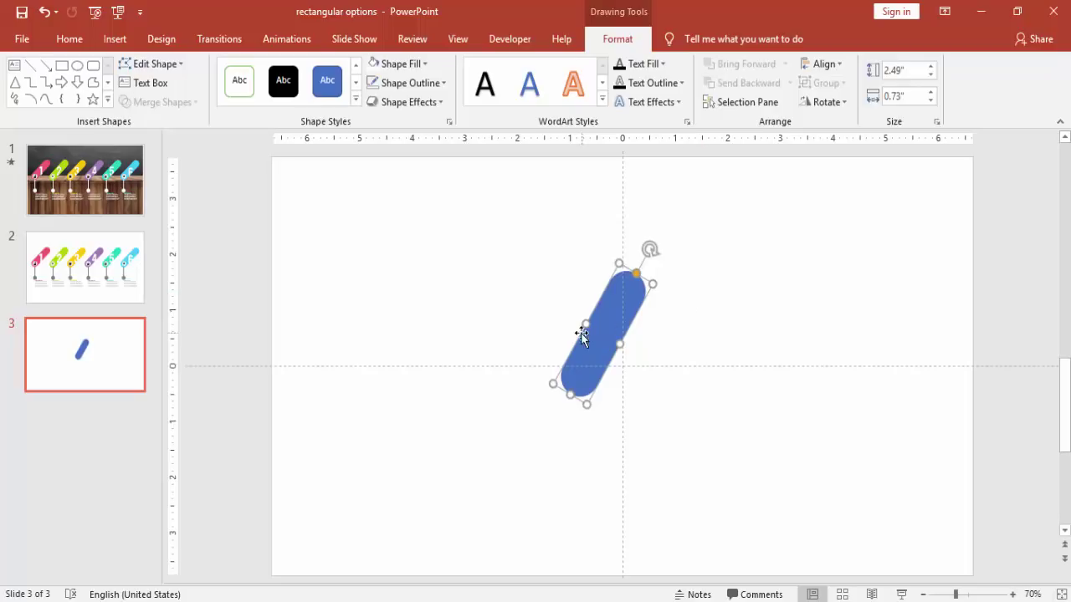
pyautogui.moveTo(601, 353); pyautogui.dragTo(638, 322)
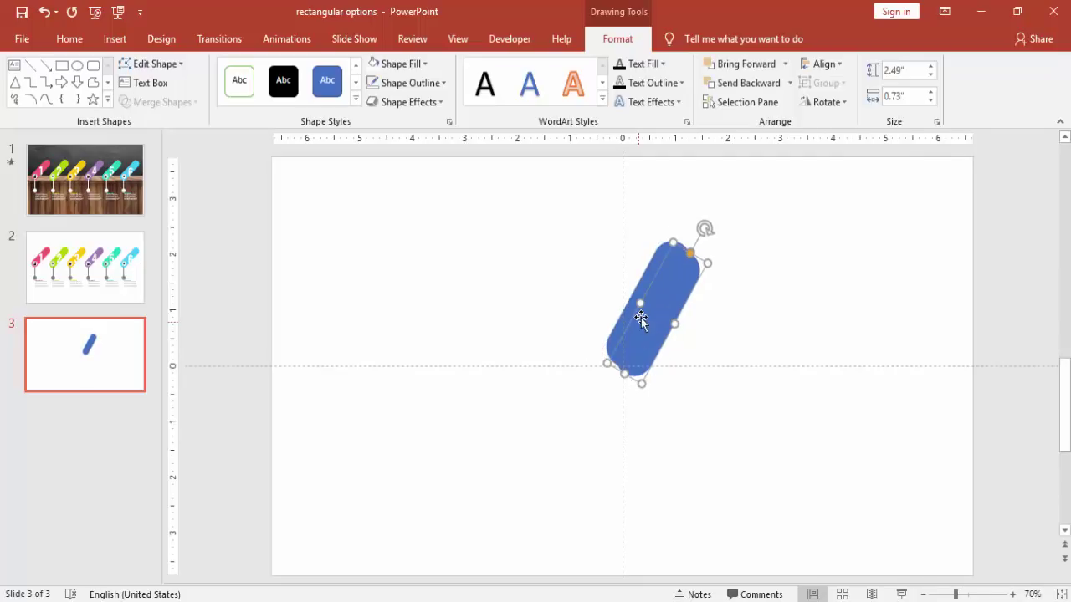
# Duplicate the pill into a row of six diagonal pills across the slide.
pyautogui.moveTo(638, 322); pyautogui.dragTo(568, 308)
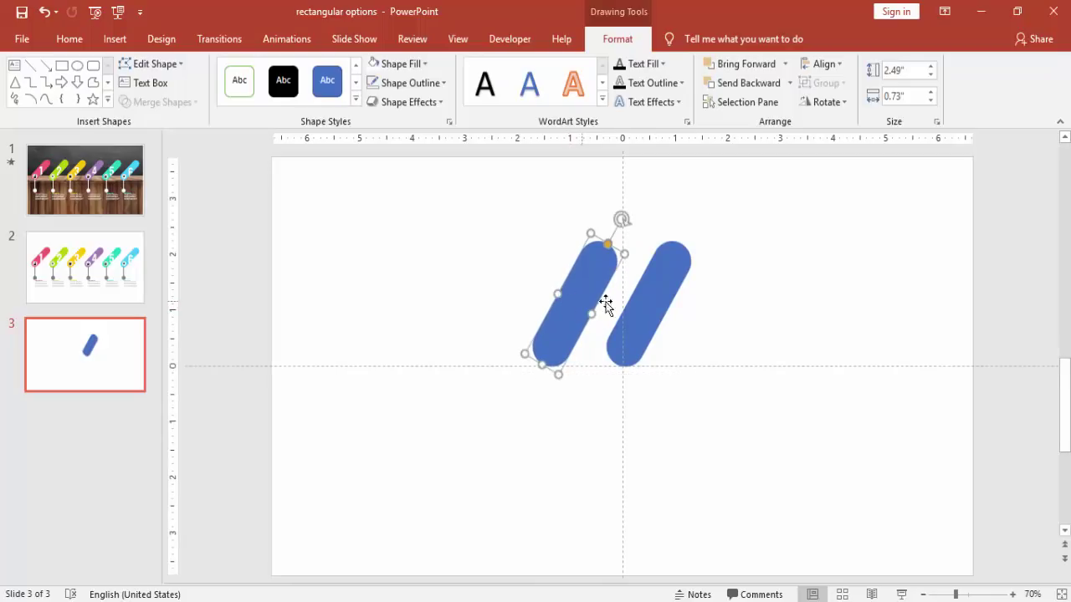
pyautogui.hotkey('ctrl', 'd')
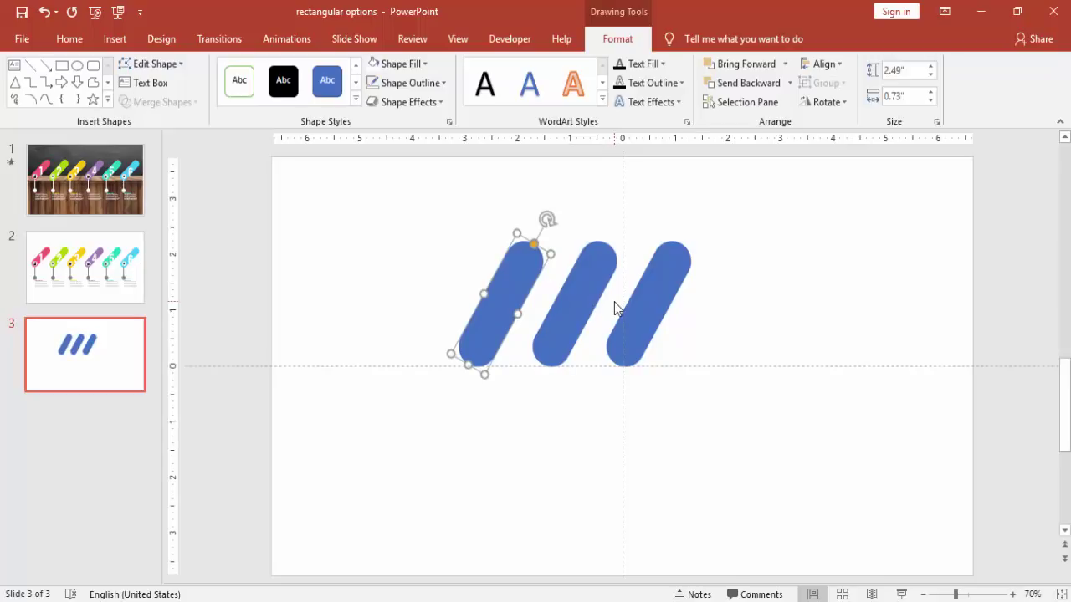
pyautogui.keyDown('shift'); pyautogui.click(593, 292); pyautogui.keyUp('shift')
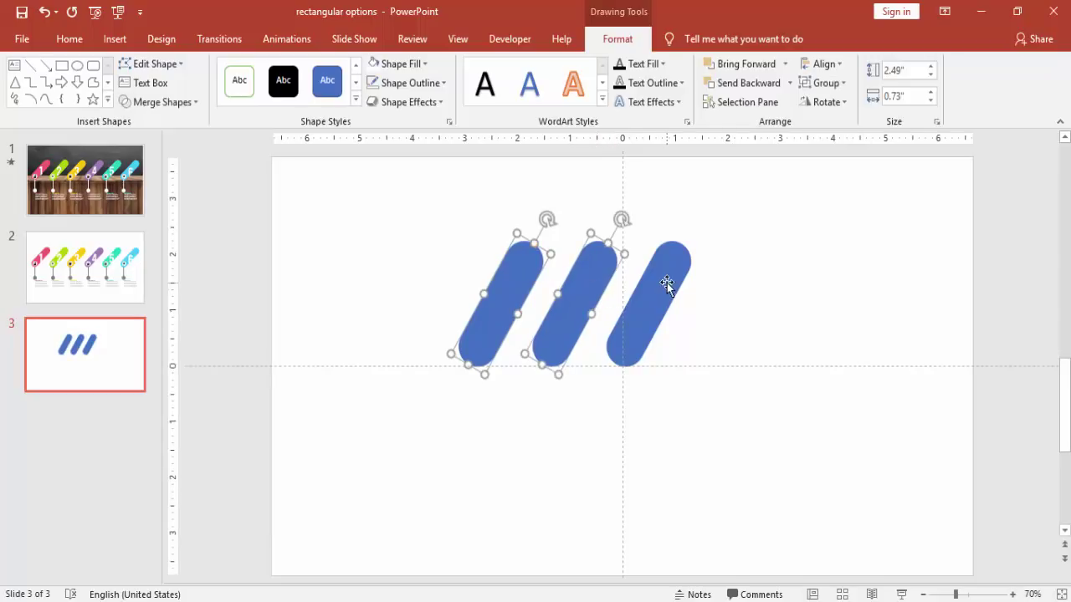
pyautogui.keyDown('shift'); pyautogui.click(667, 283); pyautogui.keyUp('shift')
pyautogui.moveTo(669, 287); pyautogui.dragTo(890, 276)
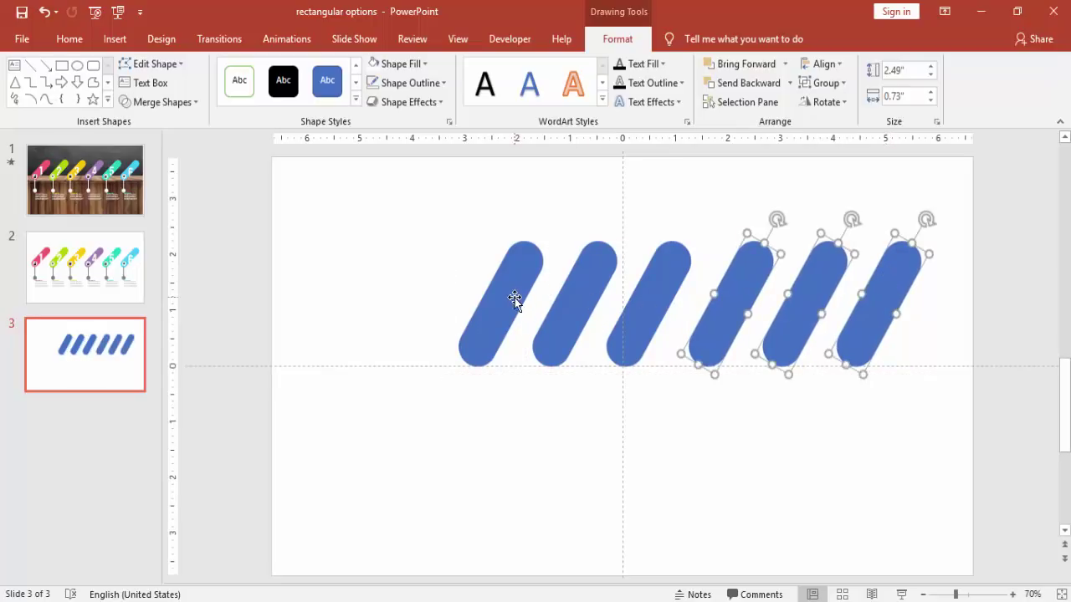
pyautogui.moveTo(513, 298); pyautogui.dragTo(406, 299)
# Select all six pills and distribute them horizontally for even spacing.
pyautogui.keyDown('shift'); pyautogui.click(574, 310); pyautogui.keyUp('shift')
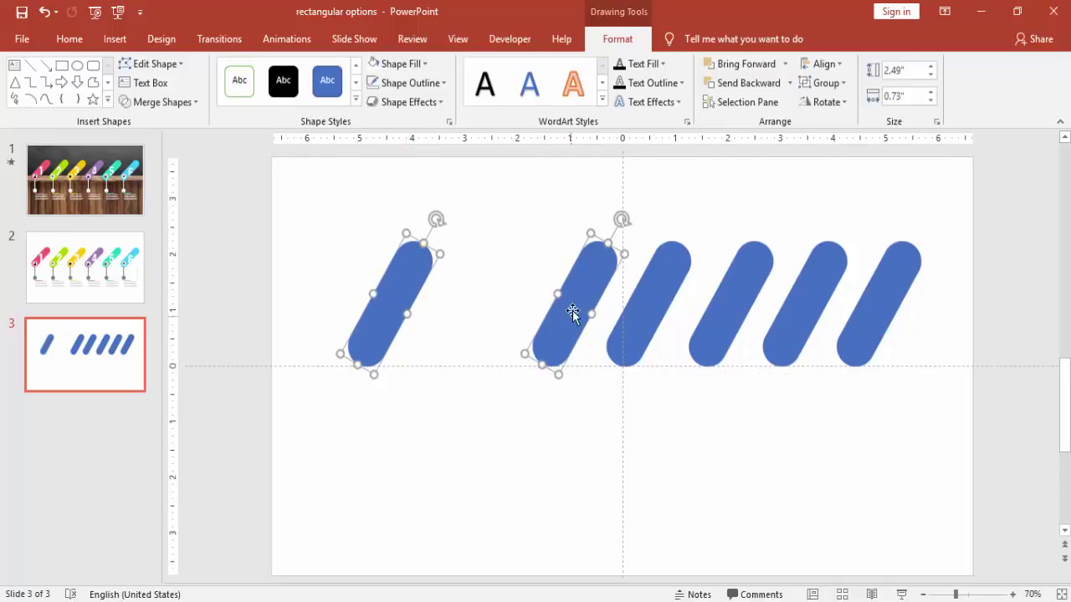
pyautogui.keyDown('shift'); pyautogui.click(664, 309); pyautogui.keyUp('shift')
pyautogui.keyDown('shift'); pyautogui.click(729, 290); pyautogui.keyUp('shift')
pyautogui.keyDown('shift'); pyautogui.click(808, 296); pyautogui.keyUp('shift')
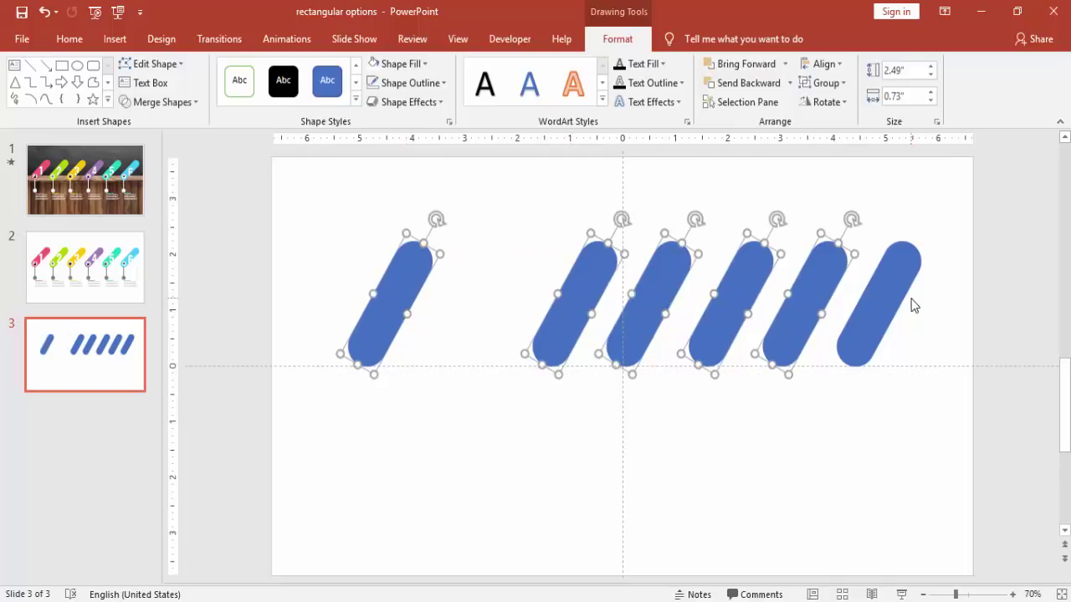
pyautogui.keyDown('shift'); pyautogui.click(890, 290); pyautogui.keyUp('shift')
pyautogui.click(824, 65)
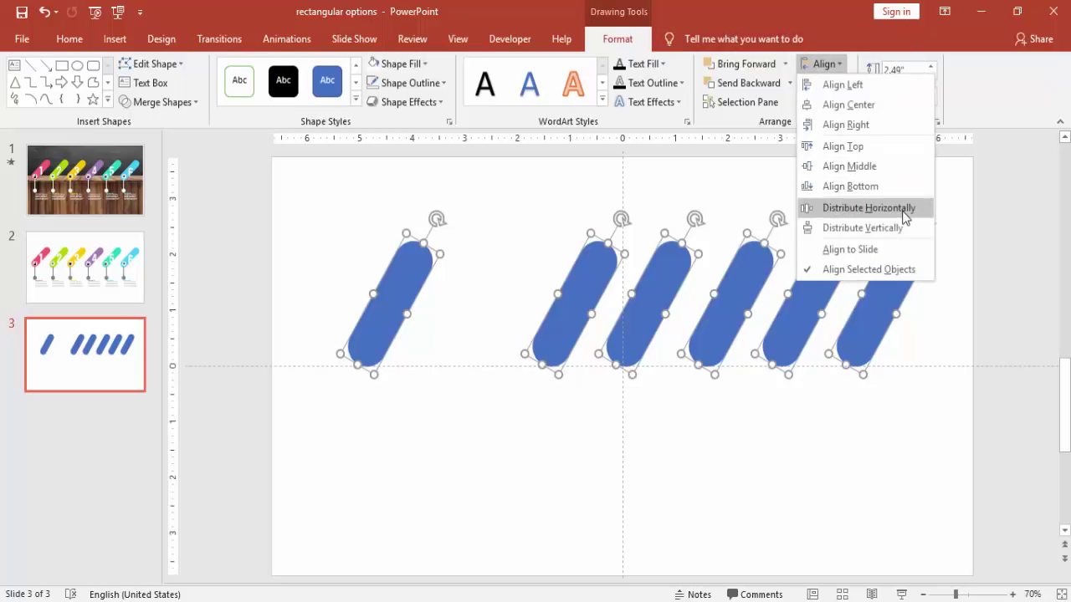
pyautogui.click(902, 209)
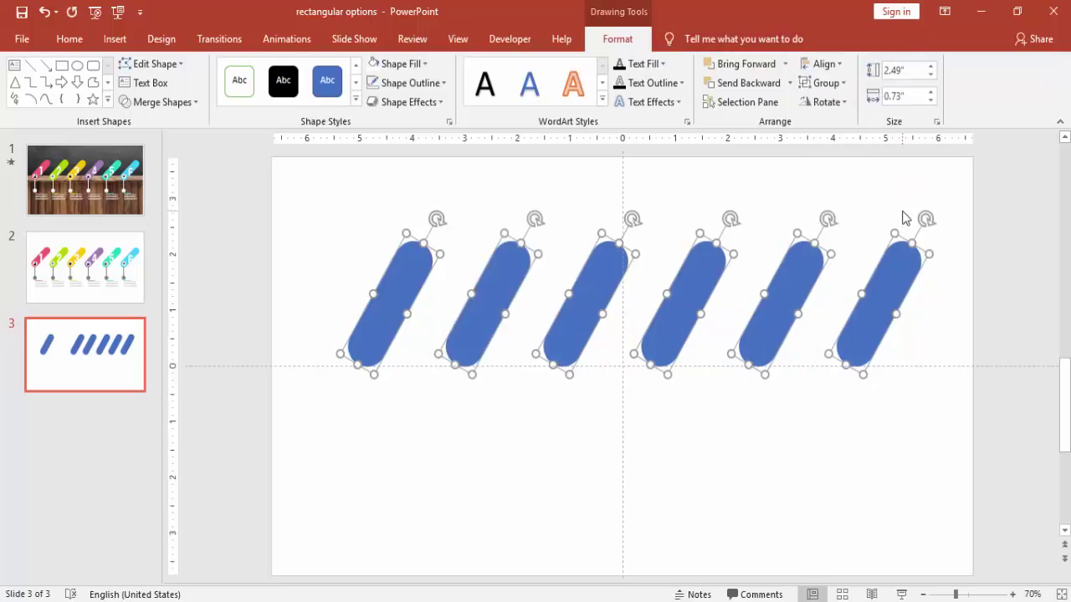
# Select all six pills together and rotate them to a shallower, roughly 45° slant.
pyautogui.click(761, 432)
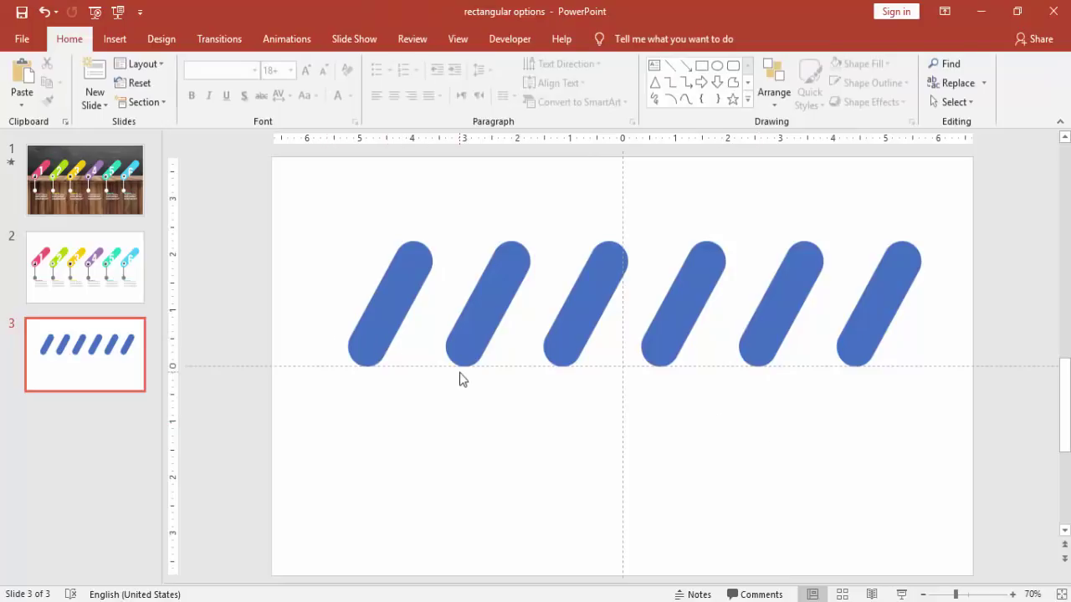
pyautogui.click(402, 295)
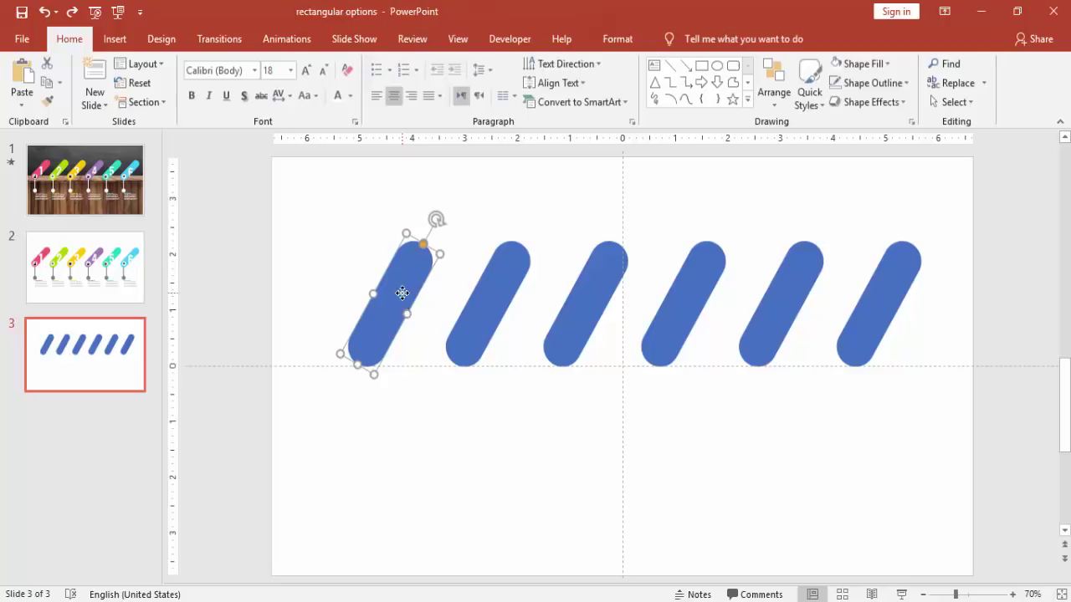
pyautogui.keyDown('shift'); pyautogui.click(487, 298); pyautogui.keyUp('shift')
pyautogui.keyDown('shift'); pyautogui.click(605, 289); pyautogui.keyUp('shift')
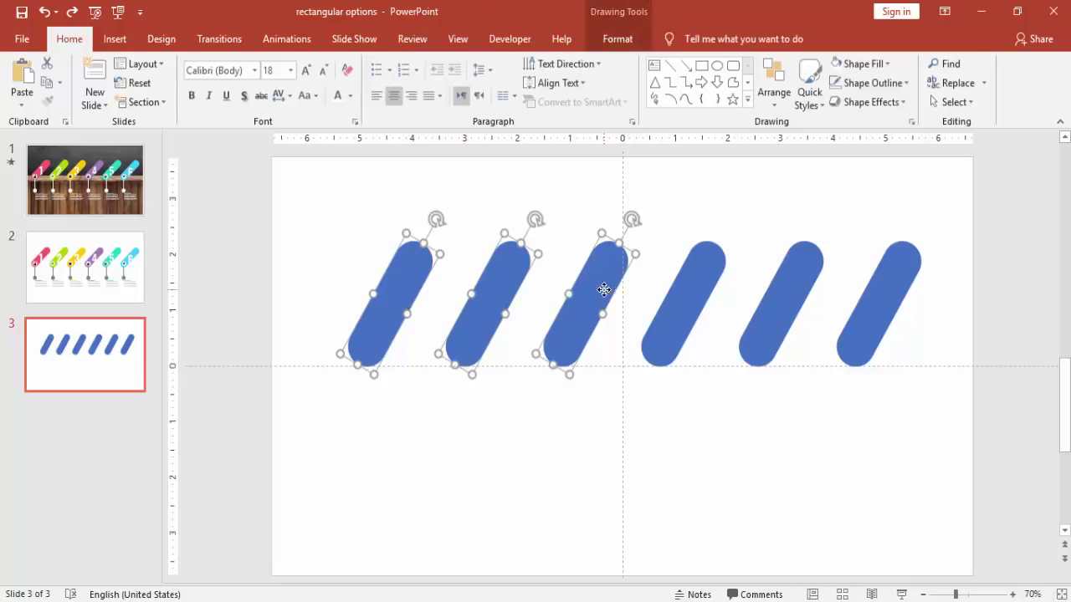
pyautogui.keyDown('shift'); pyautogui.click(681, 296); pyautogui.keyUp('shift')
pyautogui.keyDown('shift'); pyautogui.click(801, 294); pyautogui.keyUp('shift')
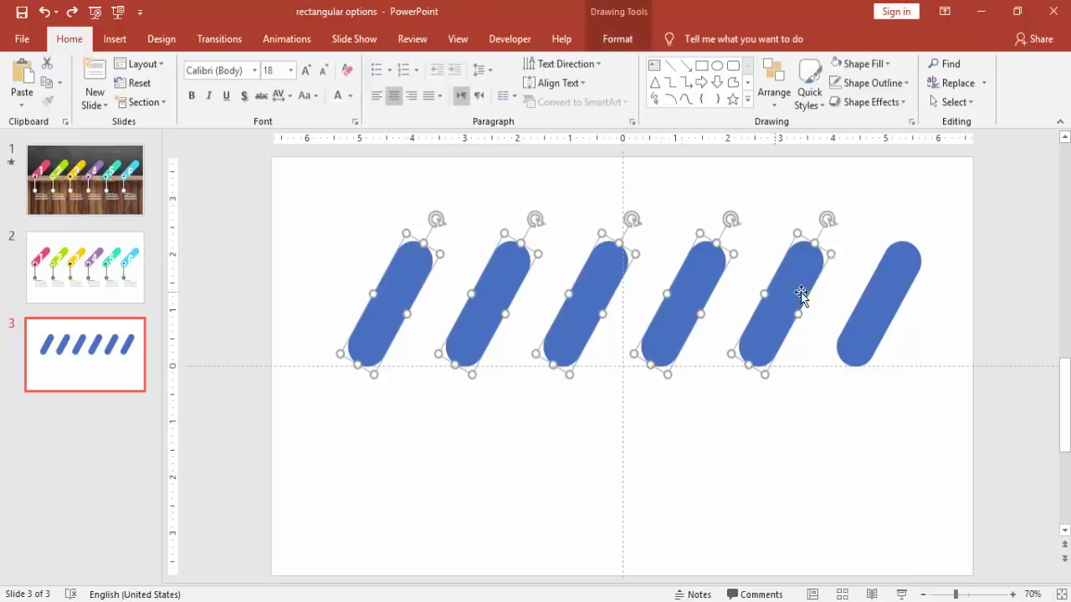
pyautogui.keyDown('shift'); pyautogui.click(905, 280); pyautogui.keyUp('shift')
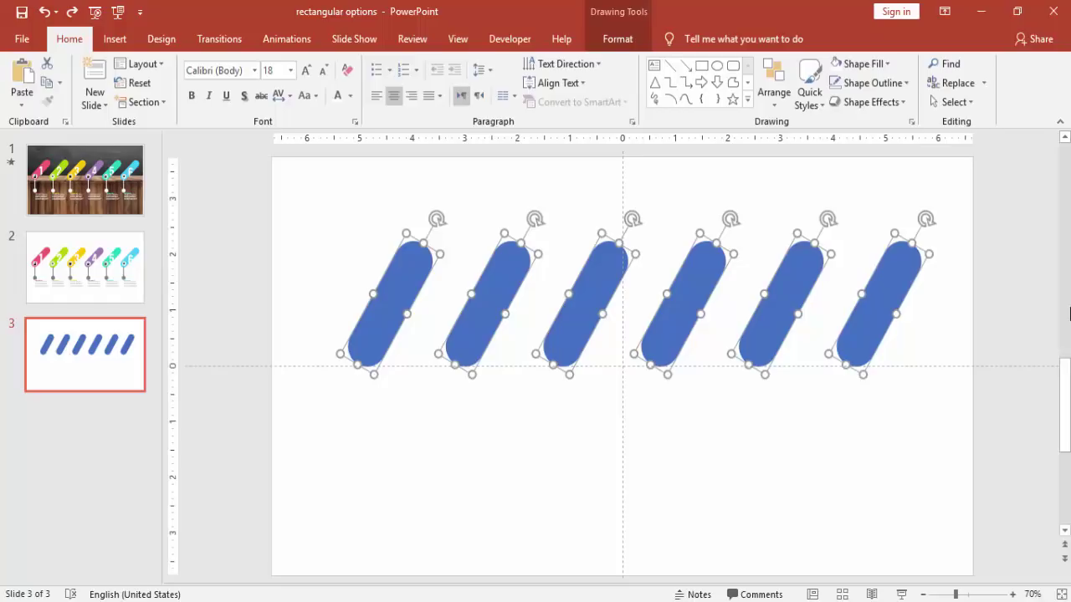
pyautogui.hotkey('ctrl', 'y')
pyautogui.hotkey('ctrl', 'z')
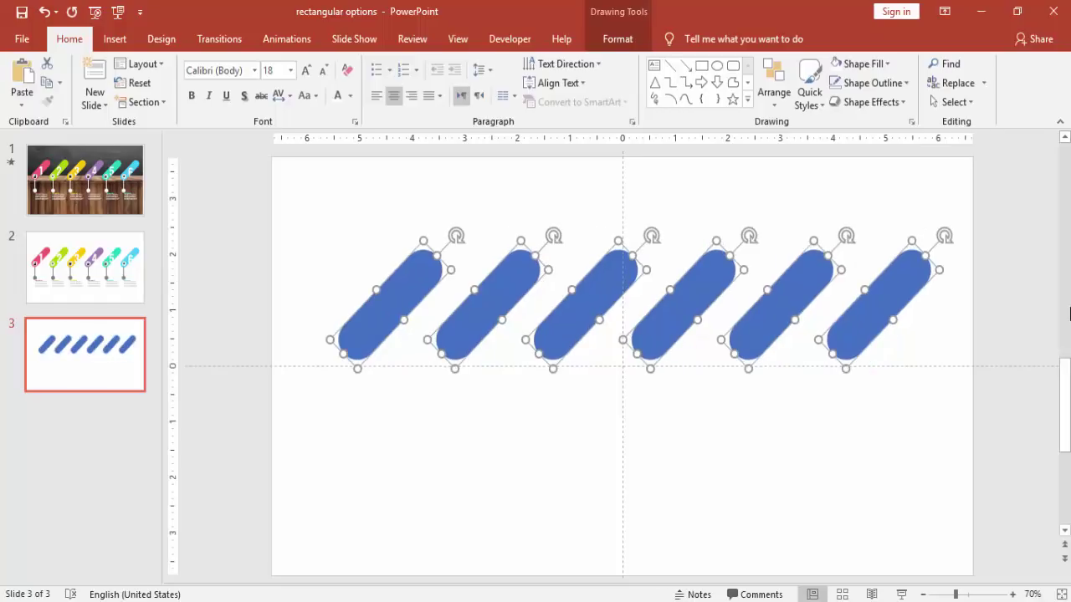
pyautogui.hotkey('ctrl', 'z')
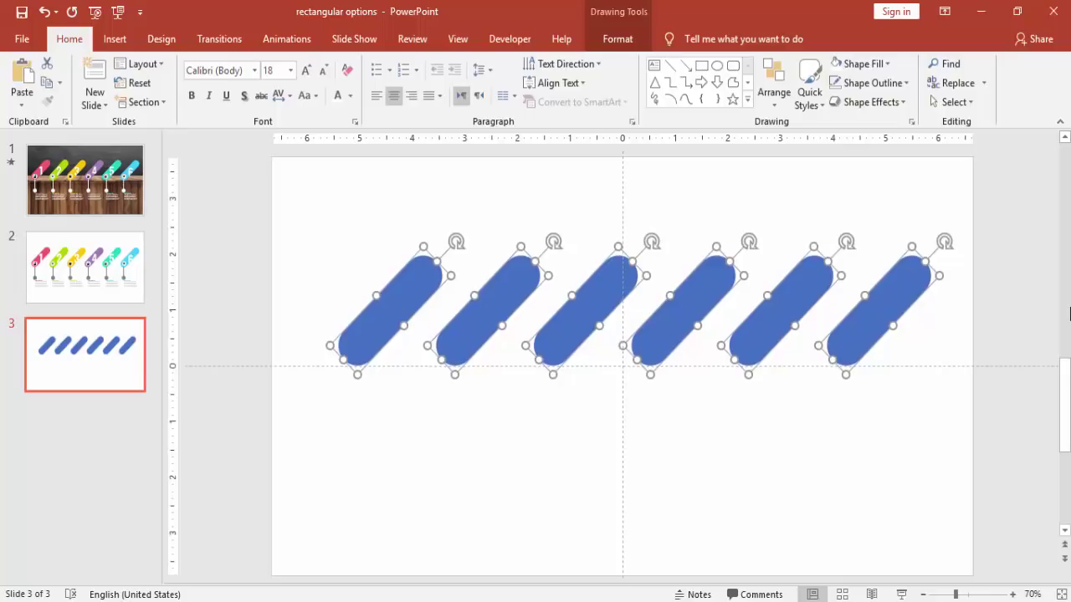
pyautogui.hotkey('ctrl', 'y')
pyautogui.click(787, 449)
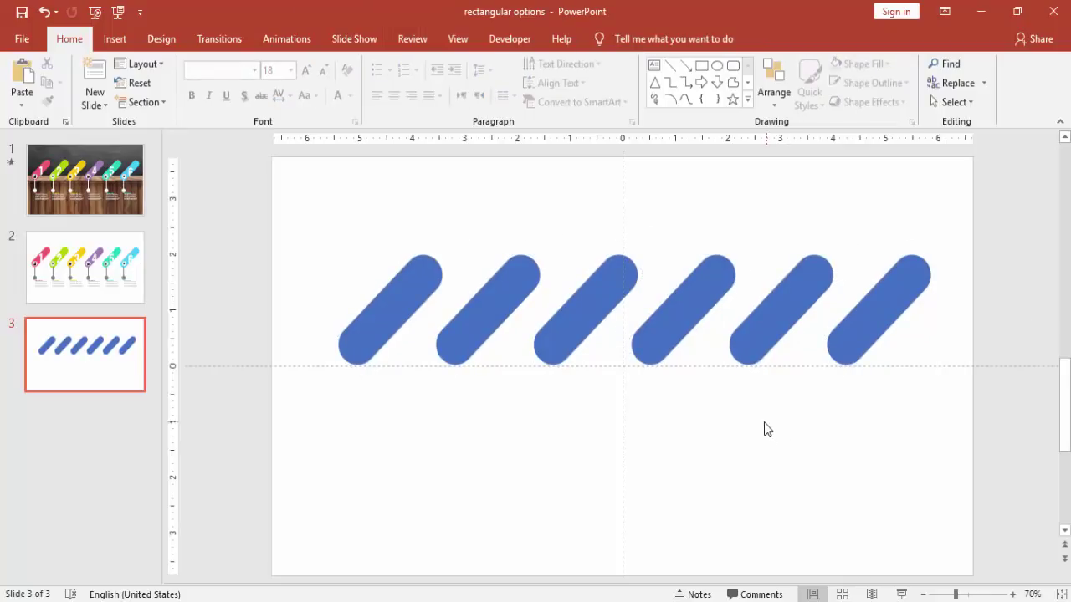
# Add a text box containing the number 1 below the first pill.
pyautogui.click(115, 38)
pyautogui.click(631, 77)
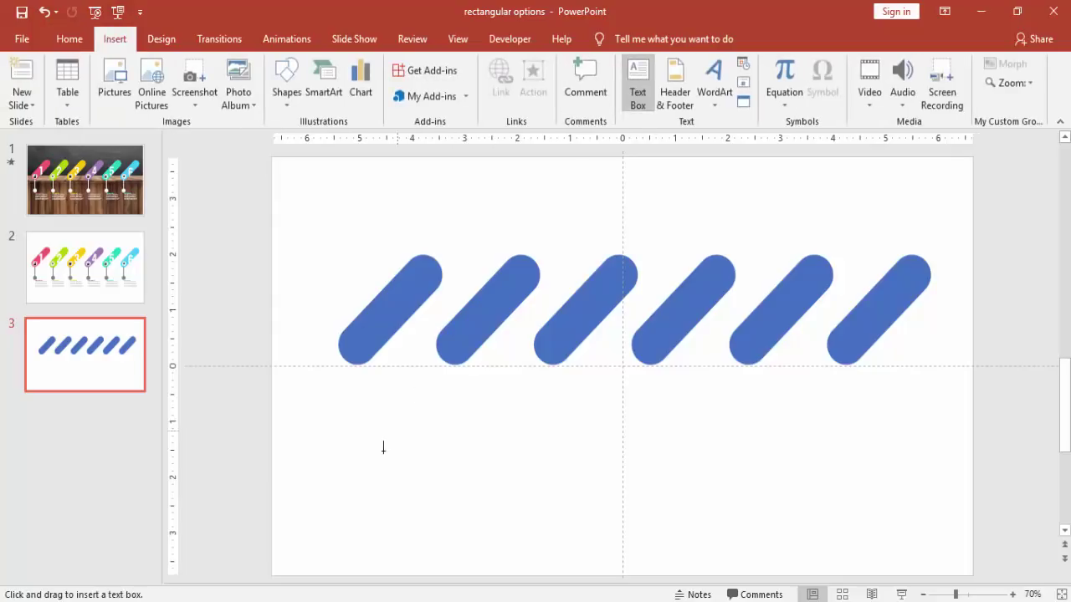
pyautogui.click(384, 450)
pyautogui.write('1')
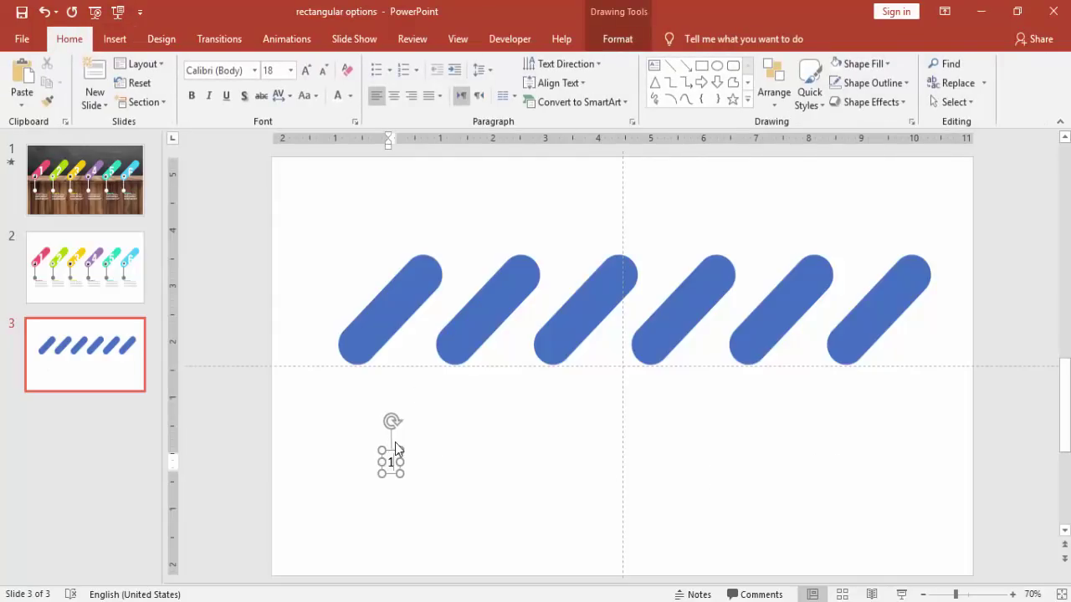
pyautogui.press('Escape')
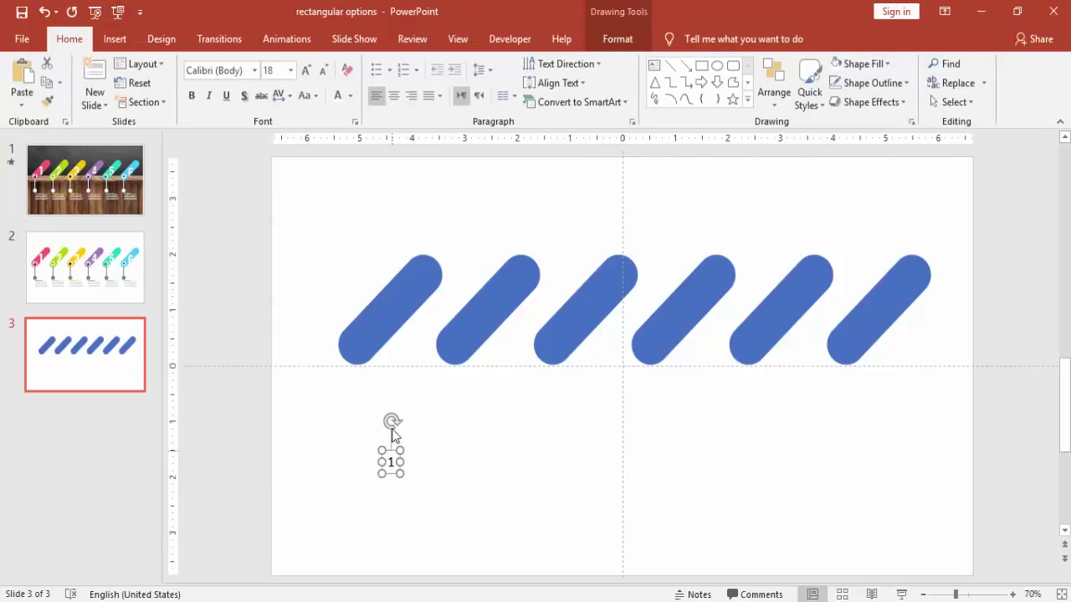
# Format the 1 as 80 pt bold Oswald and move it onto the first pill.
pyautogui.click(308, 70)
pyautogui.click(308, 71)
pyautogui.click(308, 70)
pyautogui.click(308, 71)
pyautogui.click(308, 71)
pyautogui.click(308, 70)
pyautogui.click(307, 71)
pyautogui.click(308, 70)
pyautogui.click(309, 71)
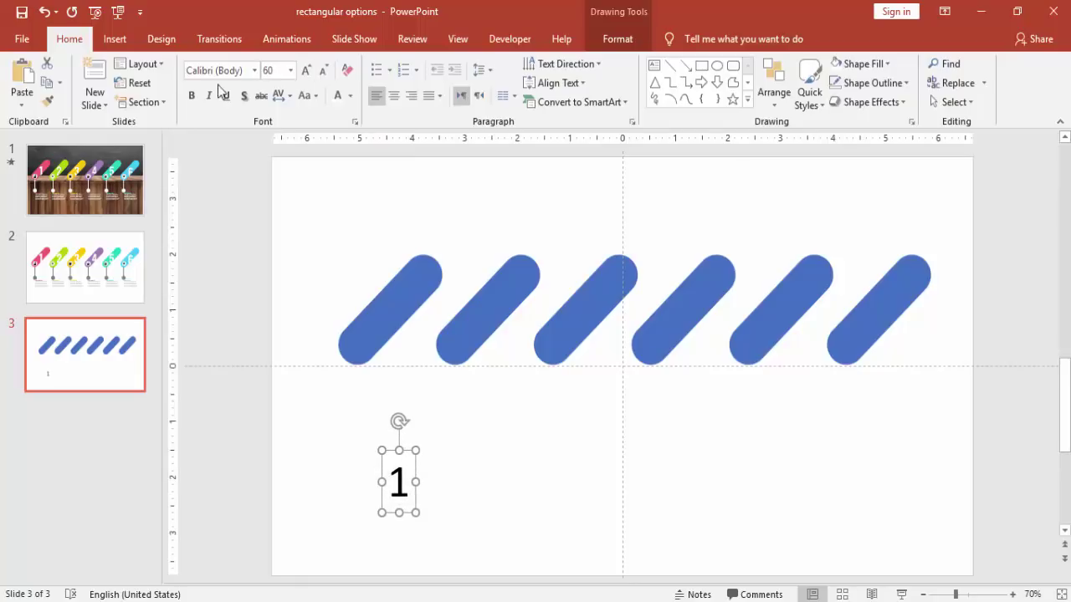
pyautogui.click(190, 95)
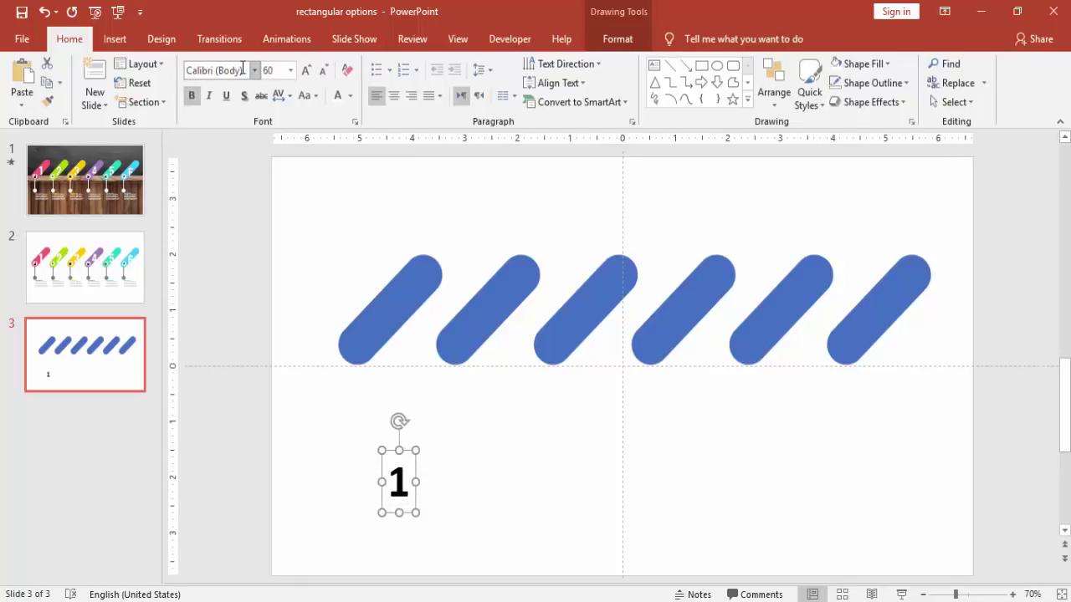
pyautogui.click(243, 69)
pyautogui.write('Oswald')
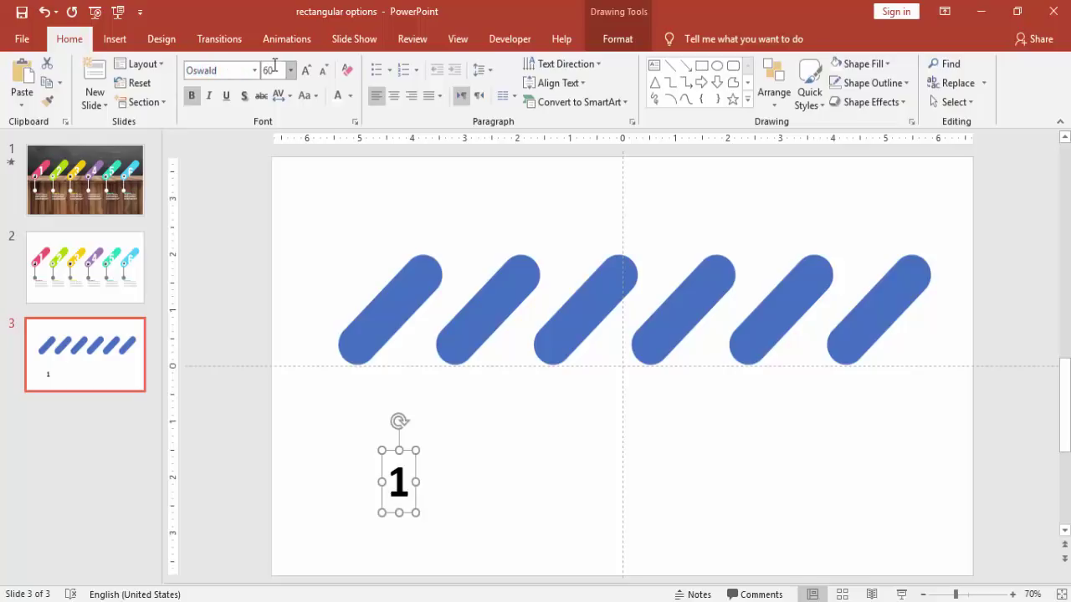
pyautogui.press('Return')
pyautogui.click(306, 70)
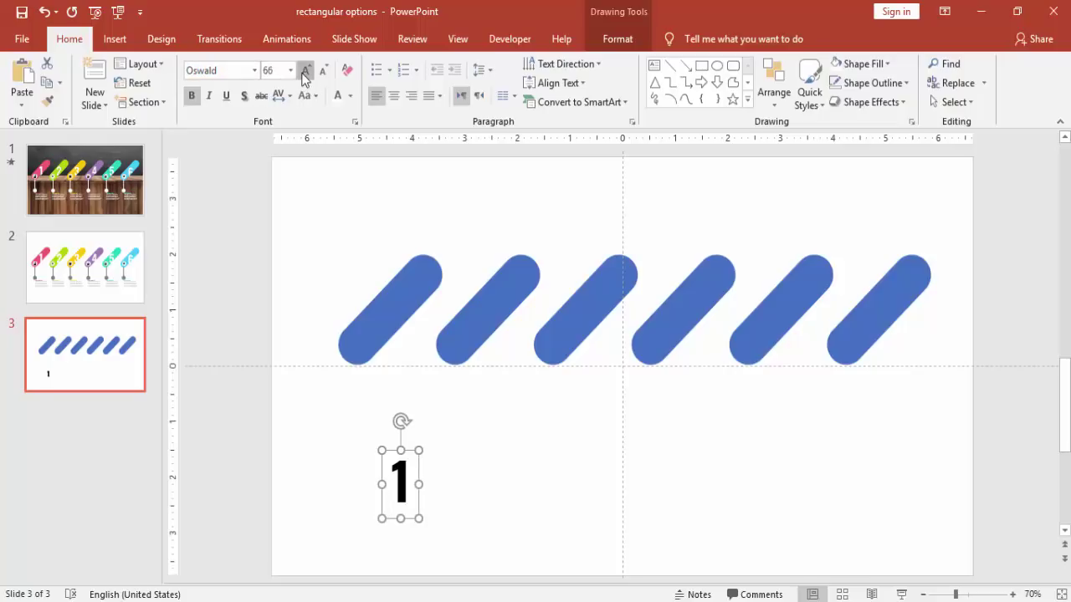
pyautogui.click(306, 70)
pyautogui.click(305, 70)
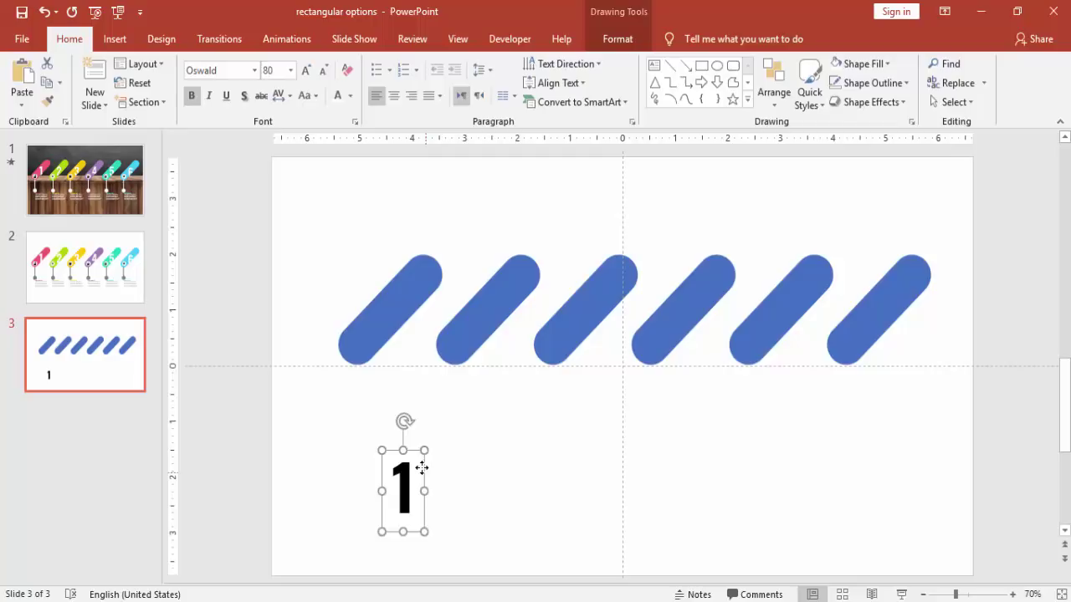
pyautogui.moveTo(425, 475); pyautogui.dragTo(508, 303)
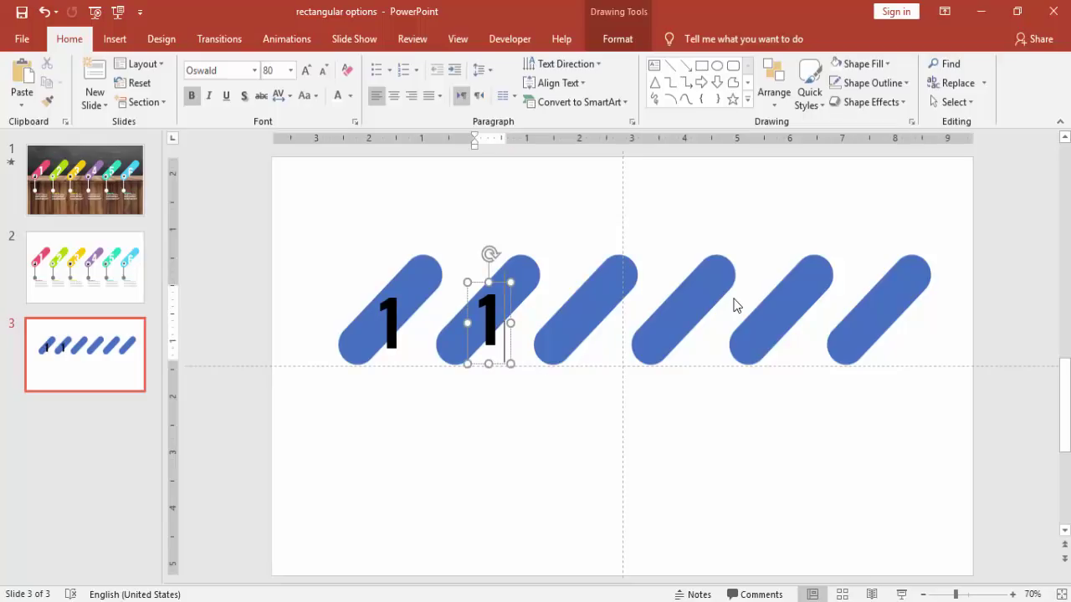
# Copy the number onto pills 2 and 3, changing the digits to 2 and 3.
pyautogui.press('BackSpace')
pyautogui.write('2')
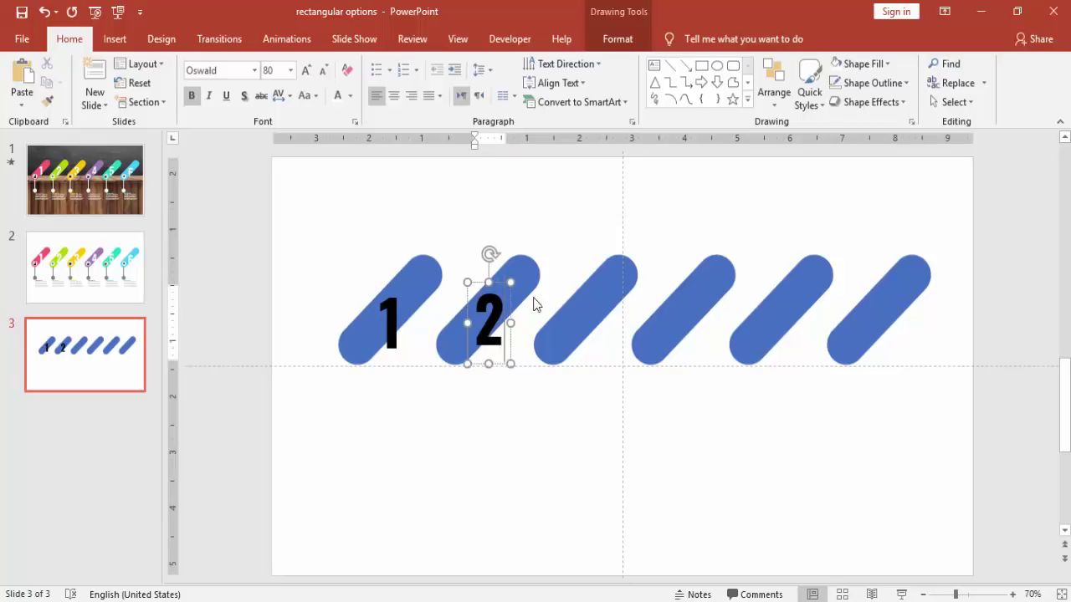
pyautogui.click(510, 301)
pyautogui.moveTo(480, 312); pyautogui.dragTo(579, 309)
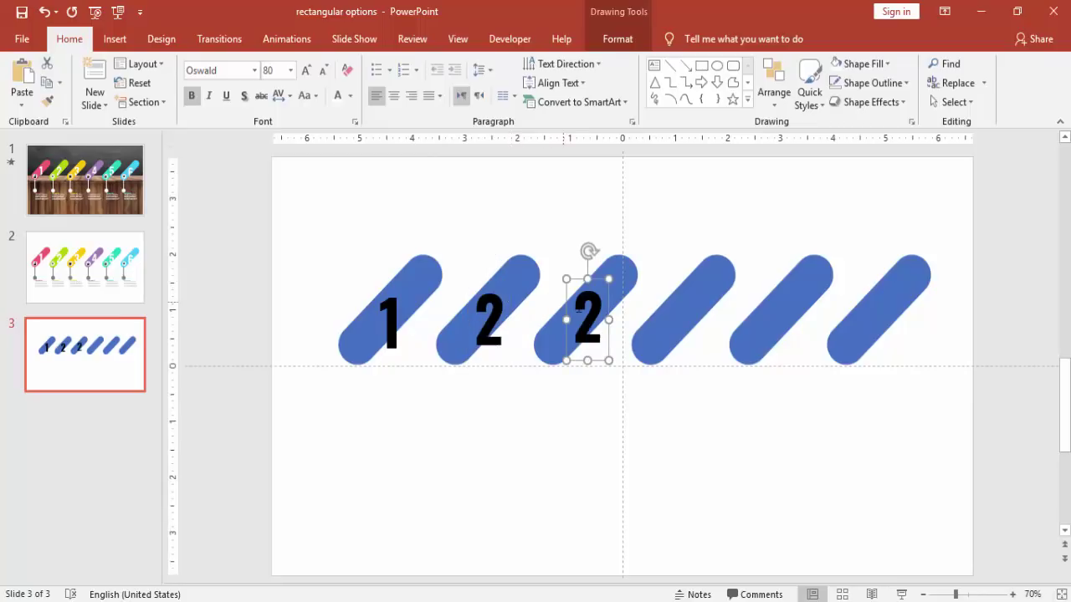
pyautogui.click(599, 309)
pyautogui.press('BackSpace')
pyautogui.write('3')
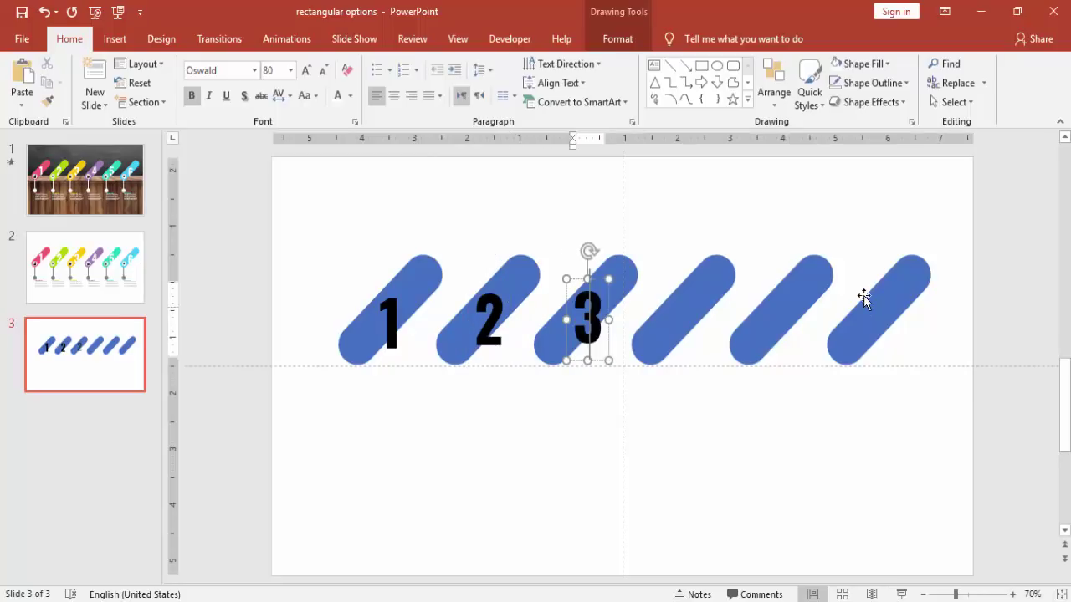
pyautogui.click(604, 310)
# Copy the number onto pills 4 and 5, changing the digits to 4 and 5.
pyautogui.hotkey('ctrl', 'd')
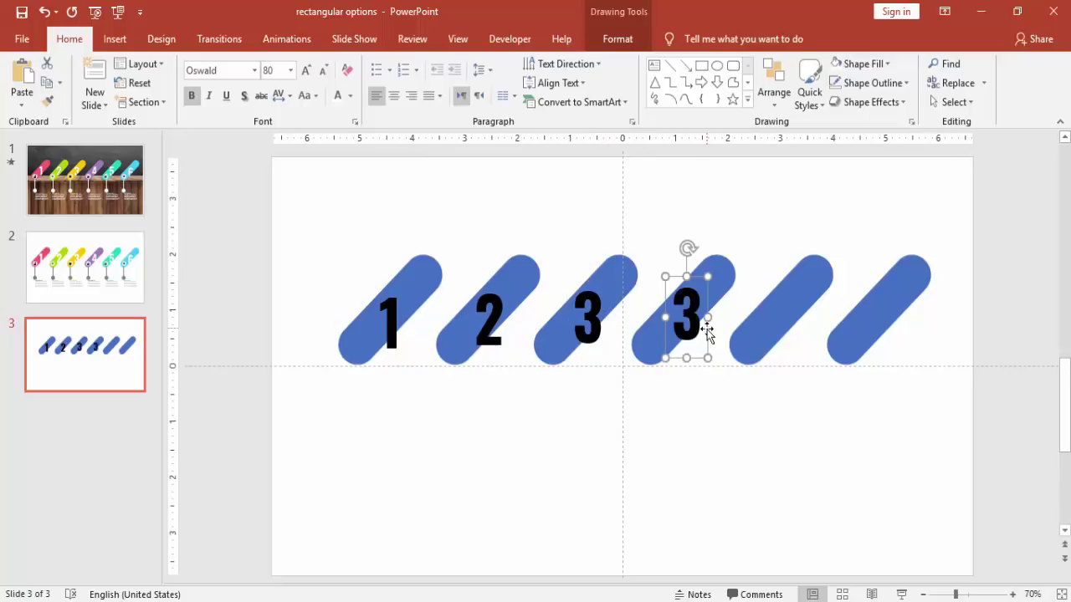
pyautogui.click(701, 330)
pyautogui.press('BackSpace')
pyautogui.write('4')
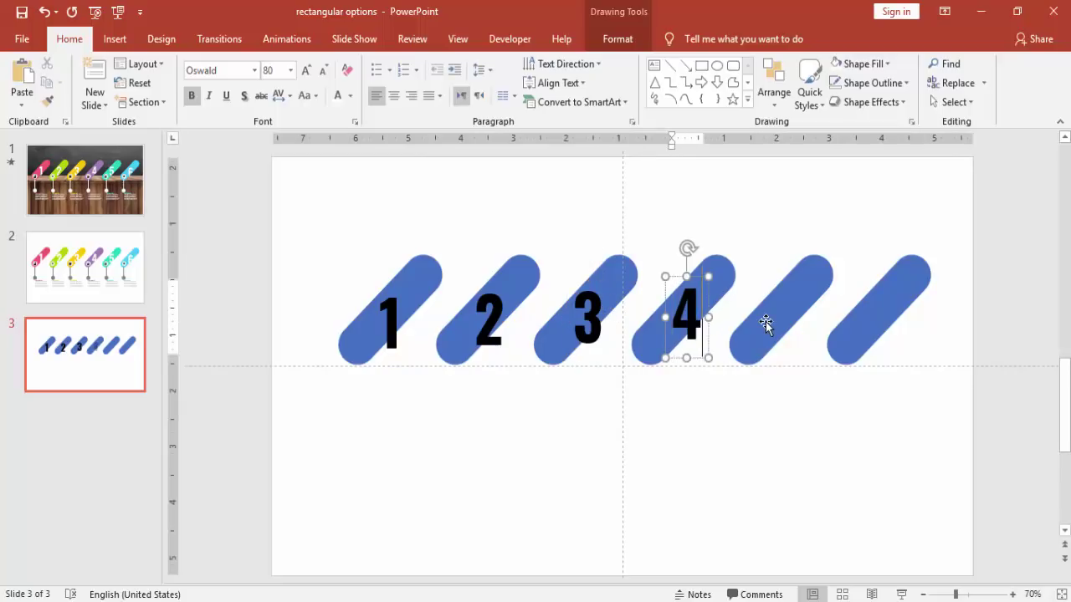
pyautogui.click(709, 298)
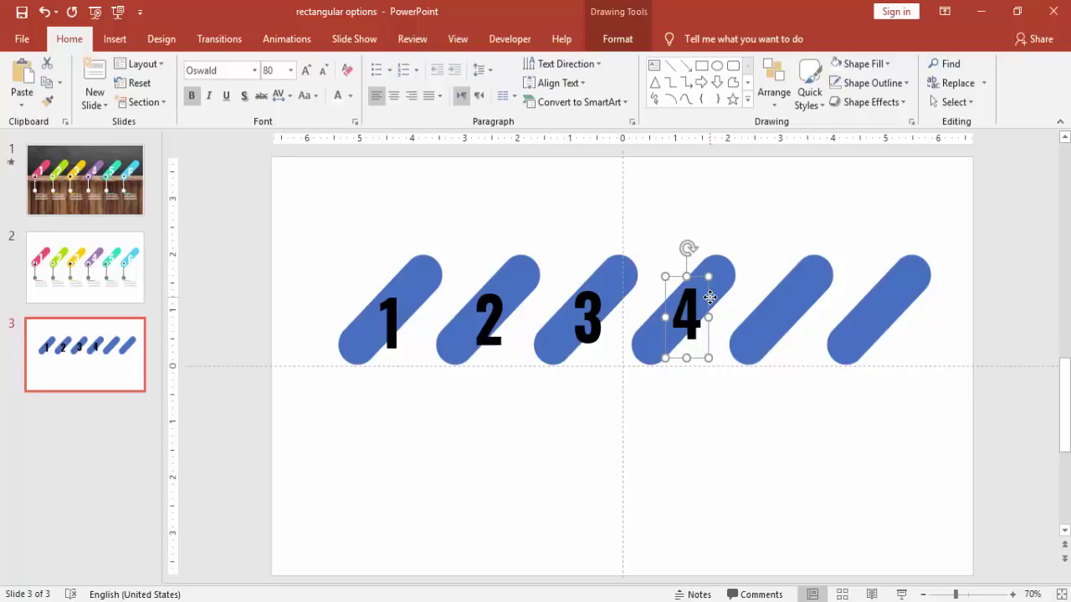
pyautogui.keyDown('ctrl'); pyautogui.moveTo(709, 297); pyautogui.dragTo(808, 293); pyautogui.keyUp('ctrl')
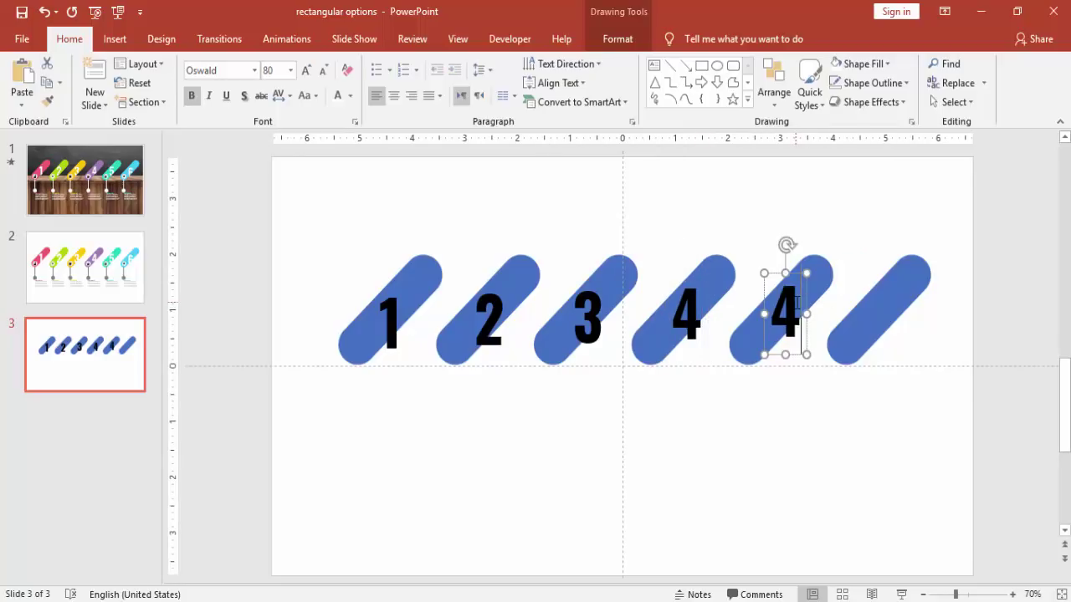
pyautogui.click(796, 303)
pyautogui.press('BackSpace')
pyautogui.write('5')
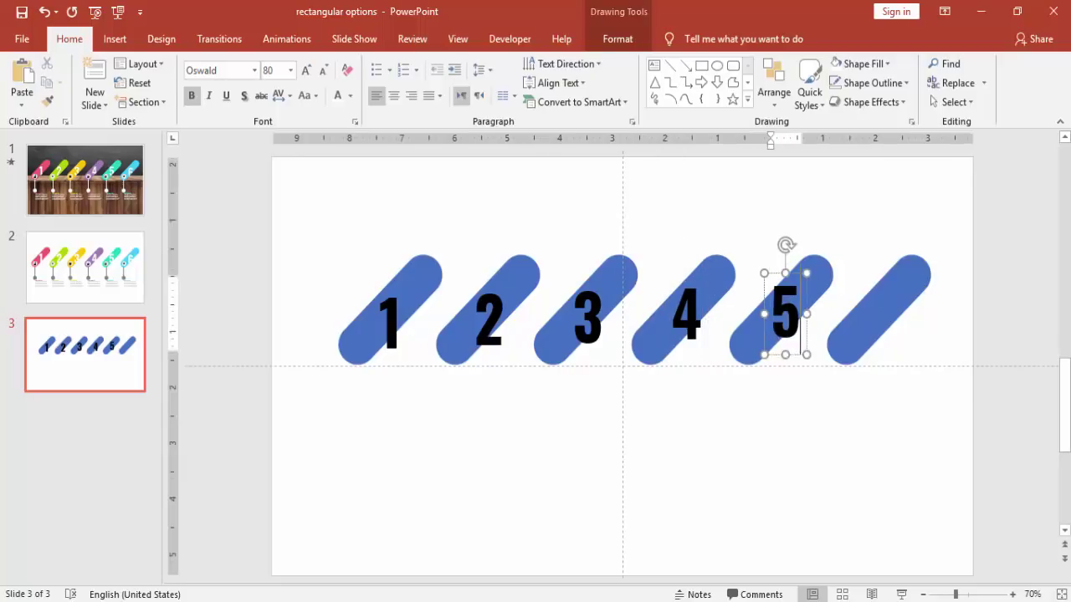
# Copy the number onto the sixth pill, change it to 6, and align it.
pyautogui.moveTo(806, 304); pyautogui.dragTo(809, 300)
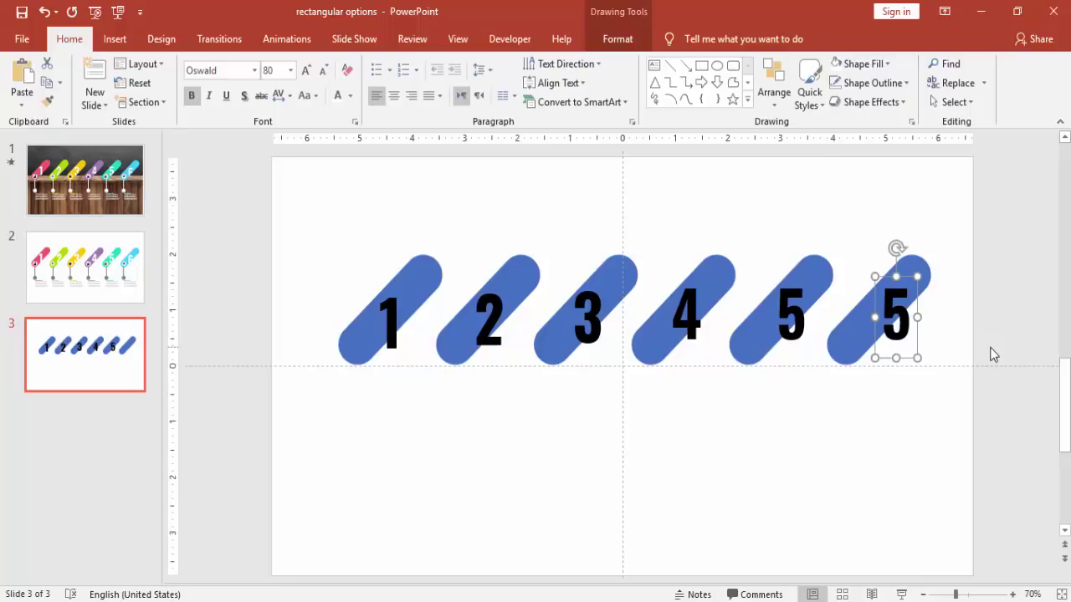
pyautogui.click(913, 312)
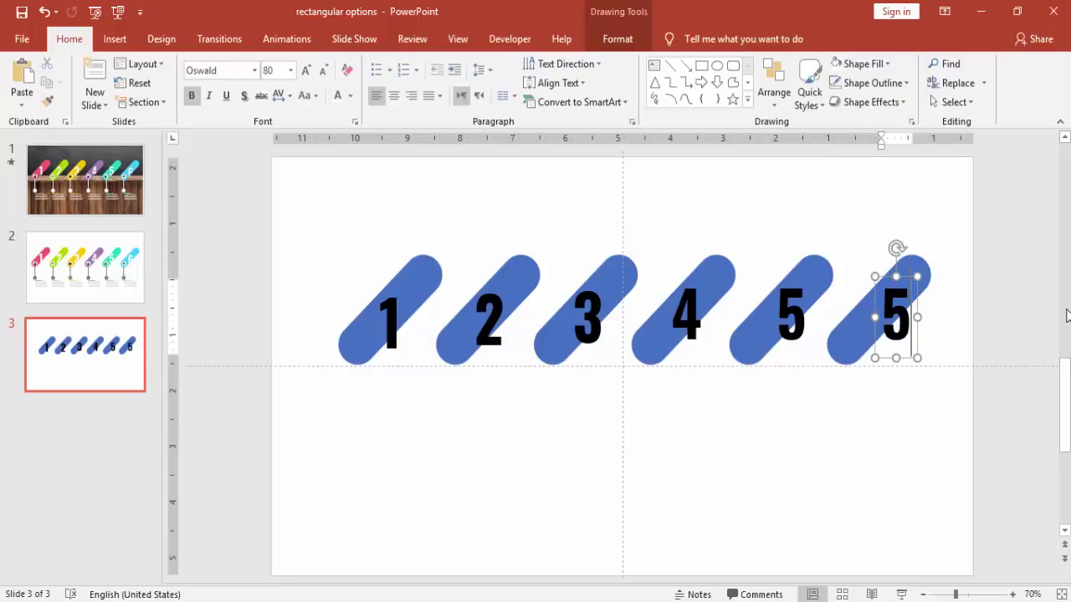
pyautogui.press('BackSpace')
pyautogui.write('6')
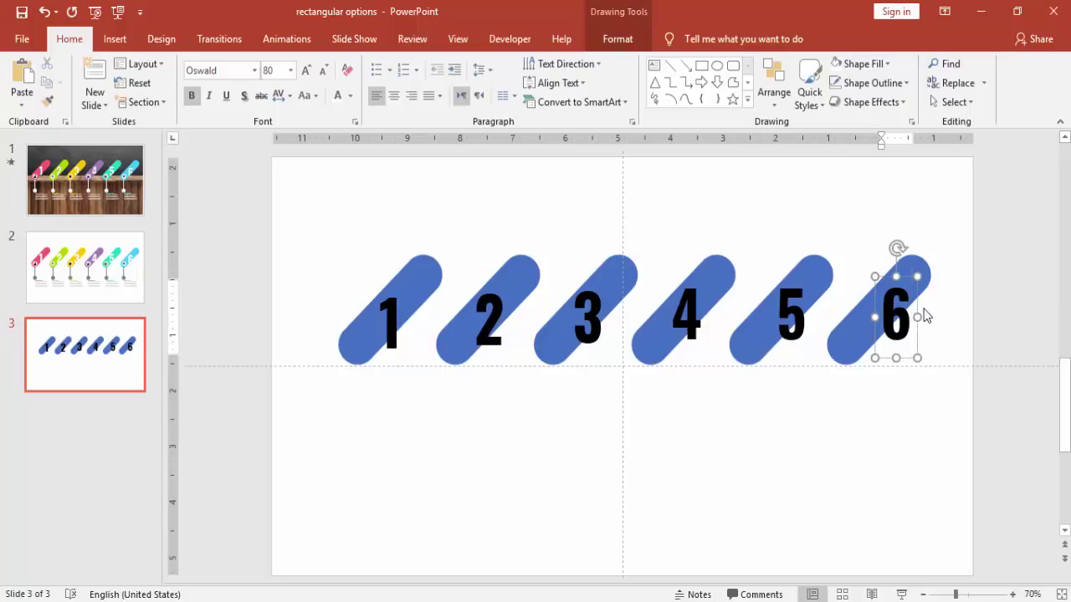
pyautogui.moveTo(915, 306); pyautogui.dragTo(914, 306)
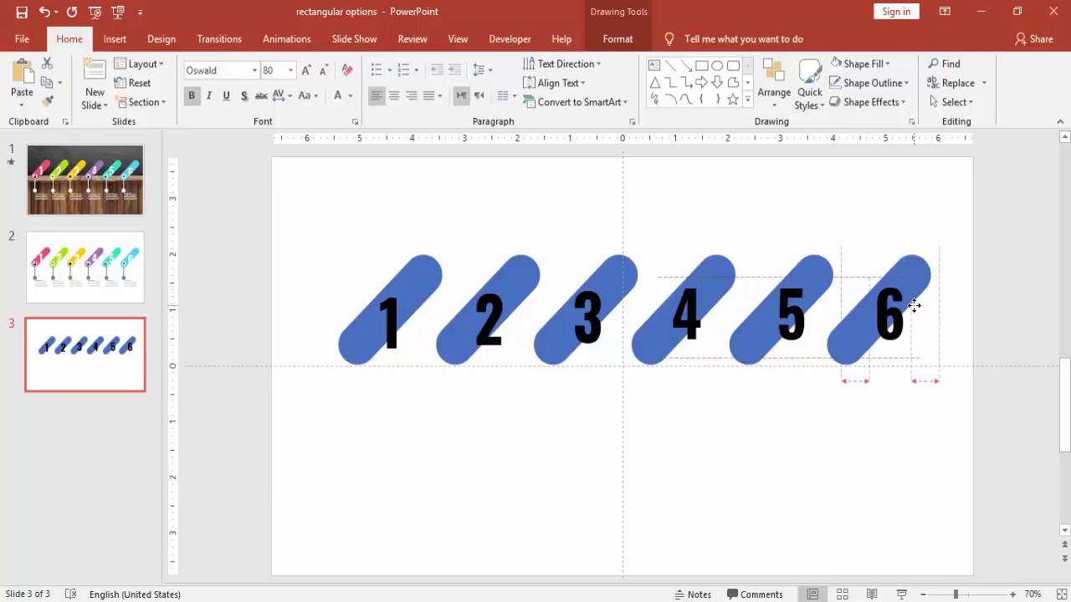
pyautogui.moveTo(913, 306); pyautogui.dragTo(913, 304)
pyautogui.press('Escape')
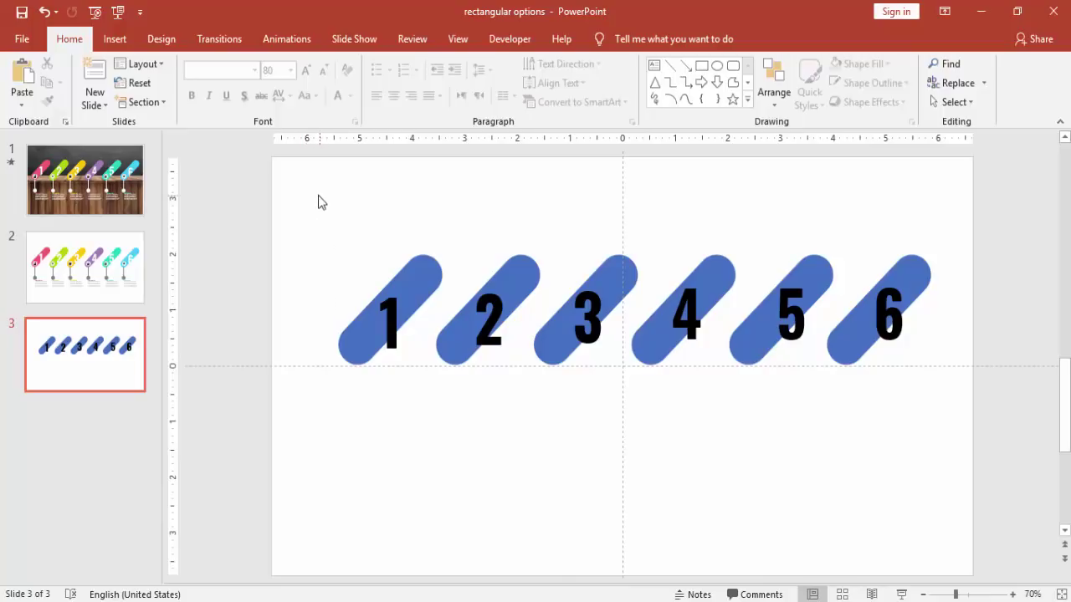
# Select all six pills with their numbers and apply Merge Shapes > Fragment.
pyautogui.moveTo(318, 196); pyautogui.dragTo(460, 429)
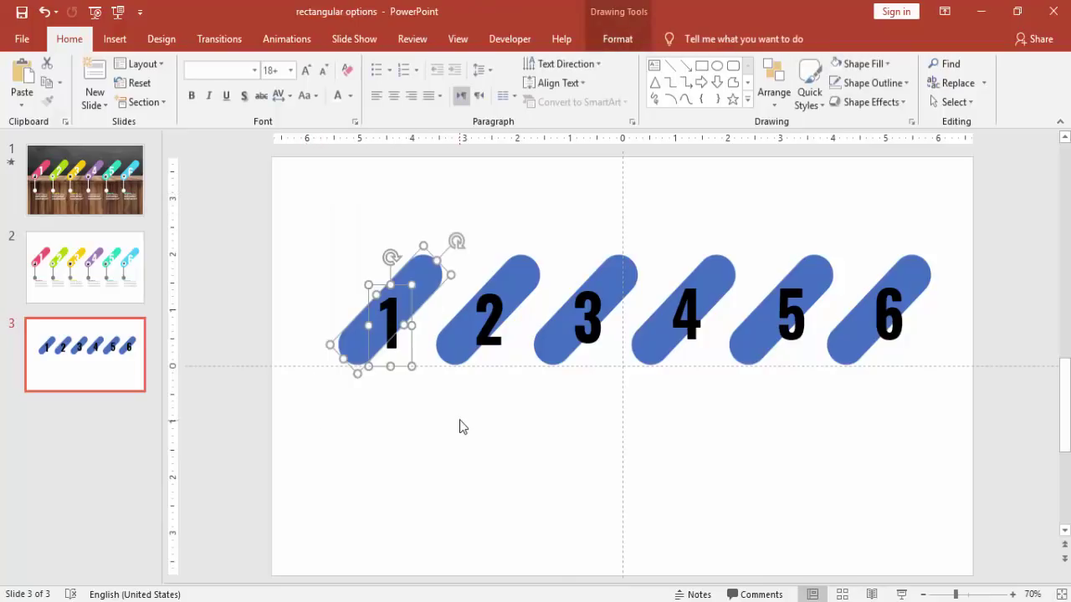
pyautogui.click(442, 396)
pyautogui.moveTo(288, 182); pyautogui.dragTo(1038, 444)
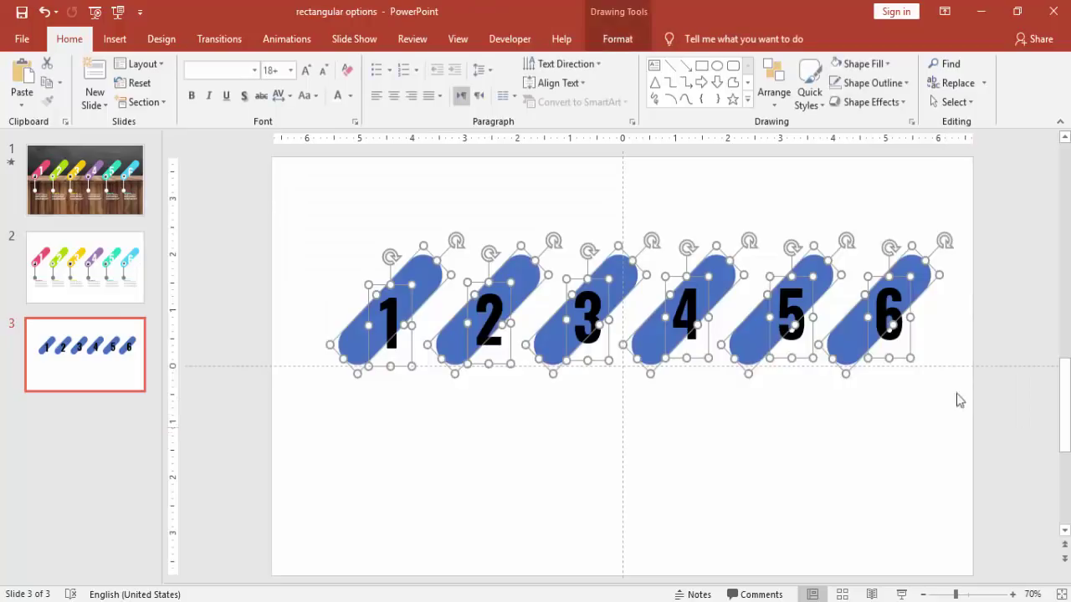
pyautogui.click(623, 42)
pyautogui.click(167, 105)
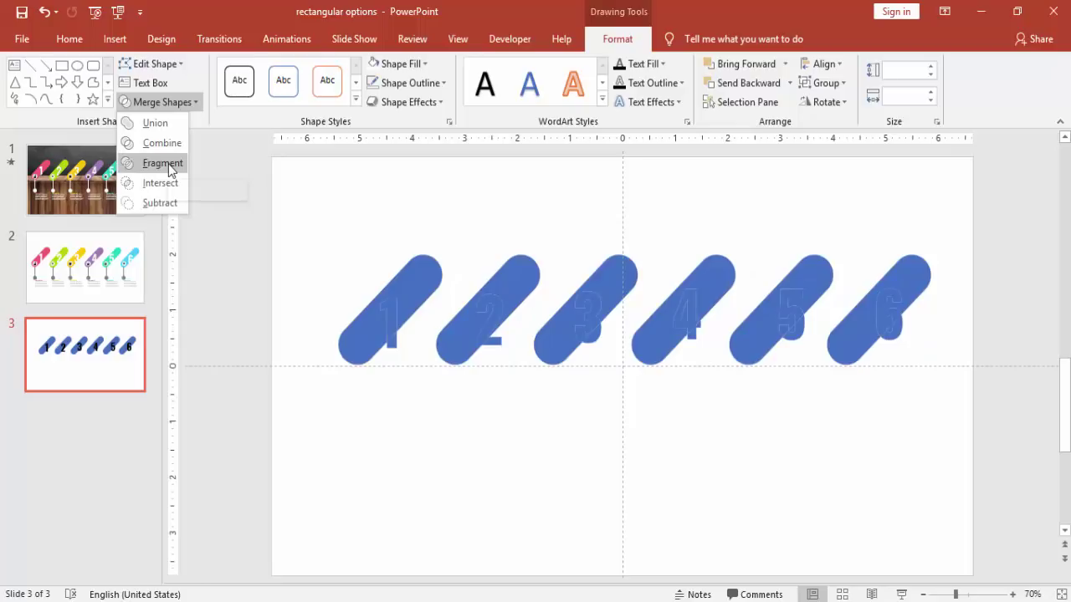
pyautogui.click(162, 163)
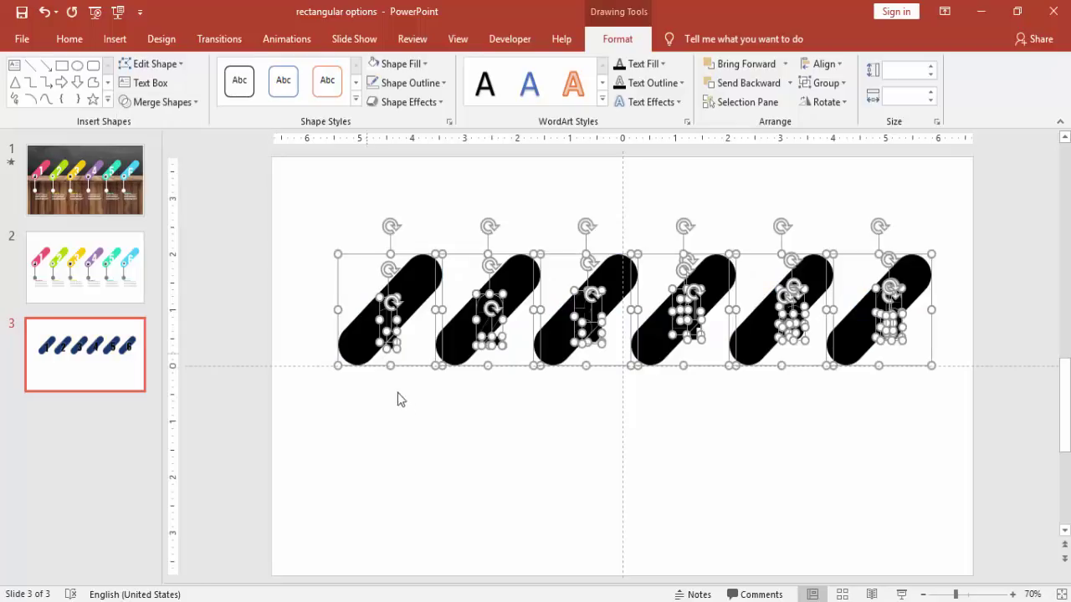
# Inspect the fragmented stem pieces of numerals 1 through 4.
pyautogui.click(410, 417)
pyautogui.click(391, 339)
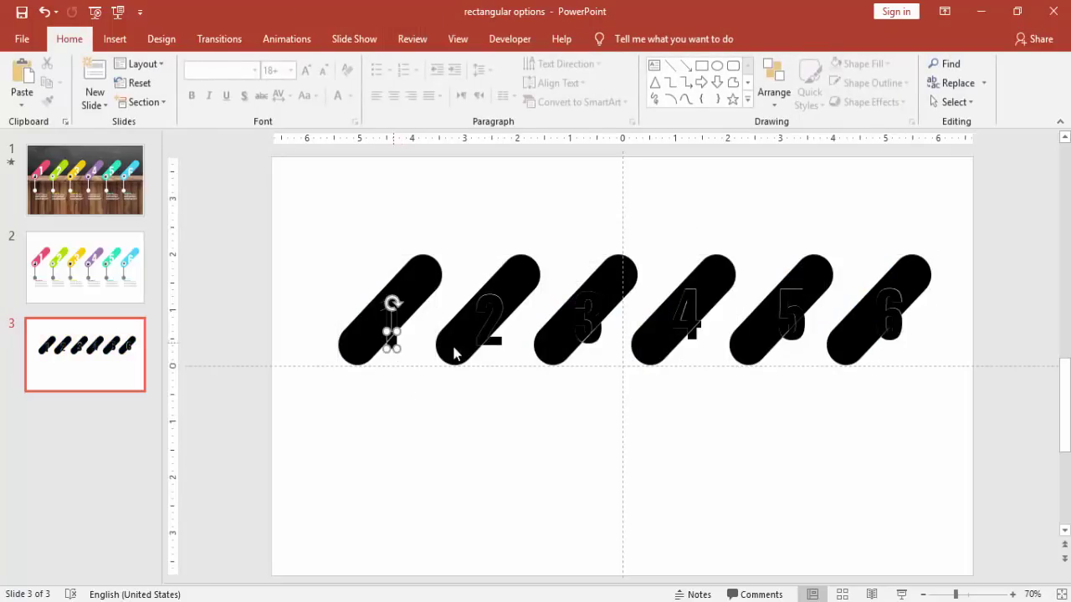
pyautogui.click(519, 348)
pyautogui.click(491, 343)
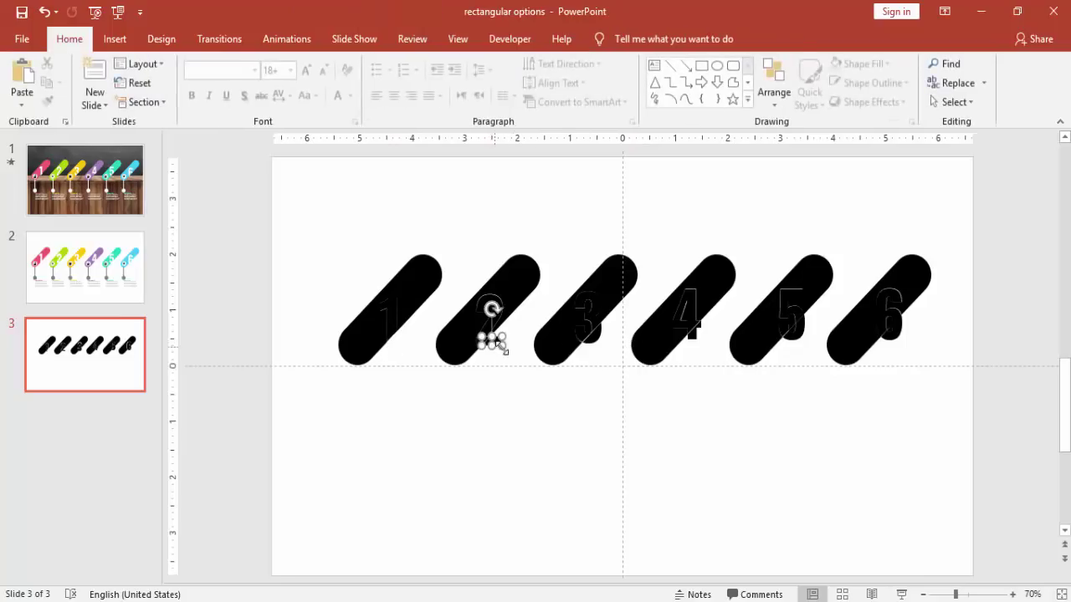
pyautogui.click(518, 344)
pyautogui.click(591, 350)
pyautogui.click(688, 343)
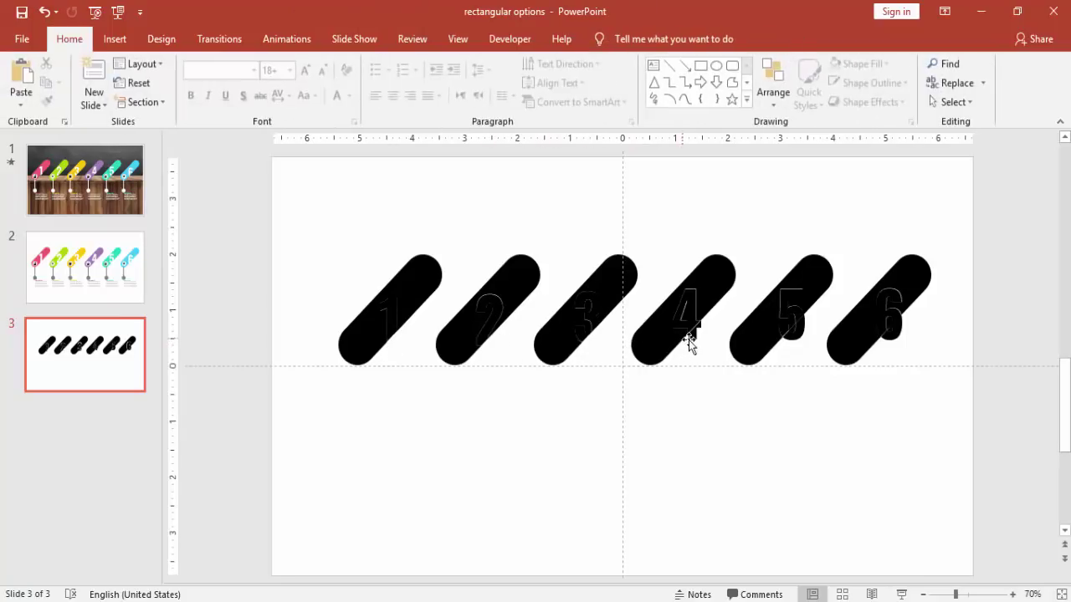
pyautogui.click(687, 333)
pyautogui.click(793, 333)
# Check the 5's stem piece and delete the stem piece of the 6.
pyautogui.click(794, 331)
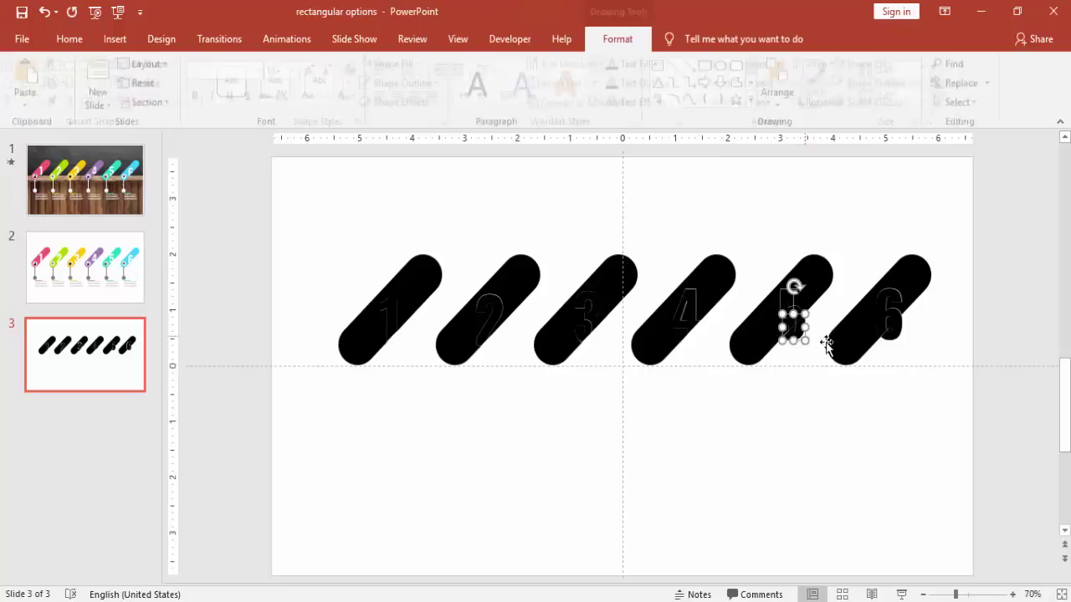
pyautogui.click(868, 349)
pyautogui.click(795, 335)
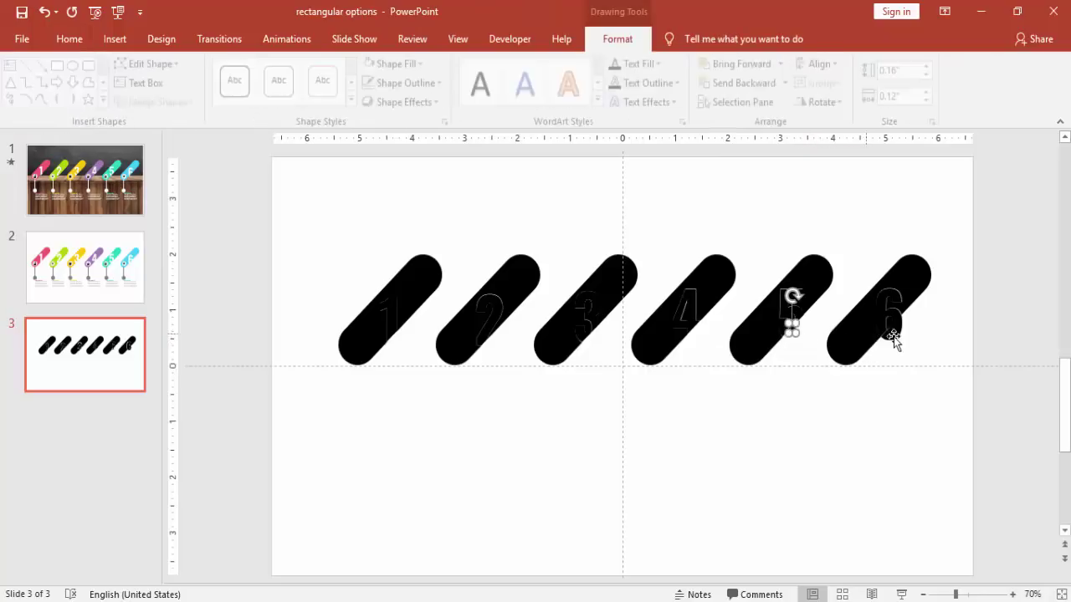
pyautogui.click(889, 336)
pyautogui.click(892, 342)
pyautogui.press('Delete')
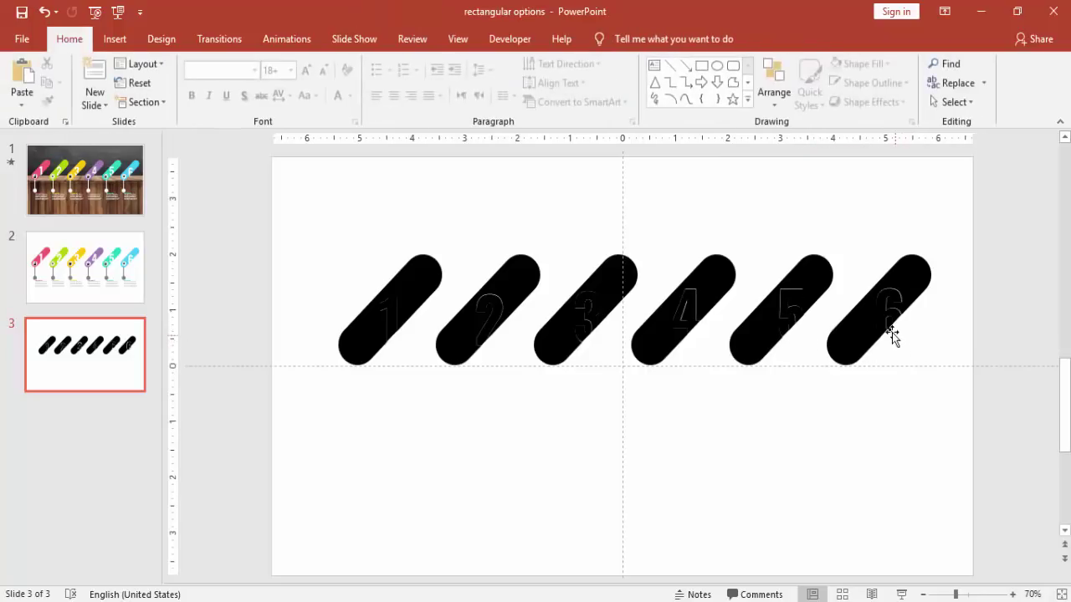
# Fill numerals 1, 2 and 3 white, repeating the fill with F4.
pyautogui.click(892, 332)
pyautogui.click(928, 351)
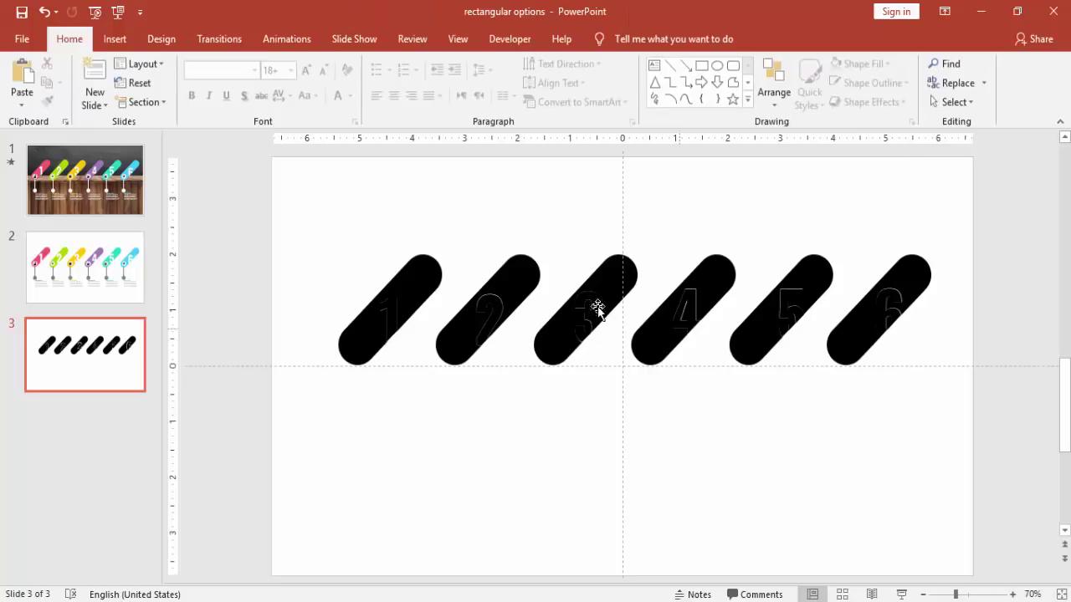
pyautogui.click(389, 315)
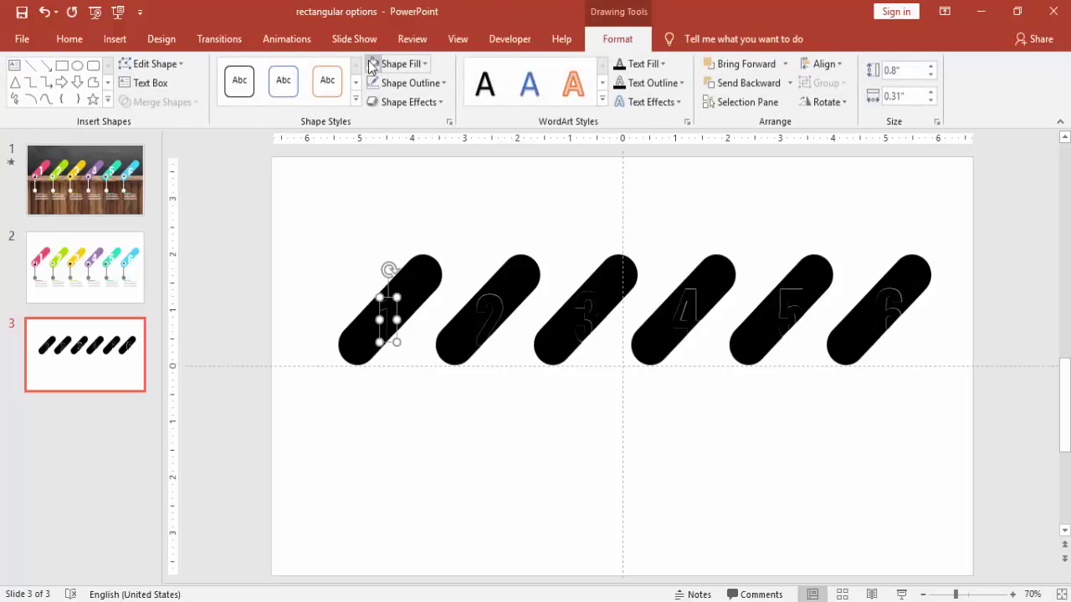
pyautogui.click(395, 64)
pyautogui.click(494, 300)
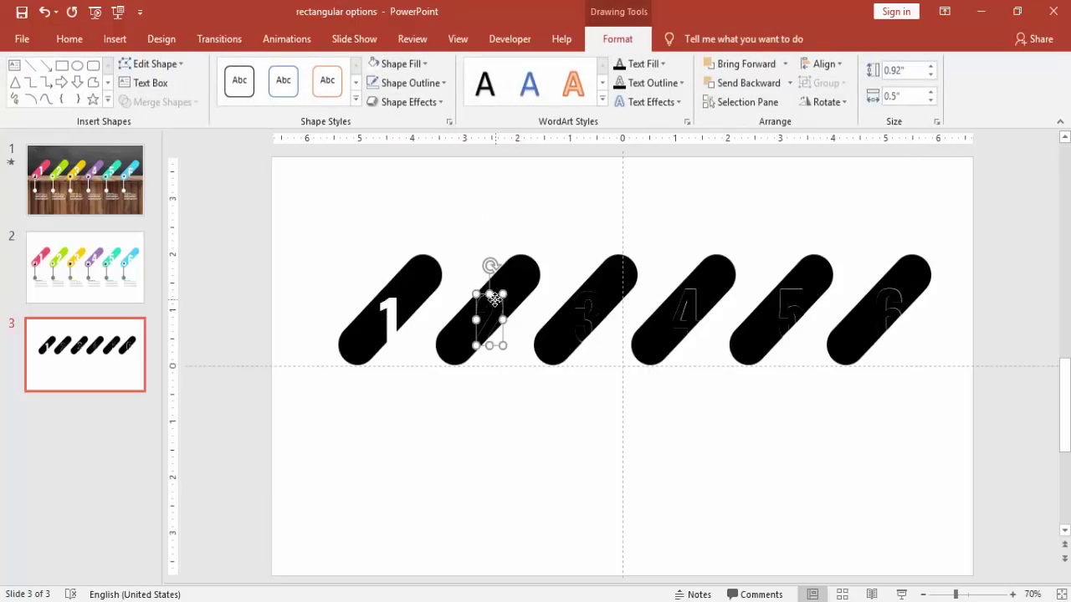
pyautogui.press('F4')
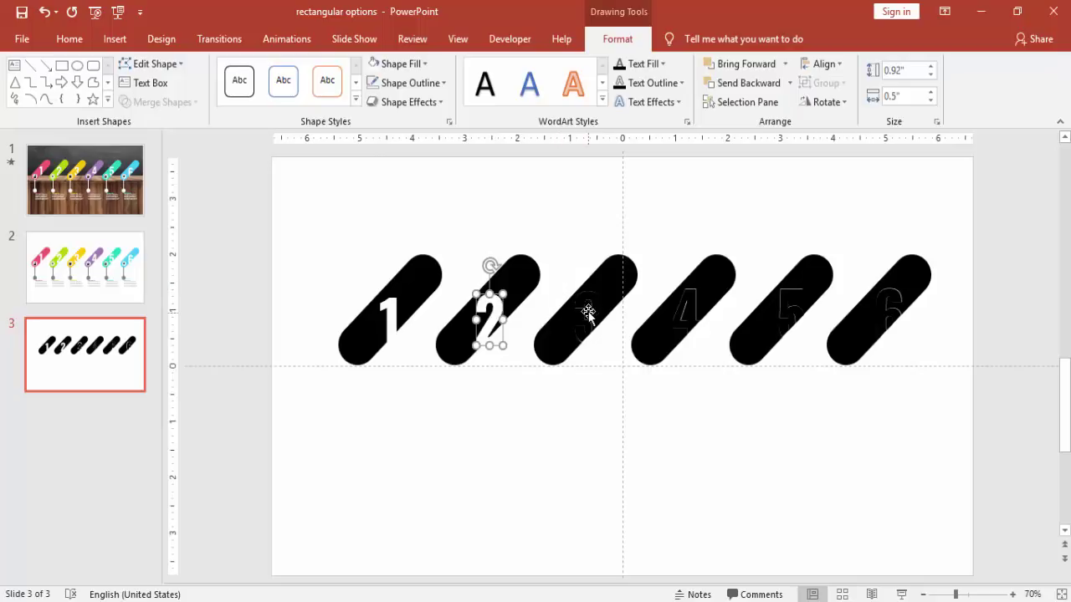
pyautogui.click(591, 307)
pyautogui.press('F4')
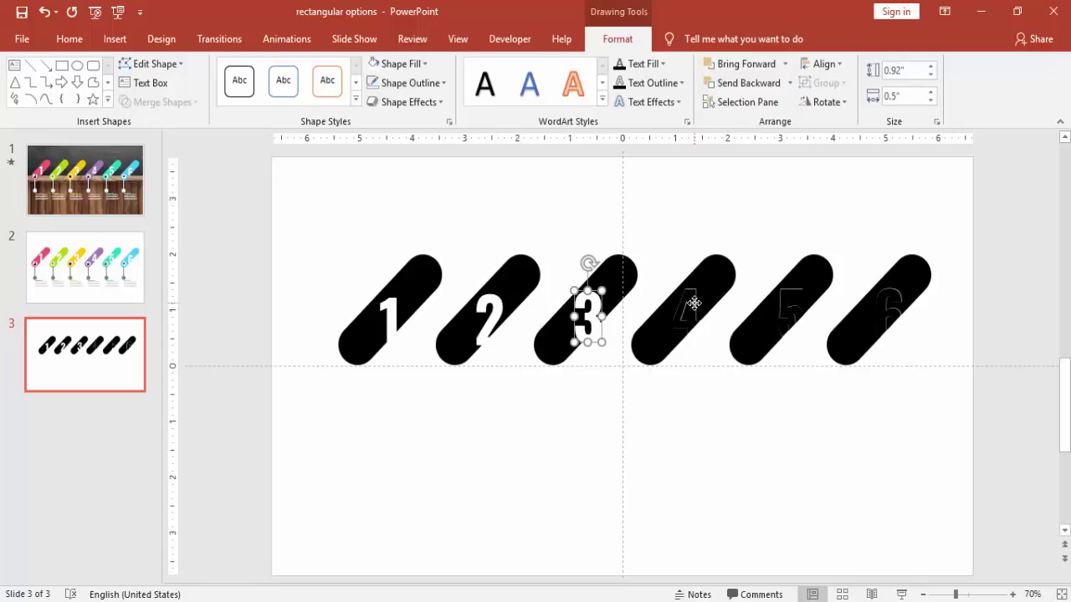
# Fill numerals 4, 5, 6 and the leftover piece inside the 5 white.
pyautogui.click(690, 308)
pyautogui.press('F4')
pyautogui.click(783, 308)
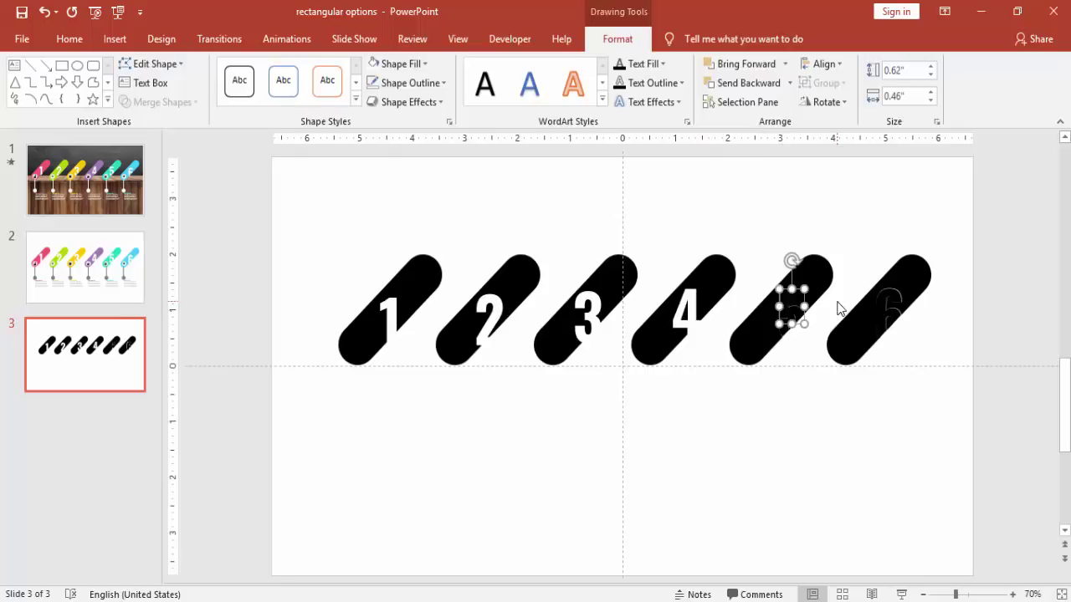
pyautogui.press('F4')
pyautogui.click(882, 296)
pyautogui.press('F4')
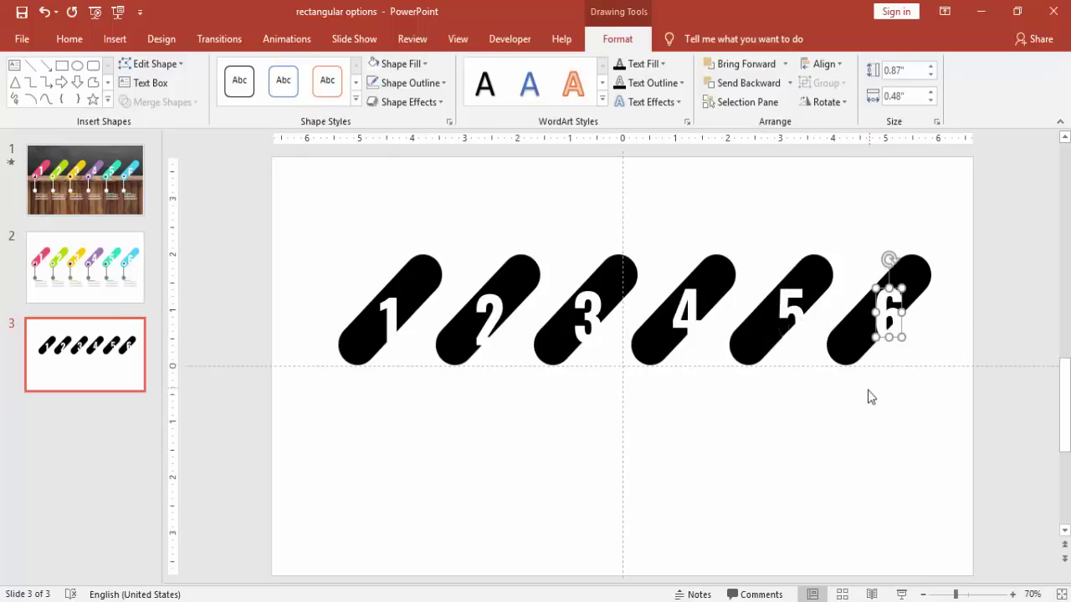
pyautogui.click(781, 332)
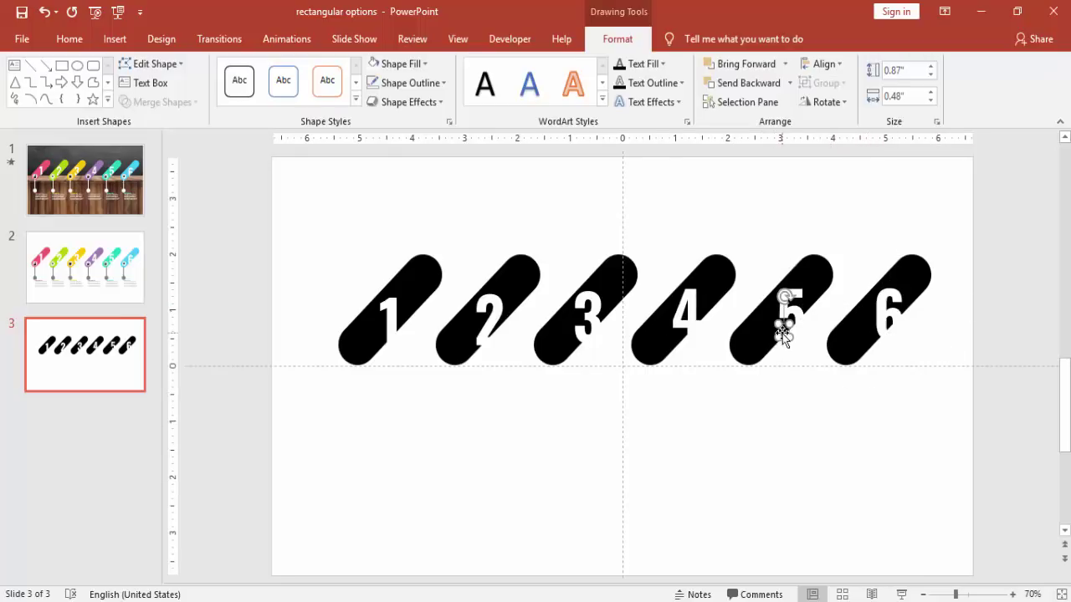
pyautogui.press('F4')
pyautogui.click(798, 392)
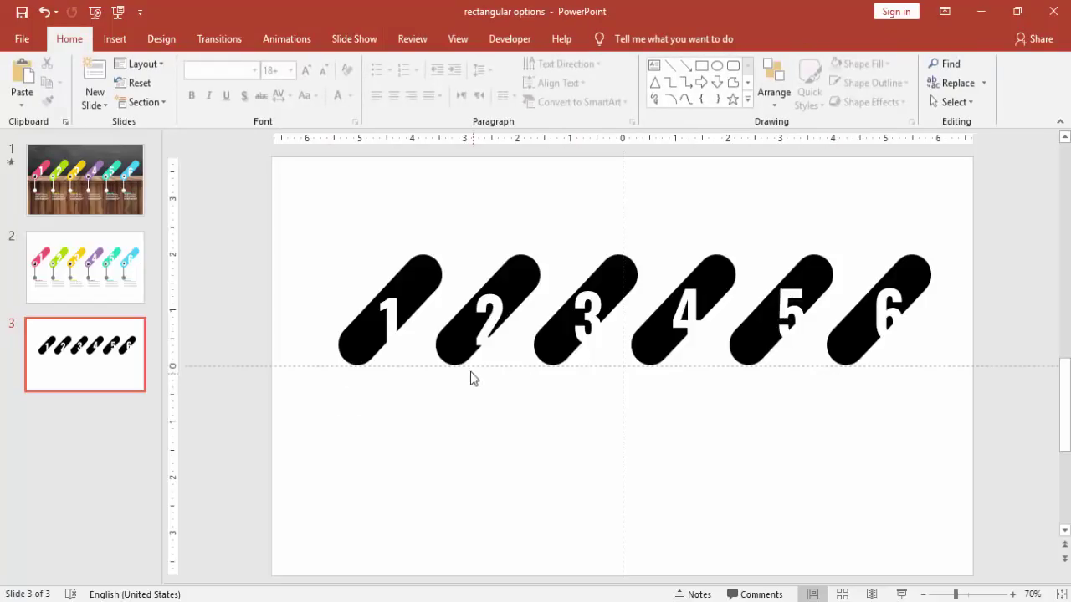
# Fill pills 1, 2 and 3 pink, green and yellow.
pyautogui.click(416, 268)
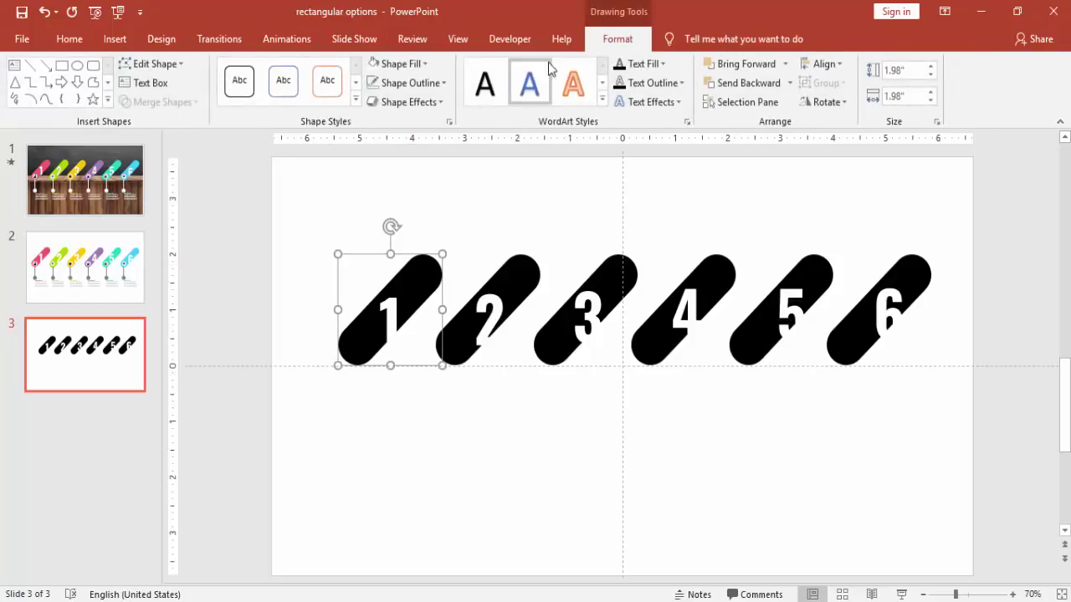
pyautogui.click(395, 64)
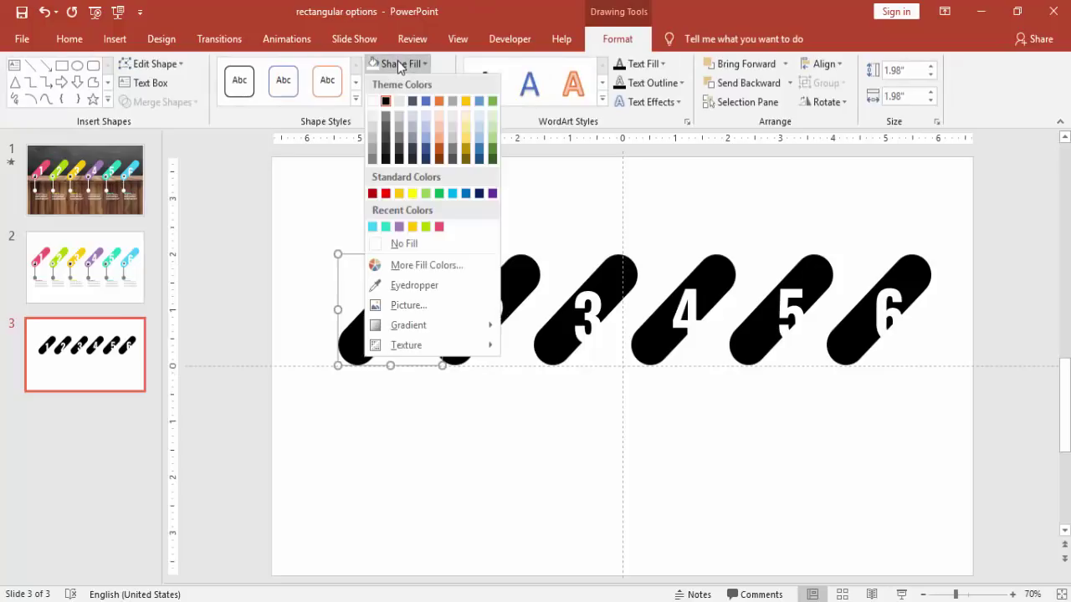
pyautogui.click(440, 227)
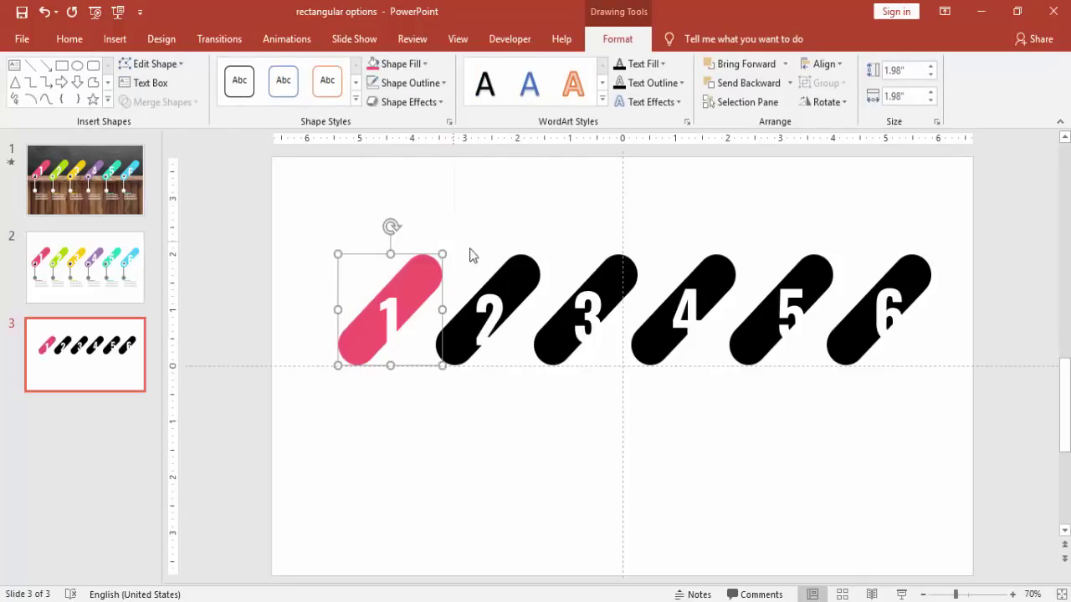
pyautogui.click(510, 268)
pyautogui.click(424, 64)
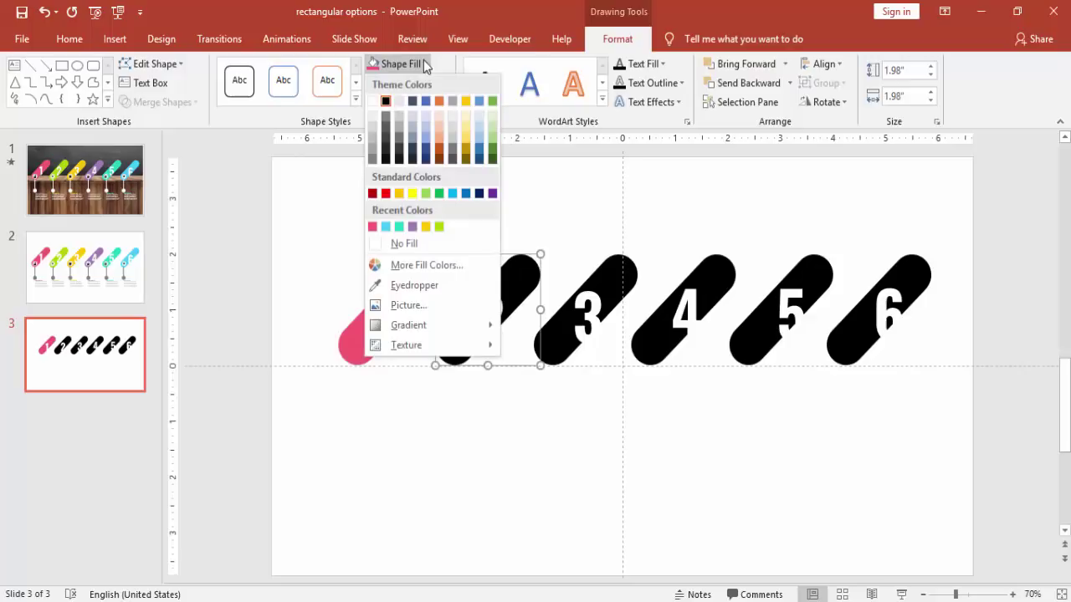
pyautogui.click(440, 227)
pyautogui.click(616, 287)
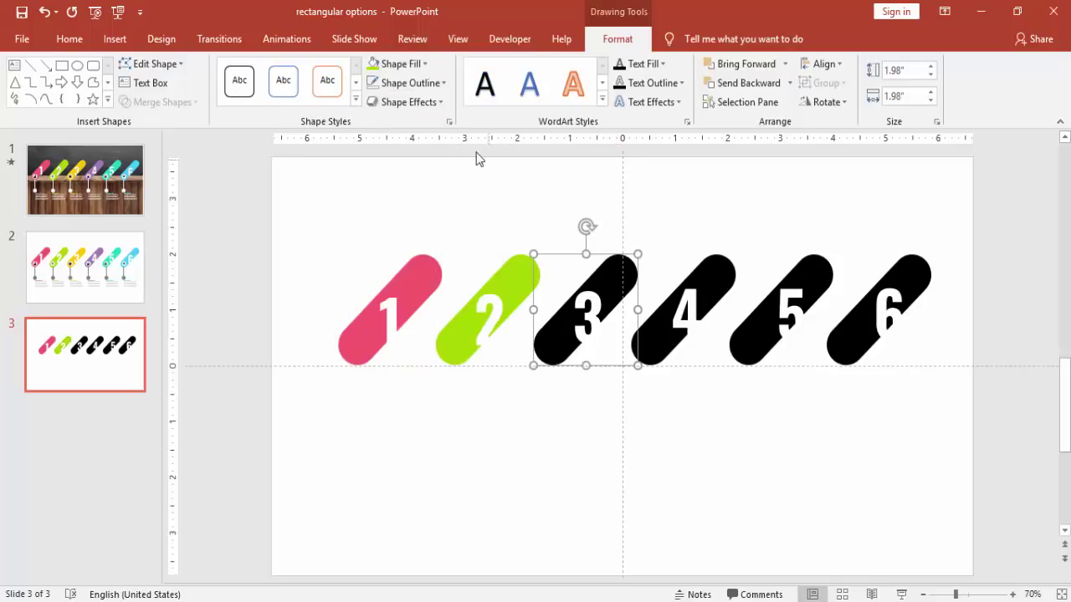
pyautogui.click(423, 65)
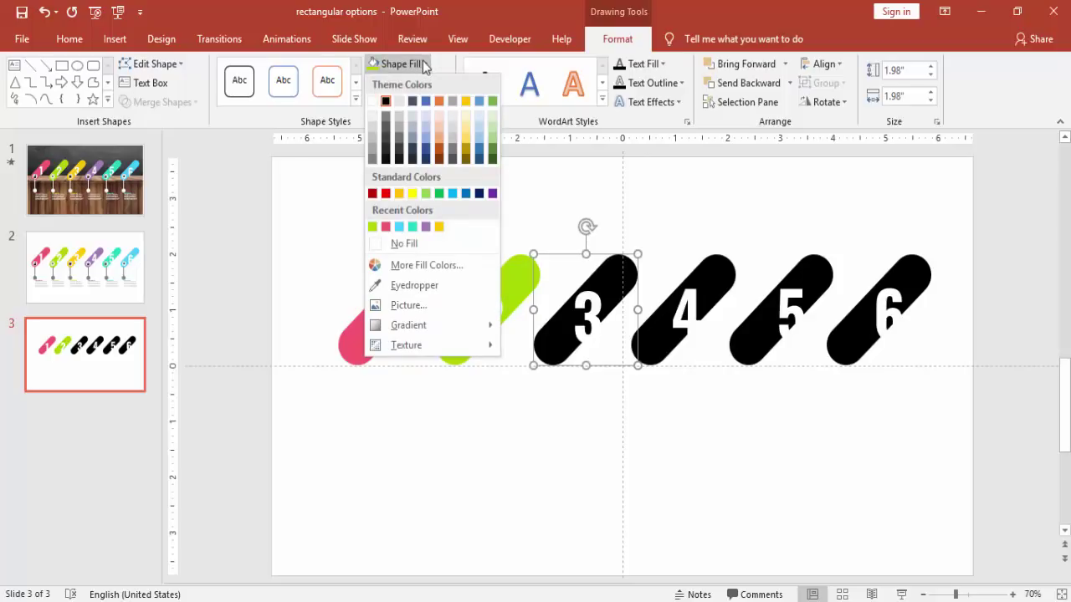
pyautogui.click(439, 227)
# Fill pills 4, 5 and 6 purple, teal and light blue, and delete the stray fragment on pill 6.
pyautogui.click(707, 273)
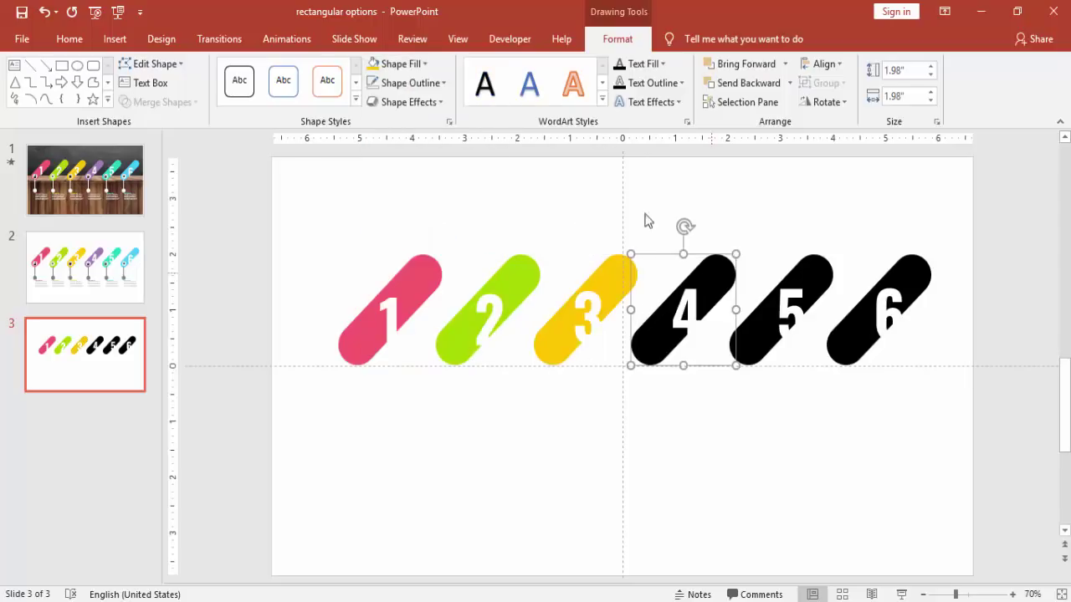
pyautogui.click(426, 64)
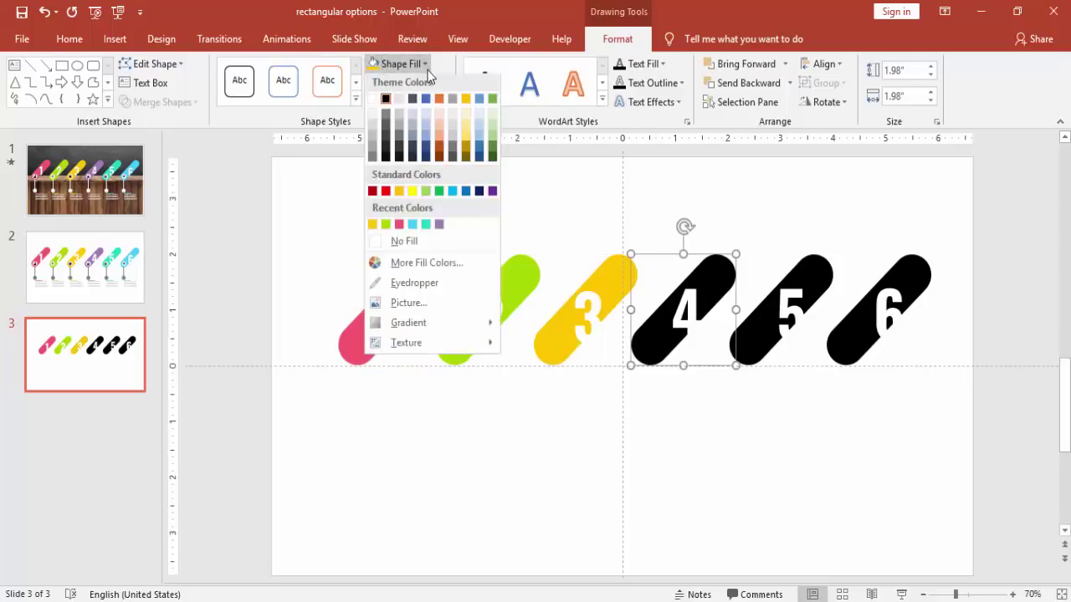
pyautogui.click(438, 226)
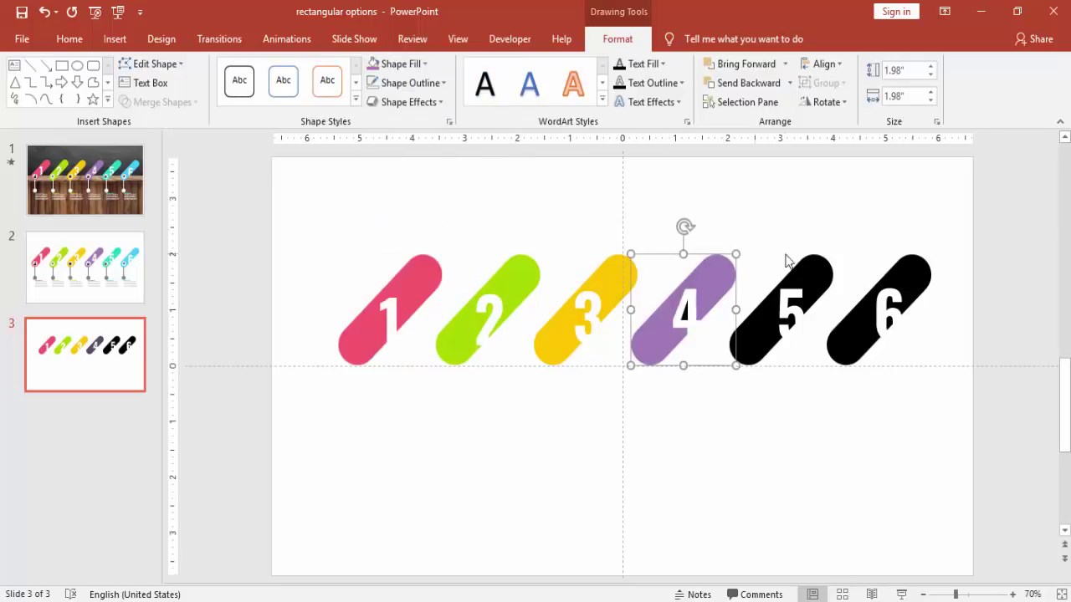
pyautogui.click(684, 314)
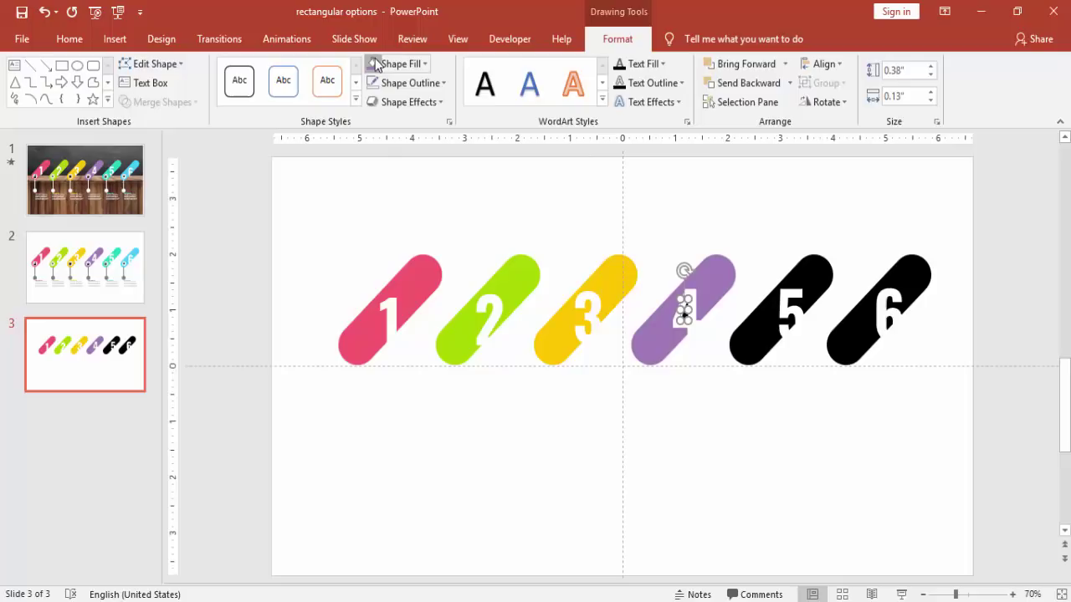
pyautogui.click(802, 282)
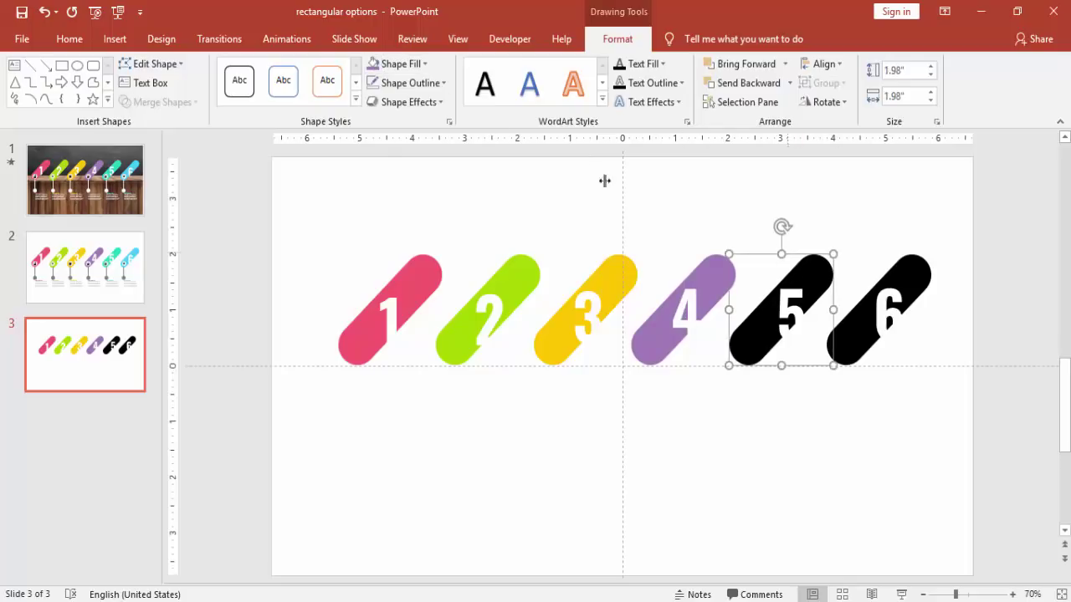
pyautogui.click(415, 68)
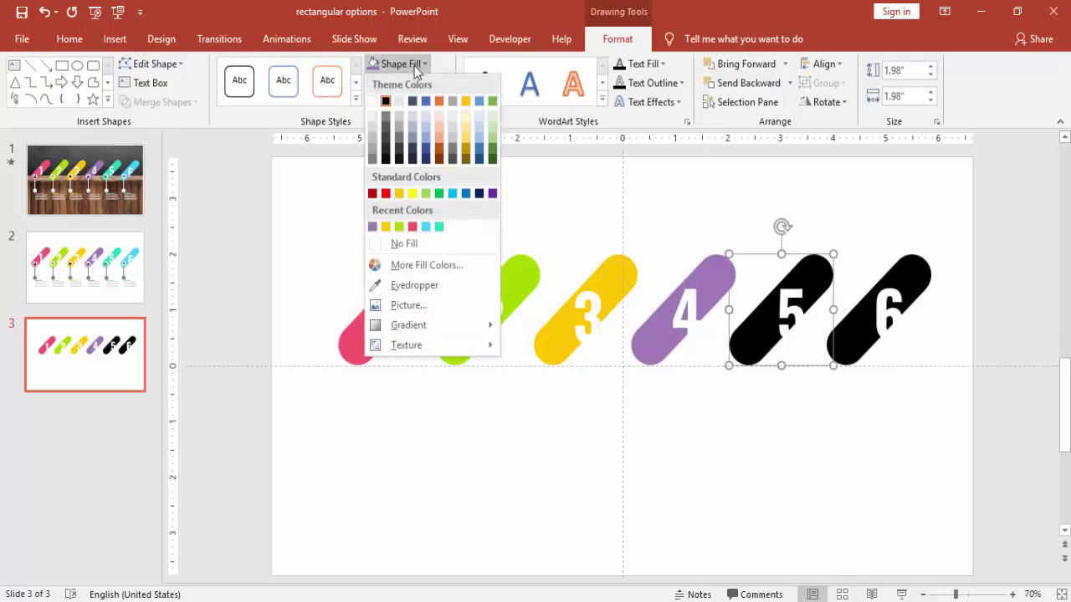
pyautogui.click(439, 227)
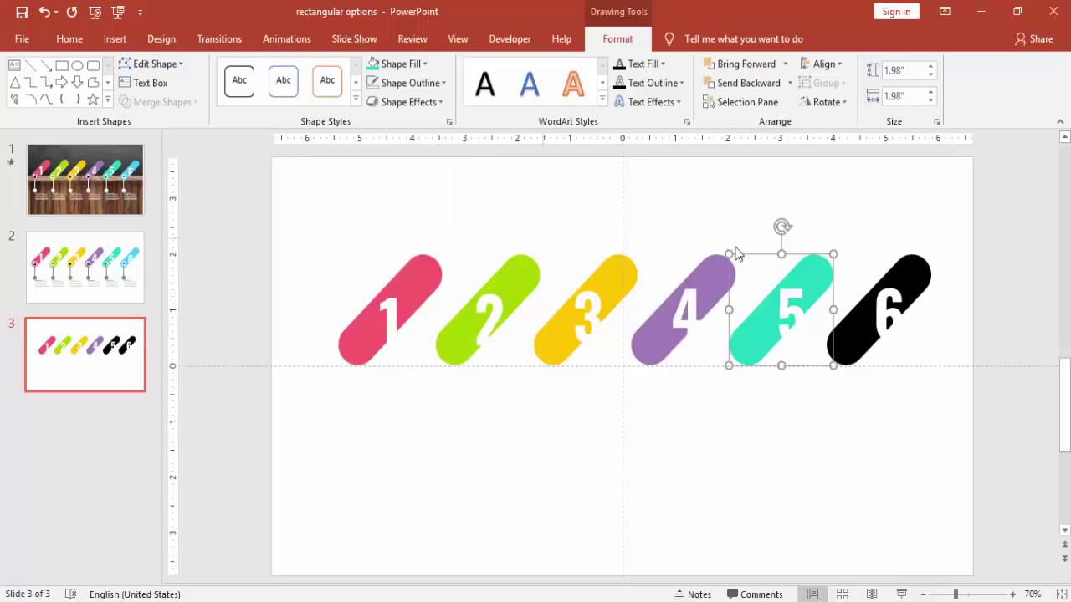
pyautogui.click(892, 266)
pyautogui.click(410, 65)
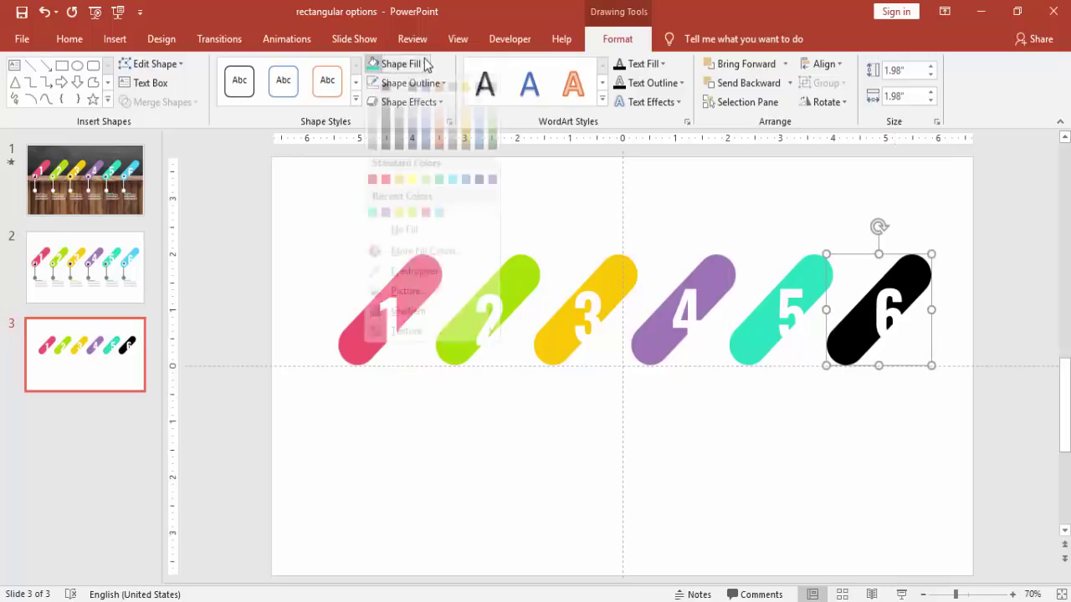
pyautogui.click(440, 226)
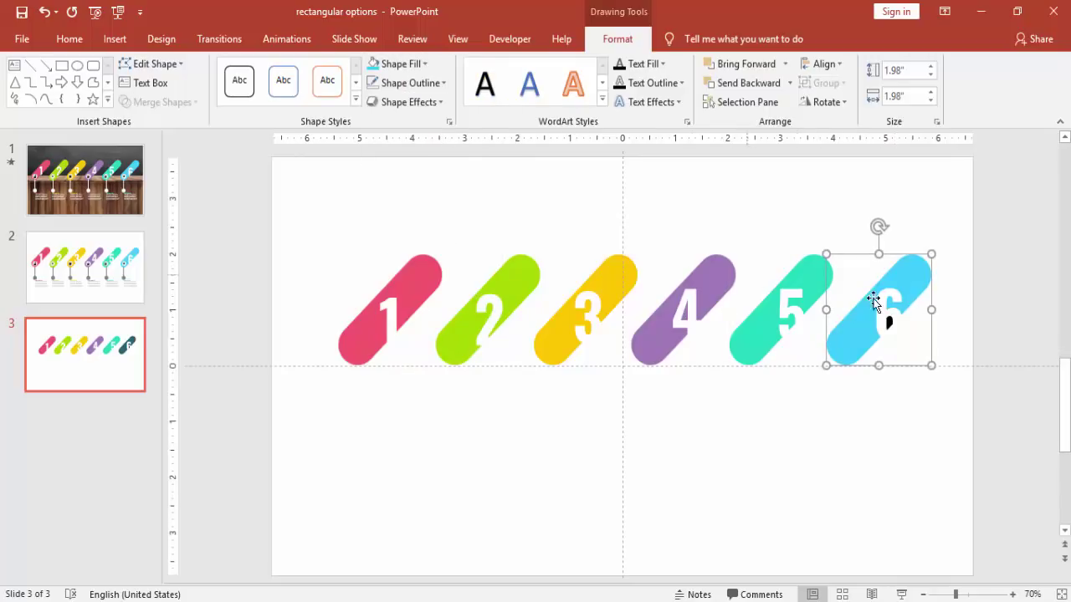
pyautogui.click(891, 324)
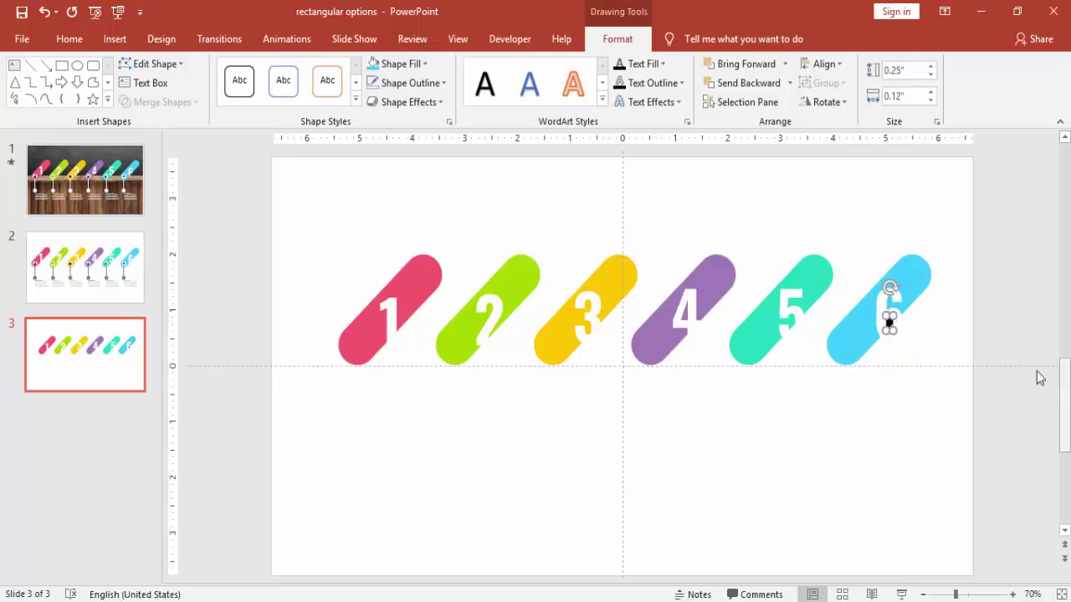
pyautogui.press('Delete')
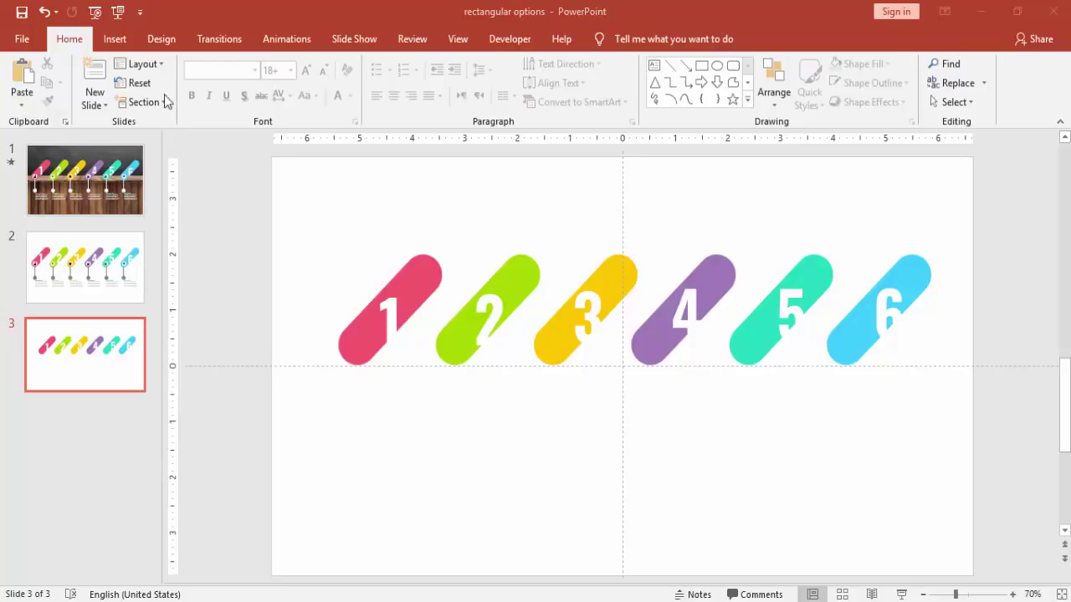
# Insert an oval and shrink it to a 0.49" circle at pink pill 1's lower end.
pyautogui.click(122, 42)
pyautogui.click(287, 101)
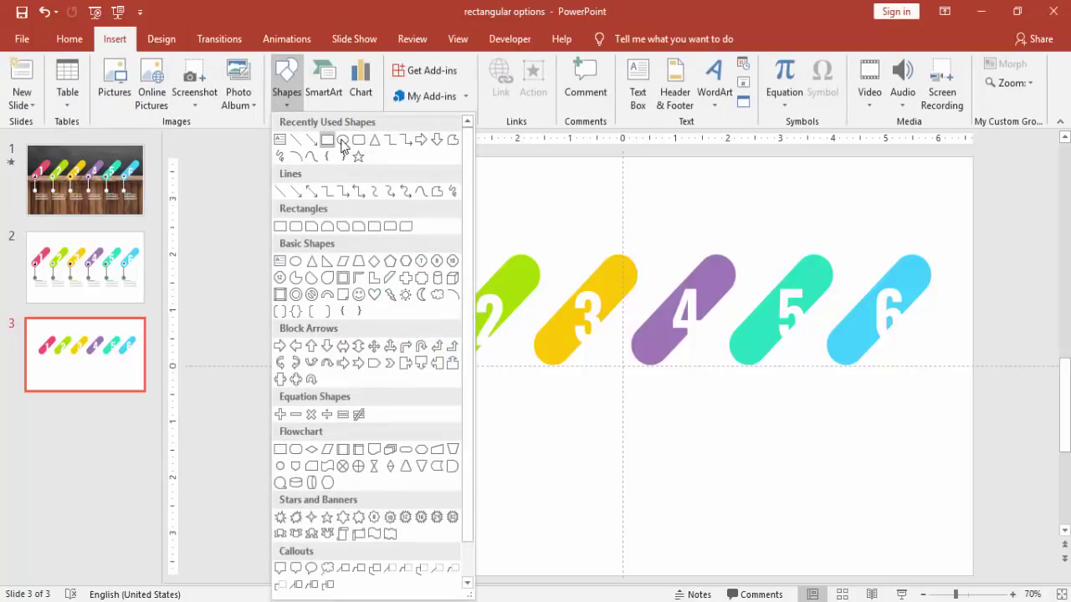
pyautogui.click(342, 140)
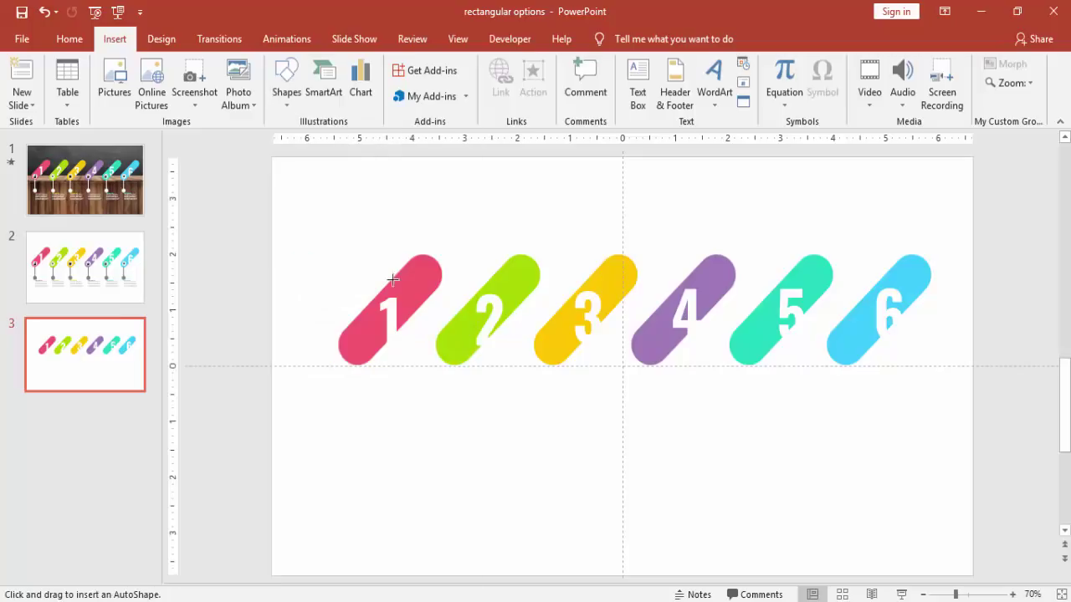
pyautogui.click(439, 436)
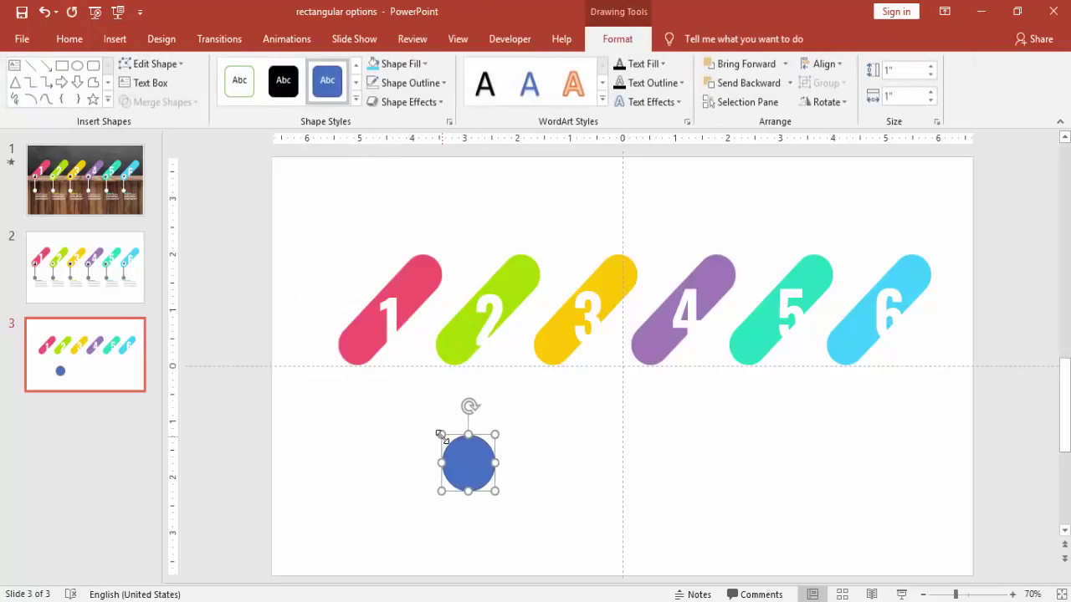
pyautogui.moveTo(440, 434); pyautogui.dragTo(358, 342)
# Give the small circle a Soft Round top bevel in Format Shape.
pyautogui.rightClick(358, 342)
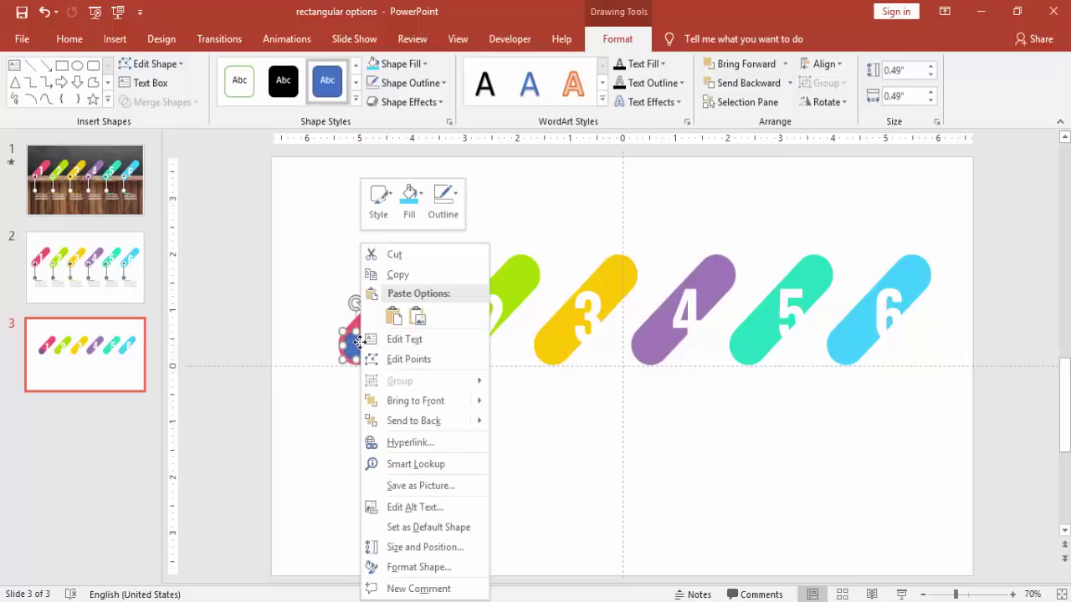
pyautogui.click(459, 576)
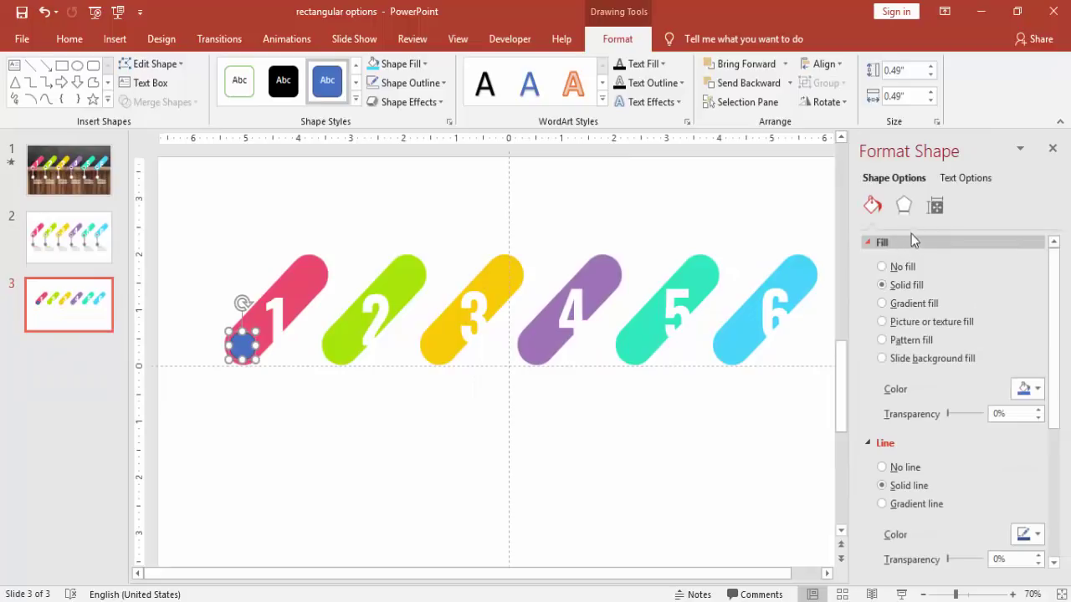
pyautogui.click(910, 209)
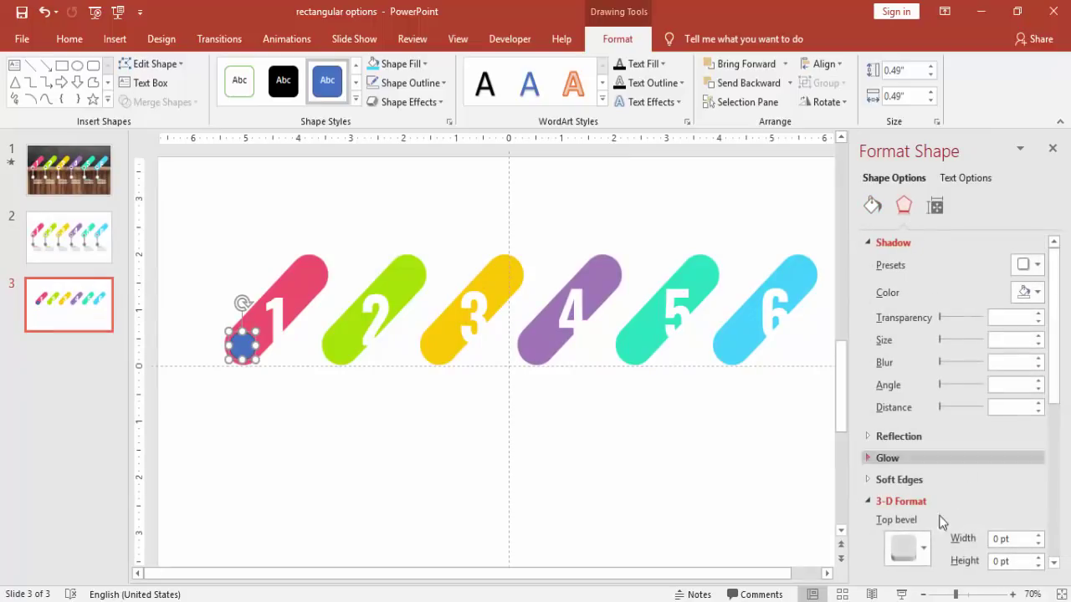
pyautogui.click(923, 550)
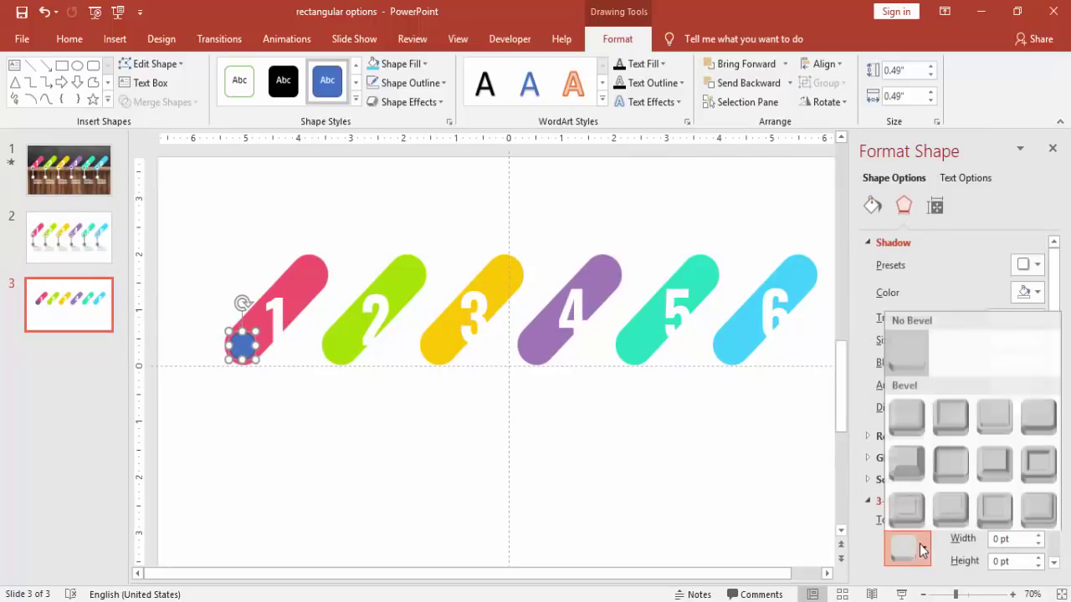
pyautogui.click(953, 462)
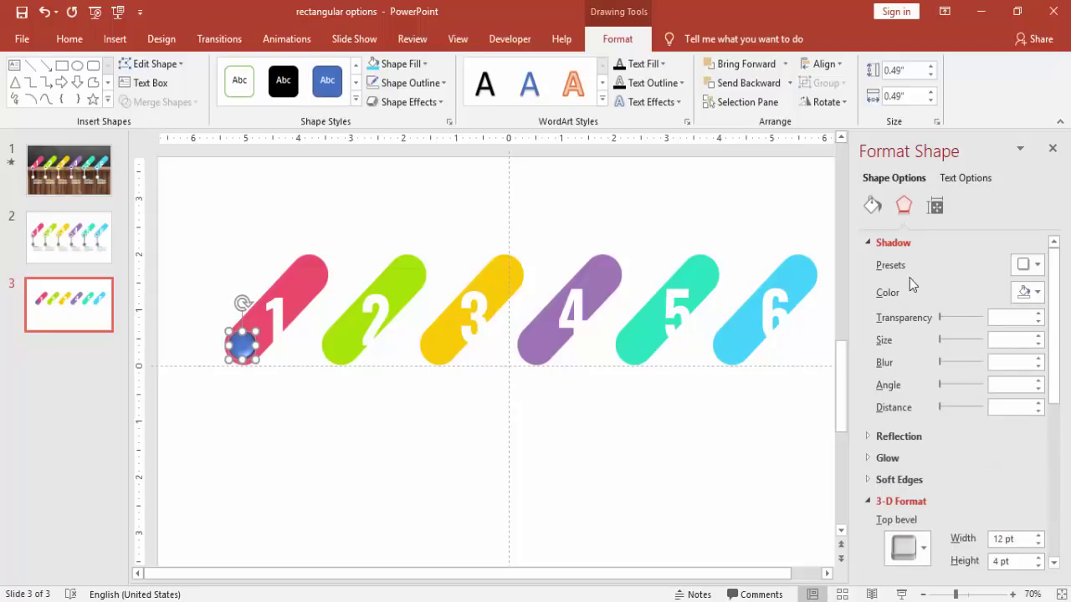
# Set the circle's fill and outline colour to white.
pyautogui.click(870, 209)
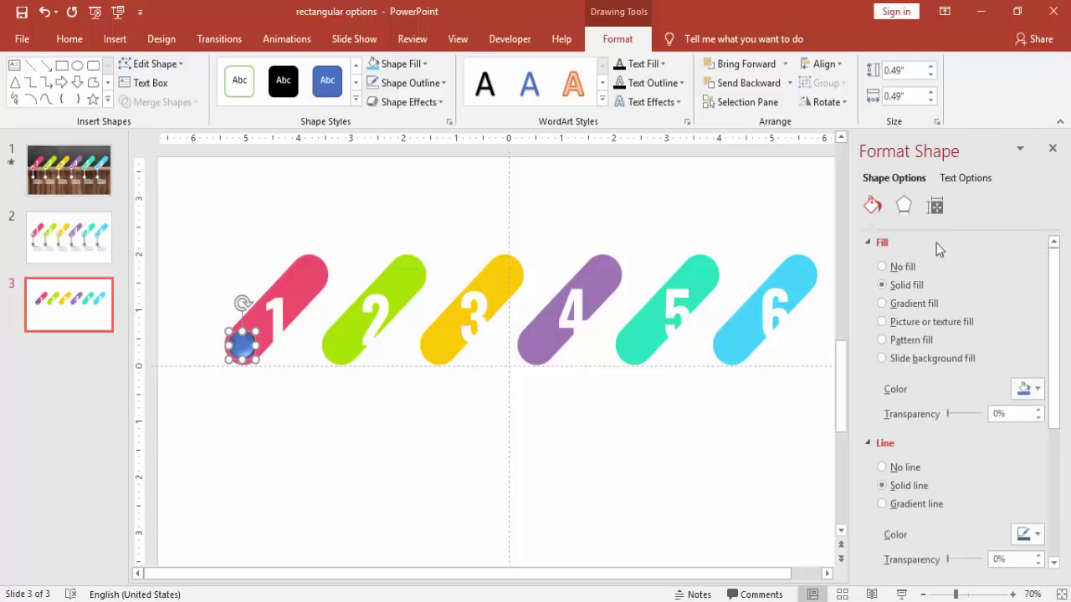
pyautogui.click(1026, 389)
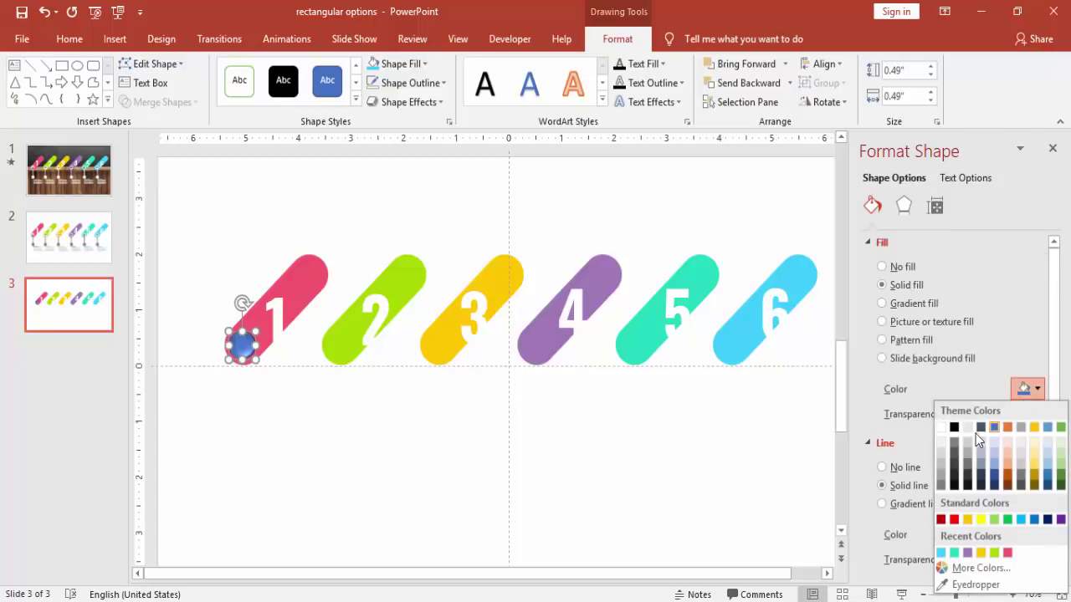
pyautogui.click(939, 443)
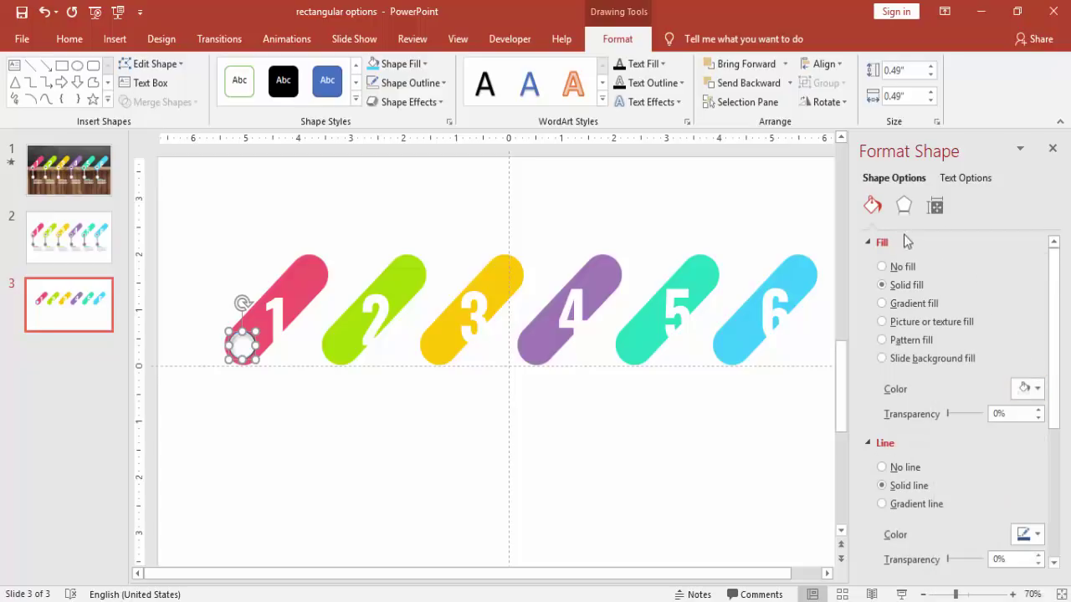
pyautogui.click(1024, 535)
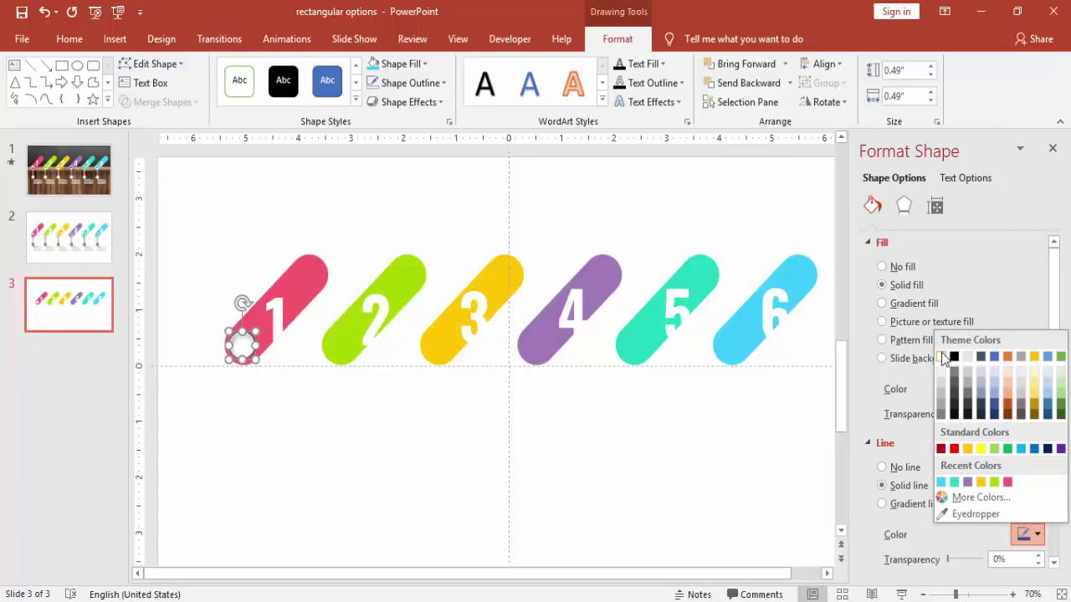
pyautogui.click(943, 357)
# Add an outer shadow to the circle with 8 pt blur and 8 pt distance.
pyautogui.click(903, 212)
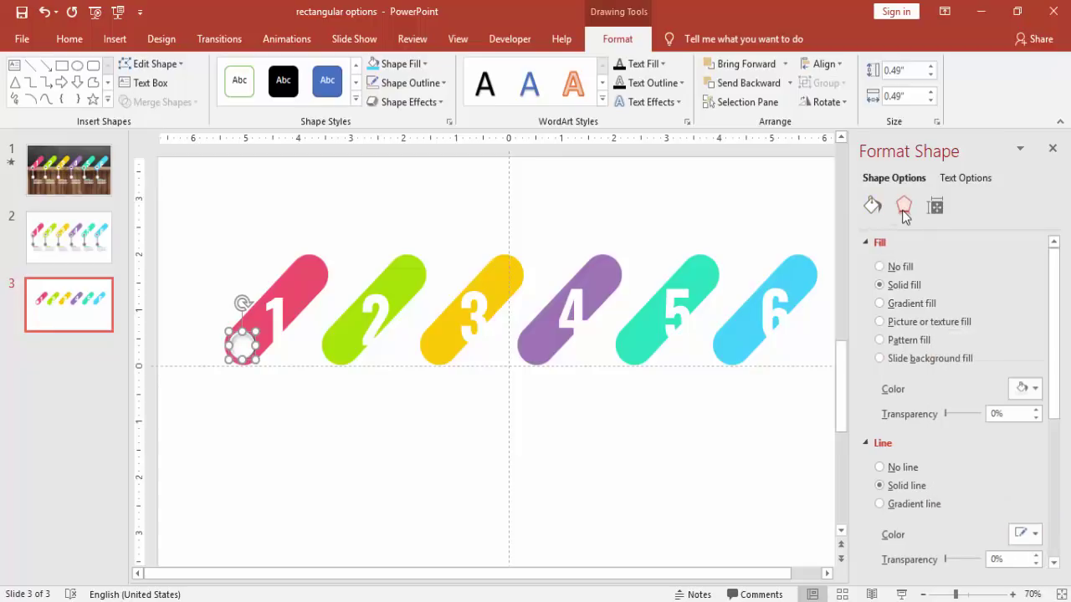
pyautogui.click(1031, 264)
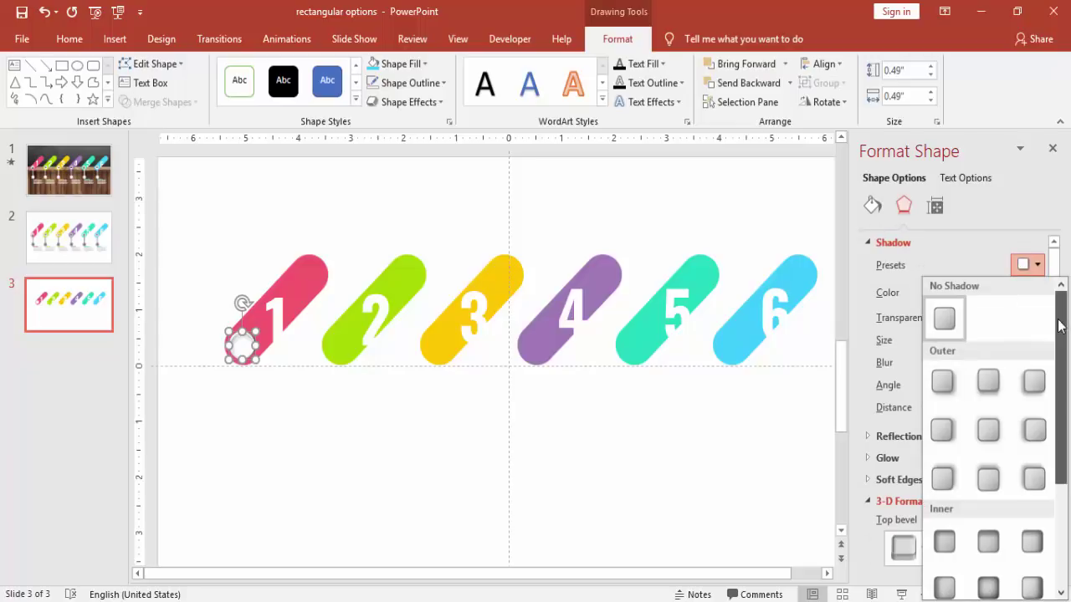
pyautogui.moveTo(1059, 326); pyautogui.dragTo(1061, 342)
pyautogui.click(1033, 351)
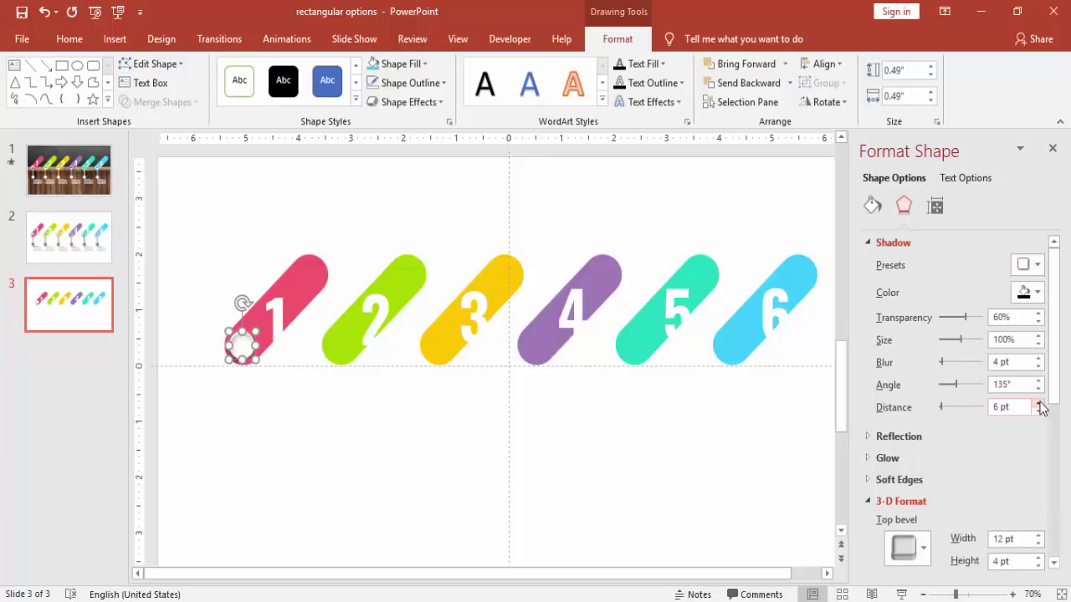
pyautogui.click(1039, 358)
pyautogui.click(284, 399)
# Nudge the circle onto pill 1's base and duplicate it onto pills 2 through 6.
pyautogui.click(245, 345)
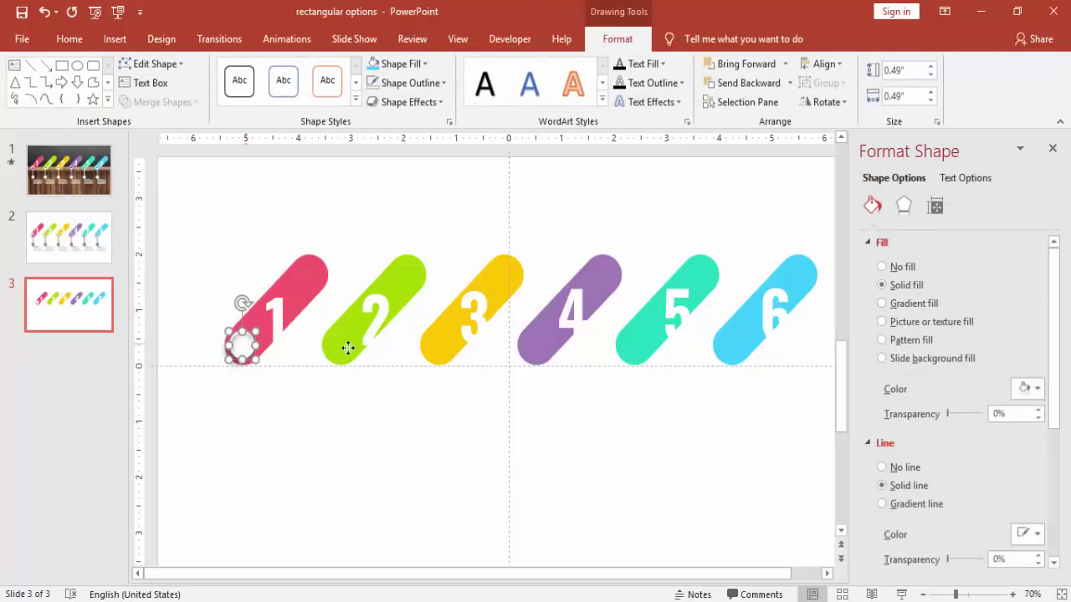
pyautogui.moveTo(228, 344); pyautogui.dragTo(339, 345)
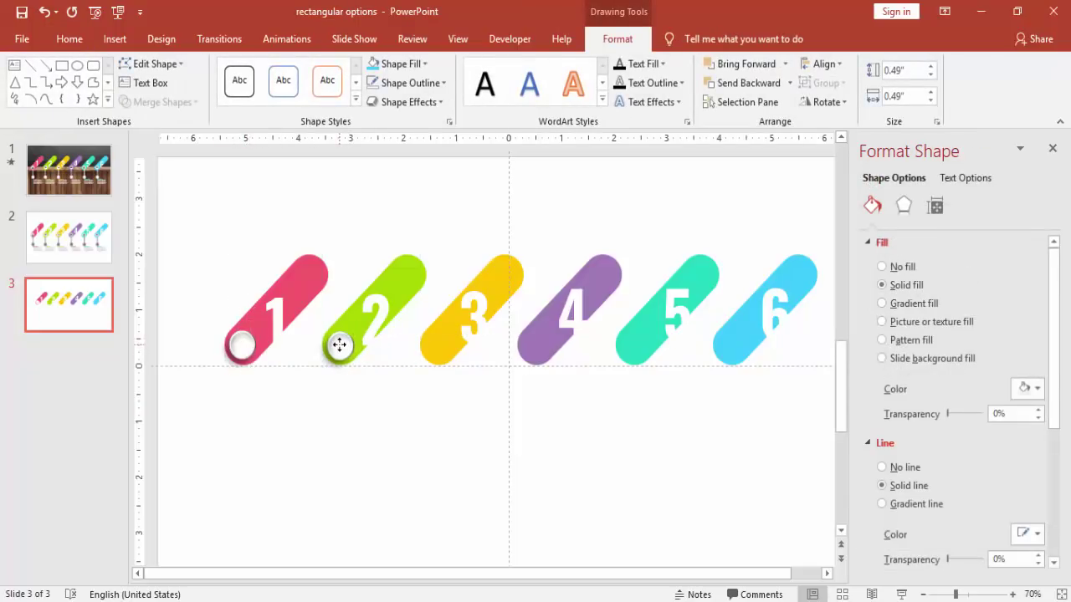
pyautogui.hotkey('ctrl', 'd')
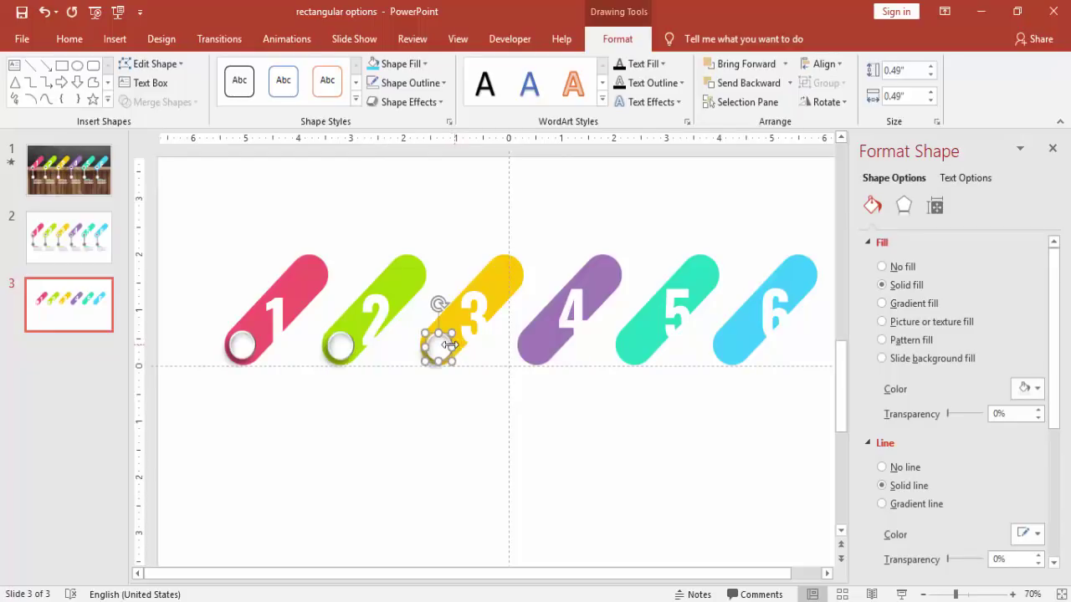
pyautogui.hotkey('ctrl', 'd')
pyautogui.hotkey('ctrl', 'd')
pyautogui.hotkey('ctrl', 'd')
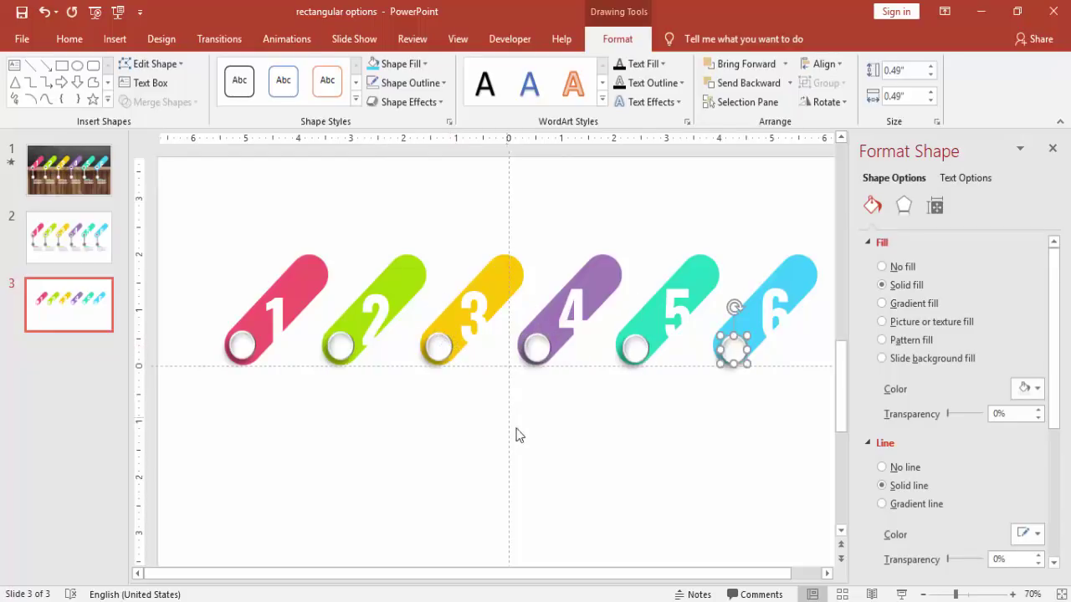
pyautogui.click(552, 456)
# Line up the circle copies on pills 6, 5, 4 and 3 with the others.
pyautogui.click(738, 348)
pyautogui.moveTo(738, 348); pyautogui.dragTo(733, 343)
pyautogui.moveTo(629, 347); pyautogui.dragTo(627, 347)
pyautogui.moveTo(541, 353); pyautogui.dragTo(541, 351)
pyautogui.click(420, 403)
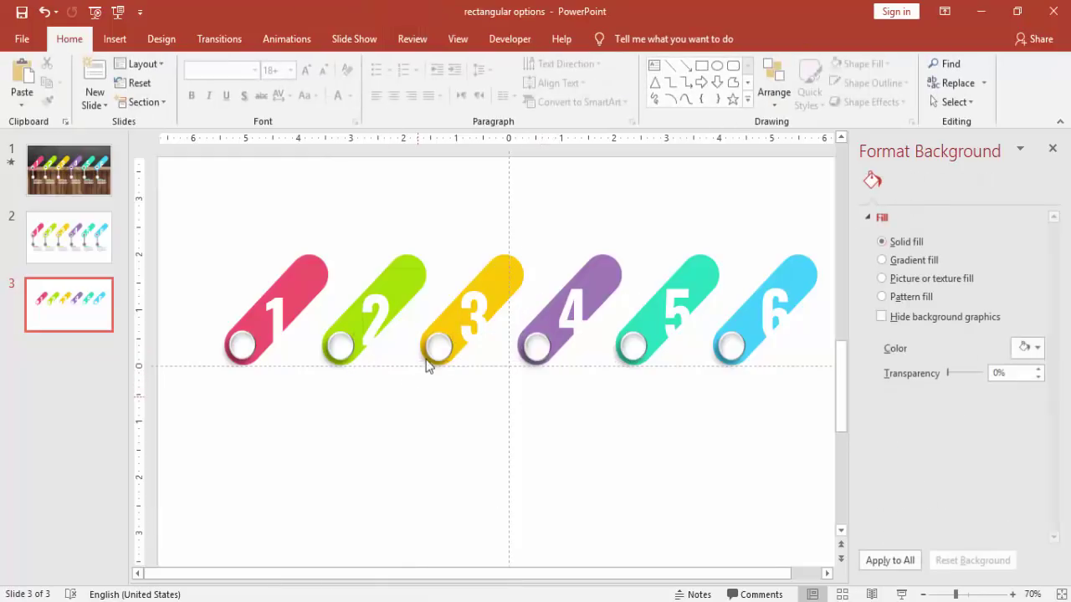
pyautogui.moveTo(438, 345); pyautogui.dragTo(438, 344)
pyautogui.click(454, 418)
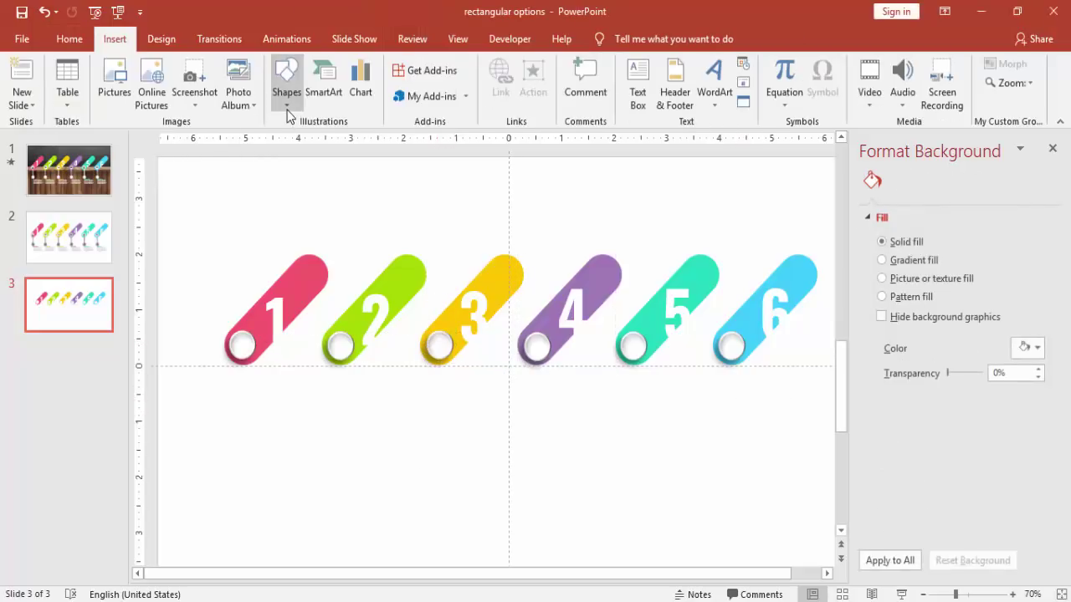
# Draw a 1.27" vertical line straight down from pill 1's circle.
pyautogui.click(287, 110)
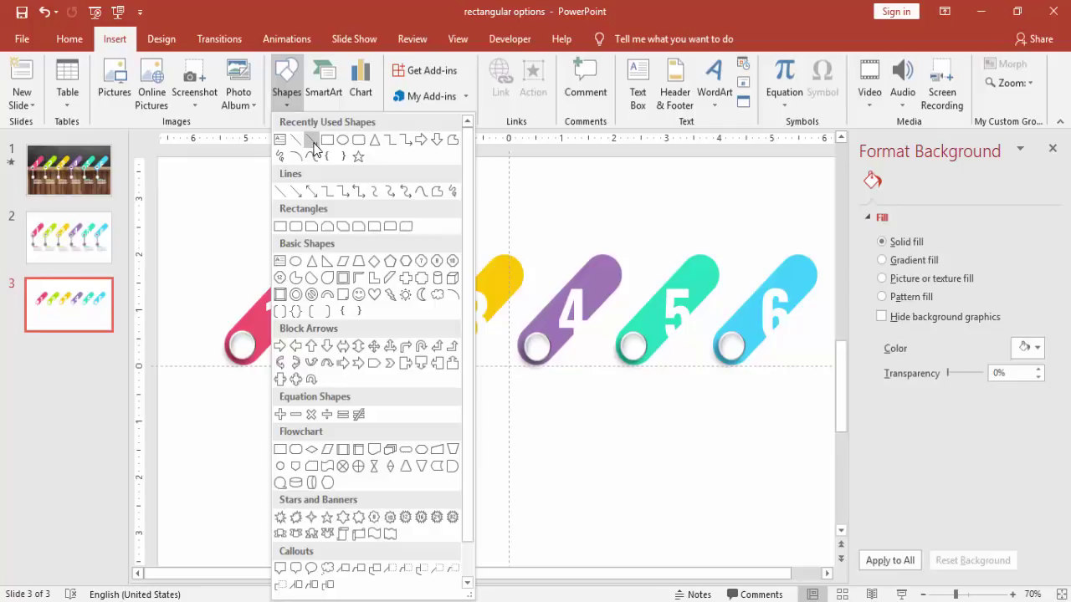
pyautogui.click(311, 139)
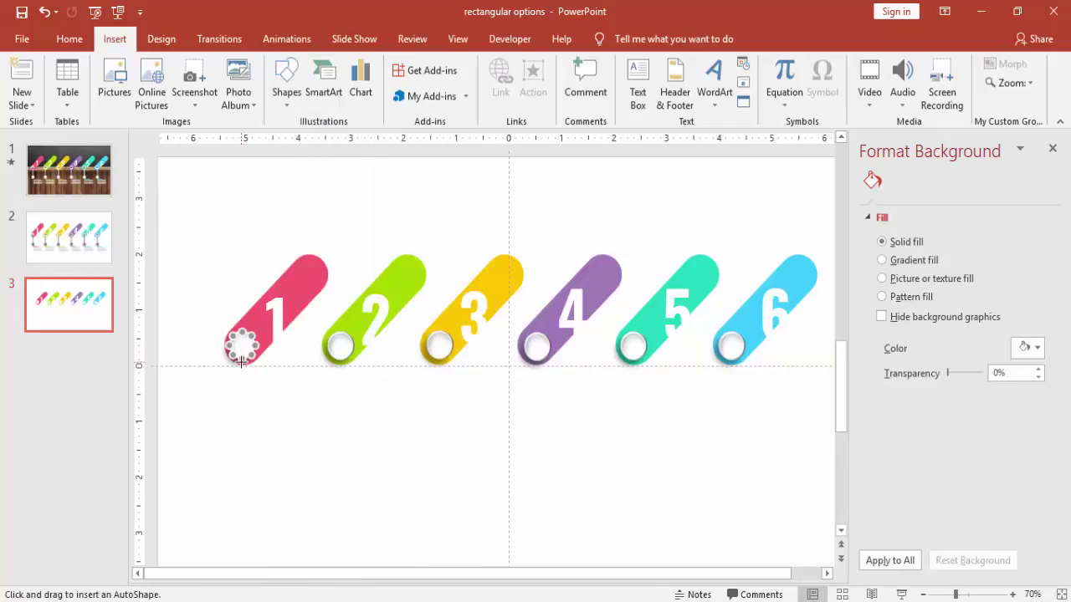
pyautogui.moveTo(240, 361); pyautogui.dragTo(241, 432)
# Give the line an Oval end arrow and adjust the arrow sizes.
pyautogui.scroll(-5, 920, 385)
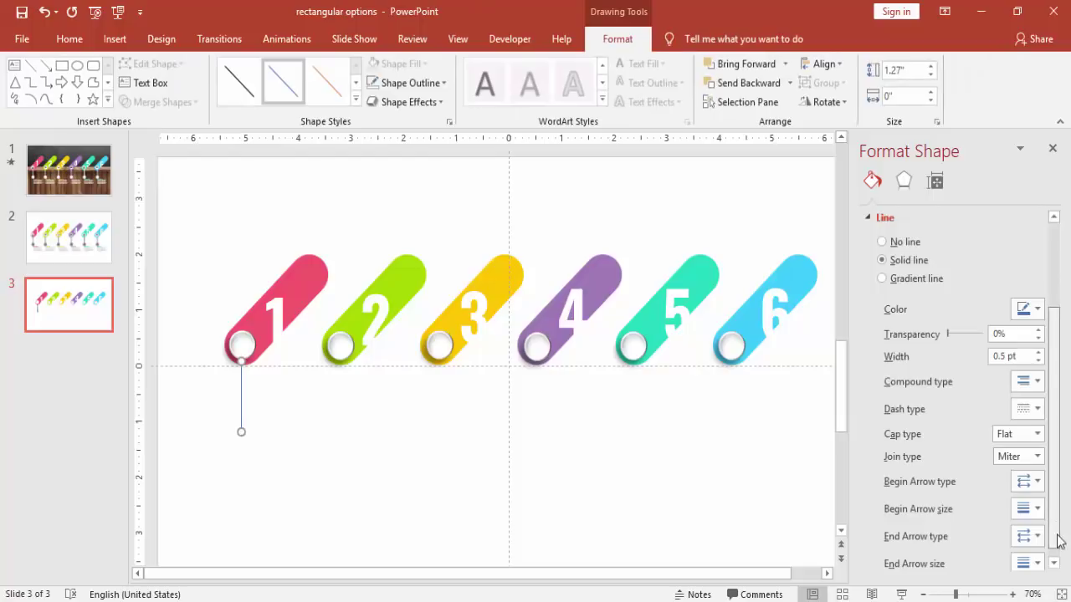
pyautogui.scroll(-1, 1058, 541)
pyautogui.click(1034, 526)
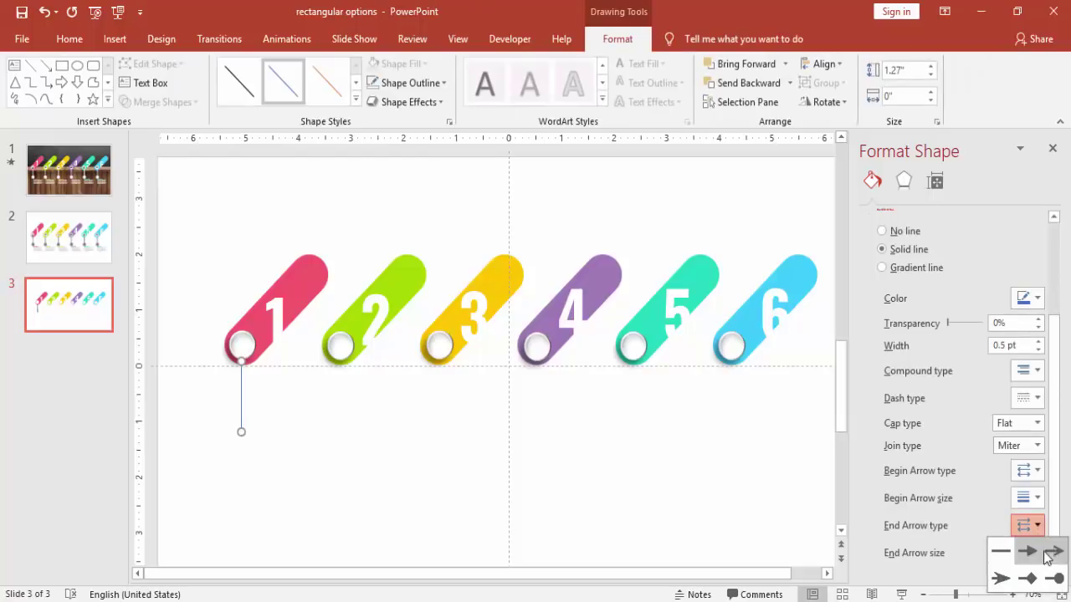
pyautogui.click(1047, 558)
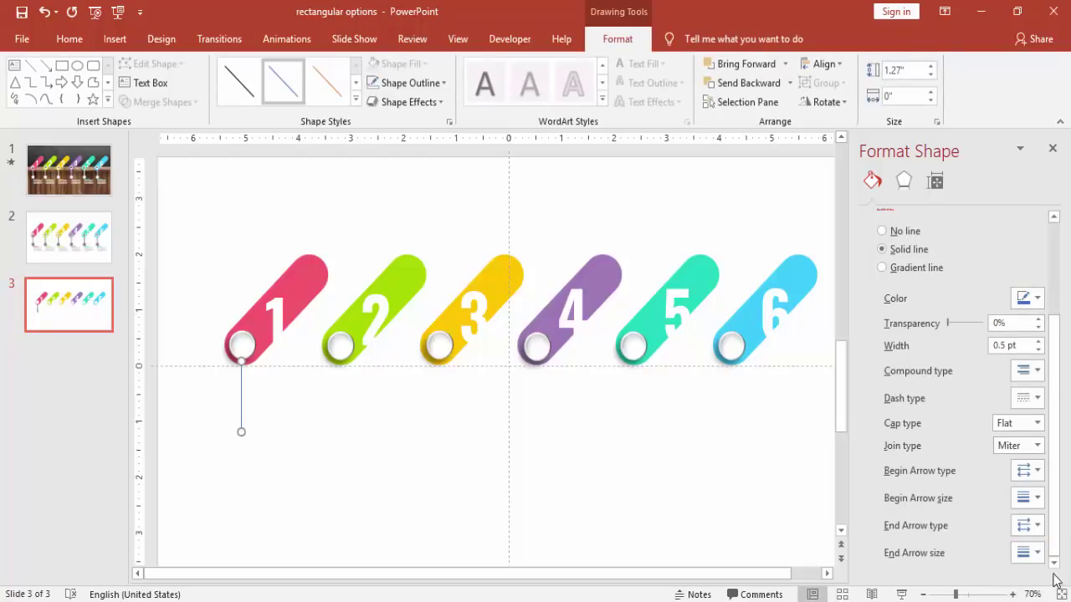
pyautogui.click(1035, 500)
pyautogui.click(1034, 501)
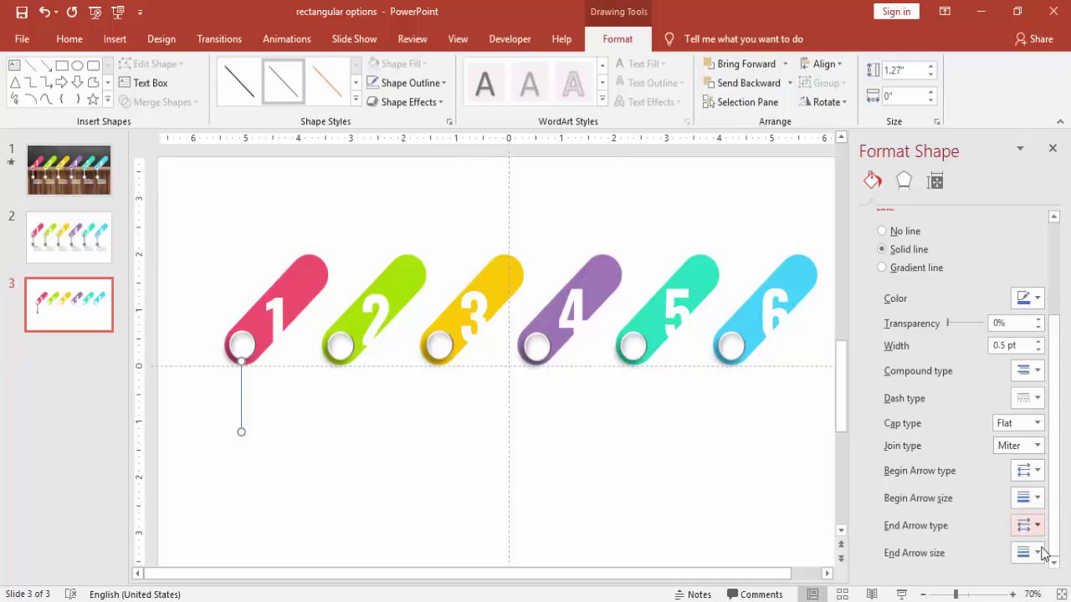
pyautogui.click(1036, 552)
pyautogui.click(1054, 529)
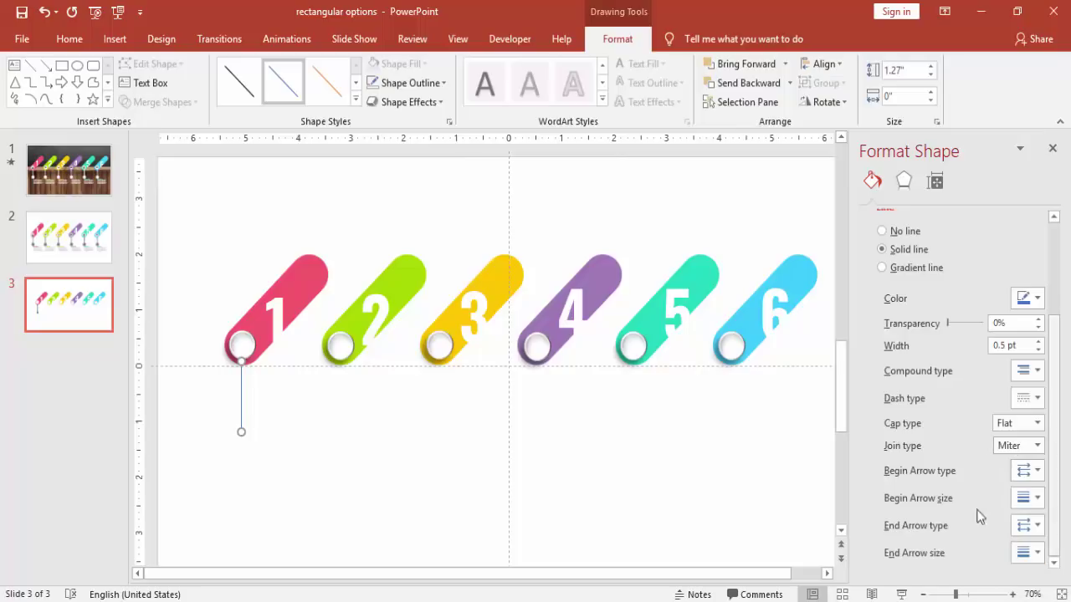
pyautogui.click(340, 473)
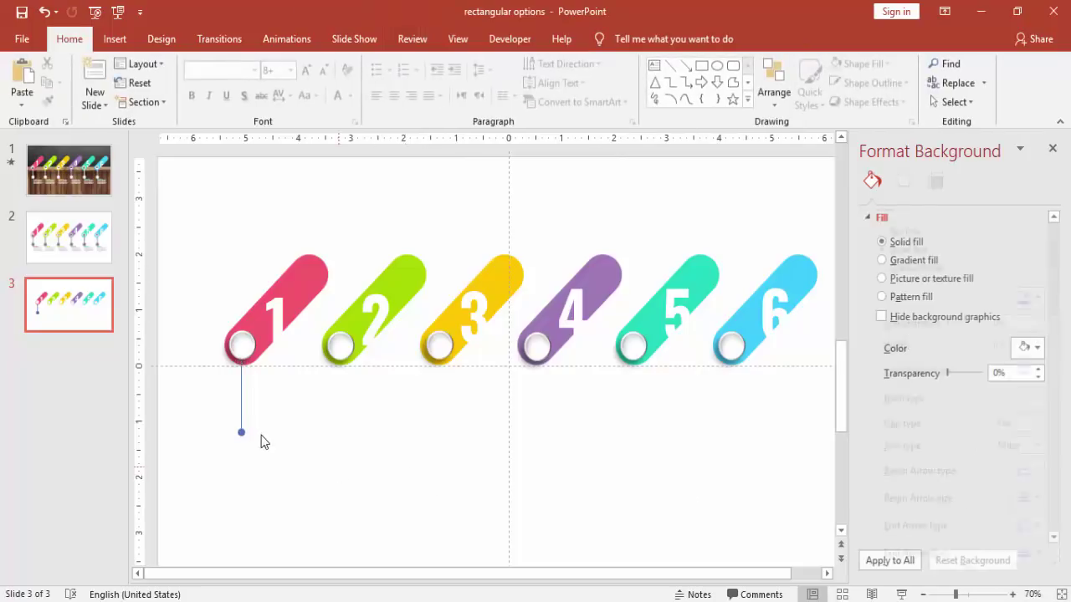
# Duplicate the vertical line under the circles of pills 2 through 6.
pyautogui.click(242, 390)
pyautogui.hotkey('ctrl', 'd')
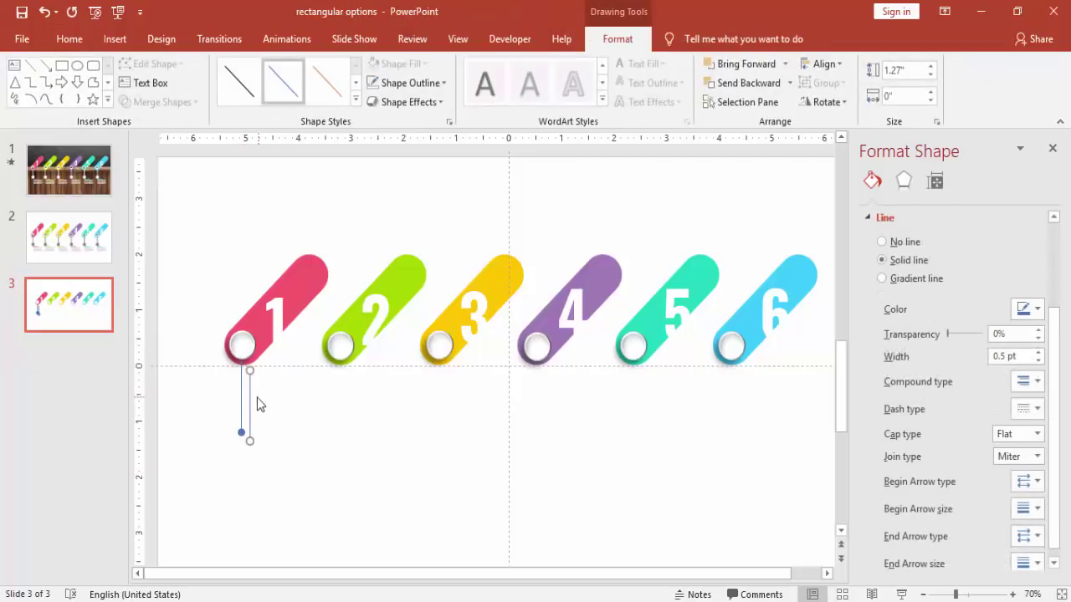
pyautogui.moveTo(253, 403); pyautogui.dragTo(340, 391)
pyautogui.hotkey('ctrl', 'd')
pyautogui.moveTo(437, 387); pyautogui.dragTo(438, 387)
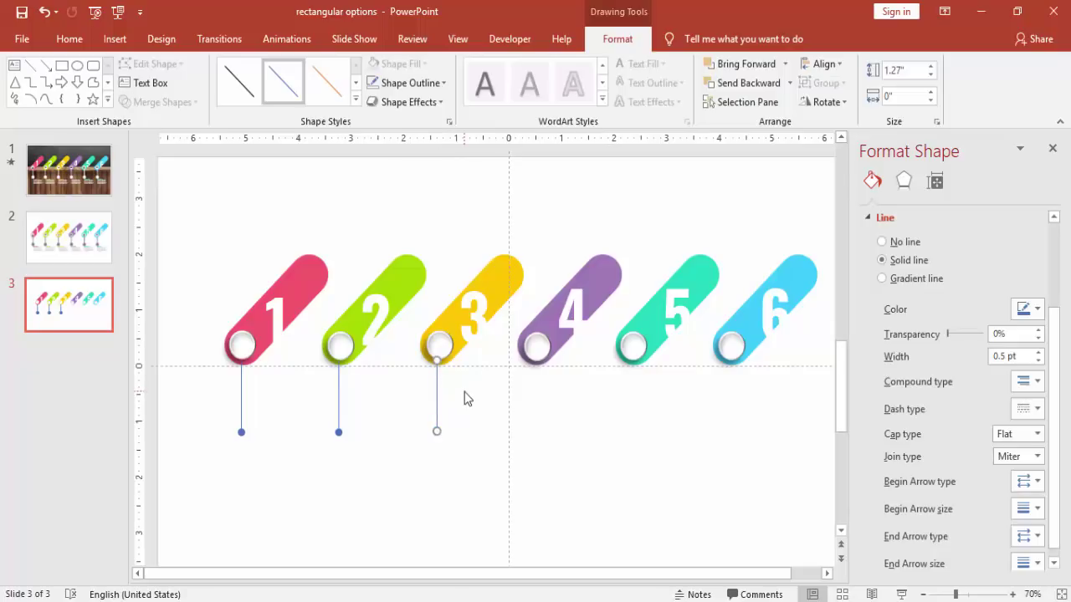
pyautogui.hotkey('ctrl', 'd')
pyautogui.hotkey('ctrl', 'd')
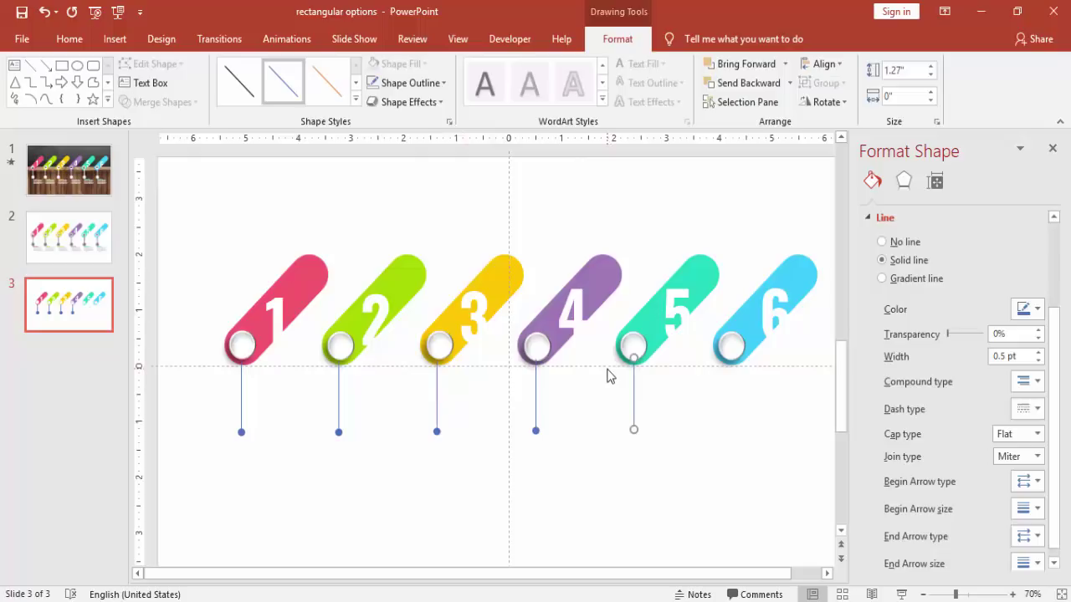
pyautogui.hotkey('ctrl', 'd')
pyautogui.click(672, 406)
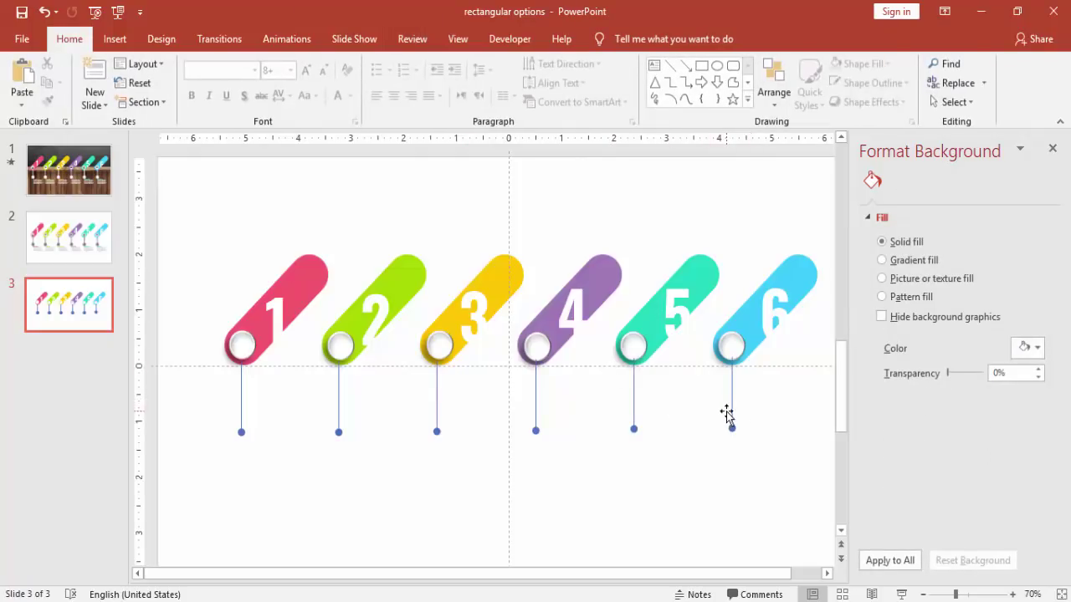
# Select all six lines and apply Align Bottom.
pyautogui.click(728, 413)
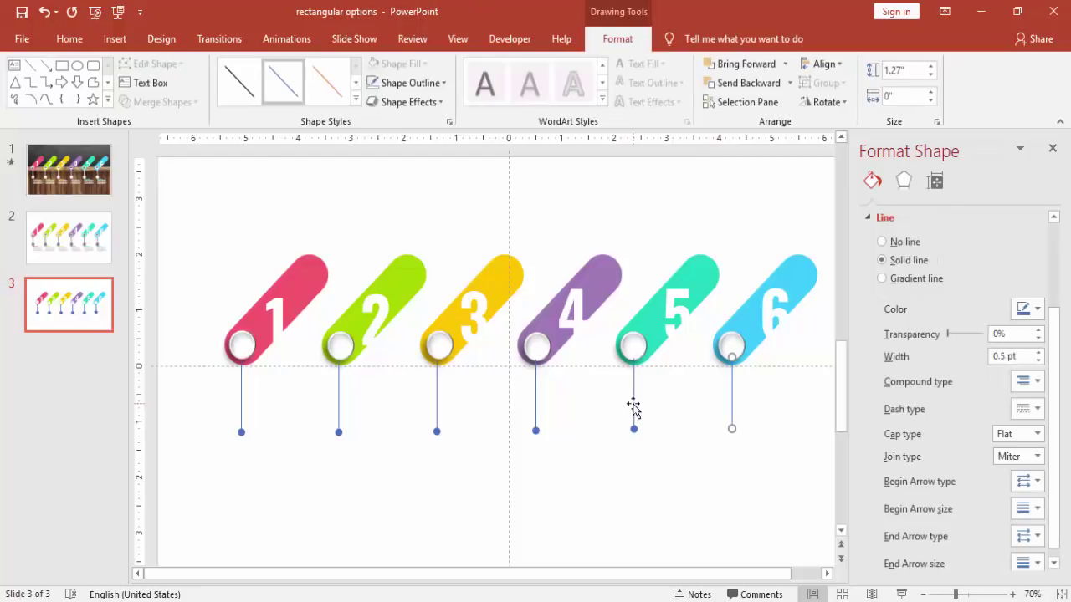
pyautogui.keyDown('shift'); pyautogui.click(633, 406); pyautogui.keyUp('shift')
pyautogui.keyDown('shift'); pyautogui.click(536, 411); pyautogui.keyUp('shift')
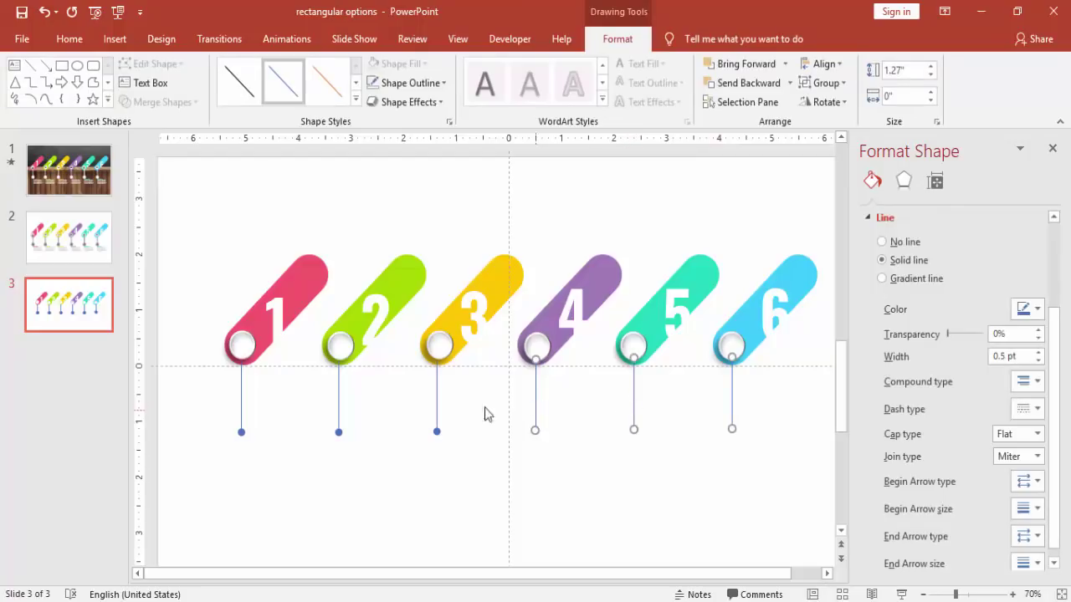
pyautogui.keyDown('shift'); pyautogui.click(437, 407); pyautogui.keyUp('shift')
pyautogui.keyDown('shift'); pyautogui.click(339, 409); pyautogui.keyUp('shift')
pyautogui.keyDown('shift'); pyautogui.click(238, 409); pyautogui.keyUp('shift')
pyautogui.click(828, 65)
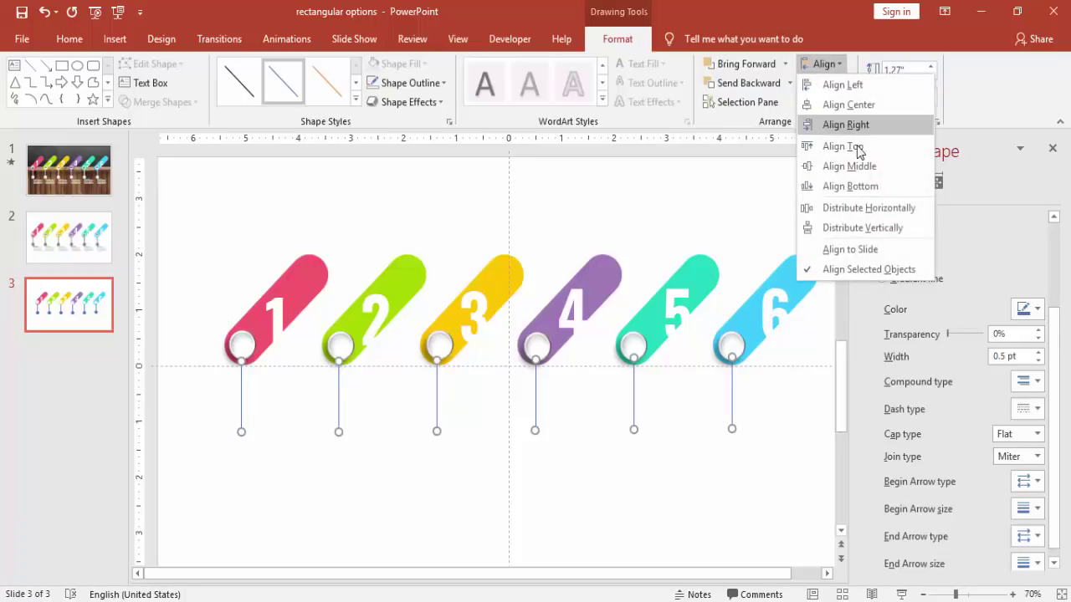
pyautogui.click(866, 187)
pyautogui.click(803, 401)
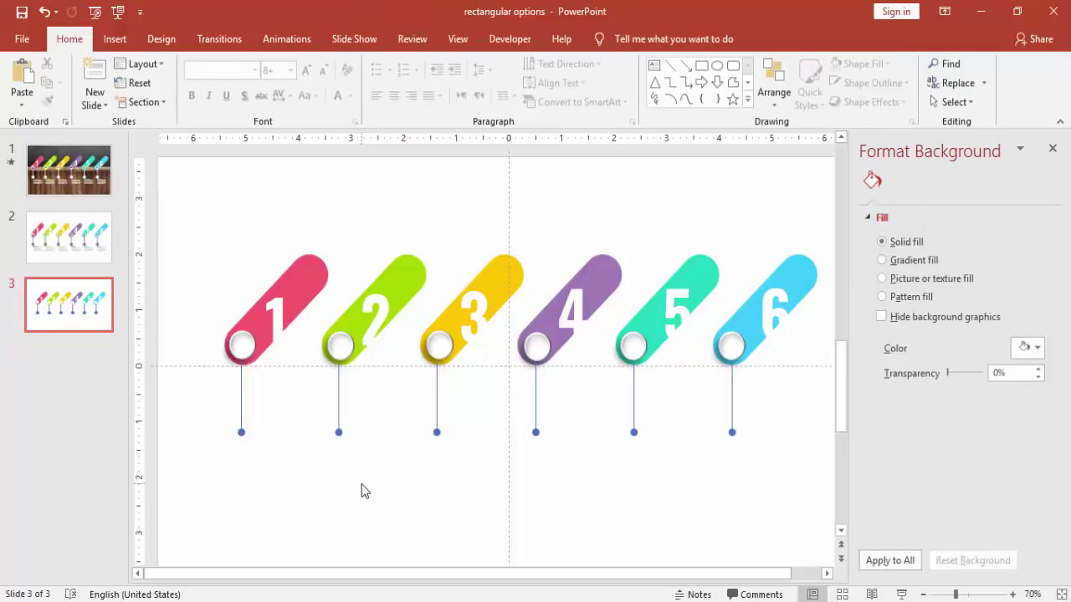
# Paste the OPTION 01 text box under pill 1's line, widen it, and copy it under each line.
pyautogui.hotkey('ctrl', 'v')
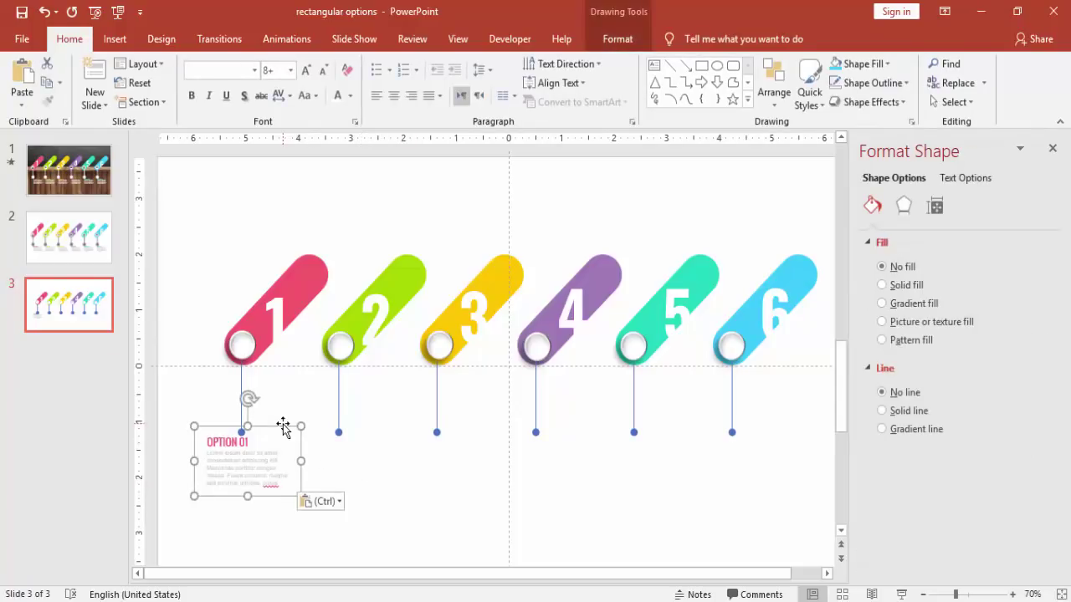
pyautogui.moveTo(280, 425); pyautogui.dragTo(323, 427)
pyautogui.moveTo(350, 470); pyautogui.dragTo(441, 452)
pyautogui.hotkey('ctrl', 'd')
pyautogui.hotkey('ctrl', 'd')
pyautogui.hotkey('ctrl', 'd')
pyautogui.hotkey('ctrl', 'd')
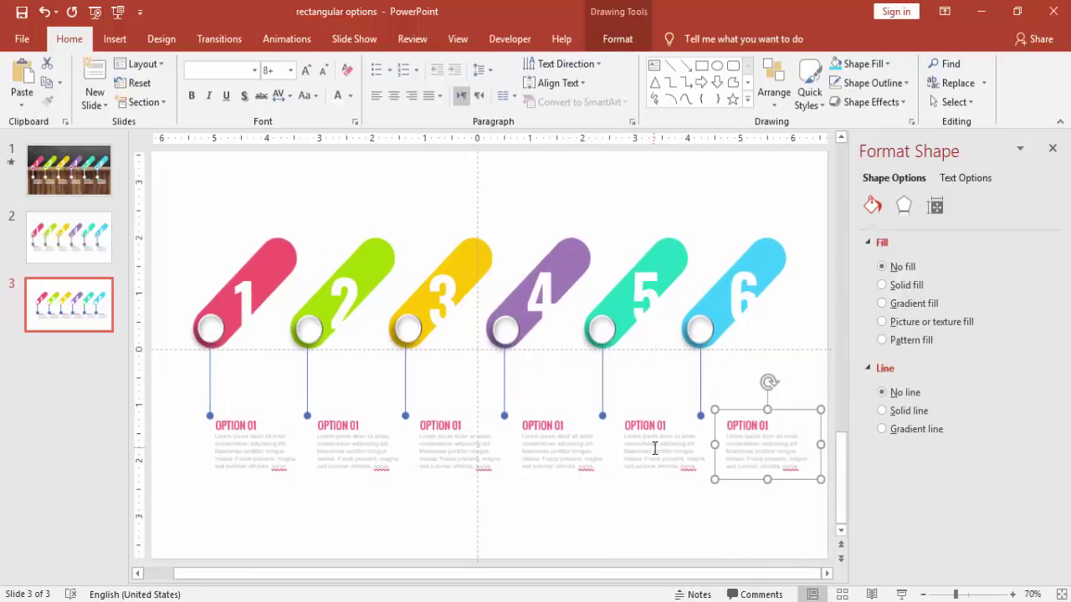
# Select all six OPTION 01 text boxes and apply Align Top.
pyautogui.keyDown('shift'); pyautogui.click(653, 449); pyautogui.keyUp('shift')
pyautogui.keyDown('shift'); pyautogui.click(506, 450); pyautogui.keyUp('shift')
pyautogui.keyDown('shift'); pyautogui.click(542, 452); pyautogui.keyUp('shift')
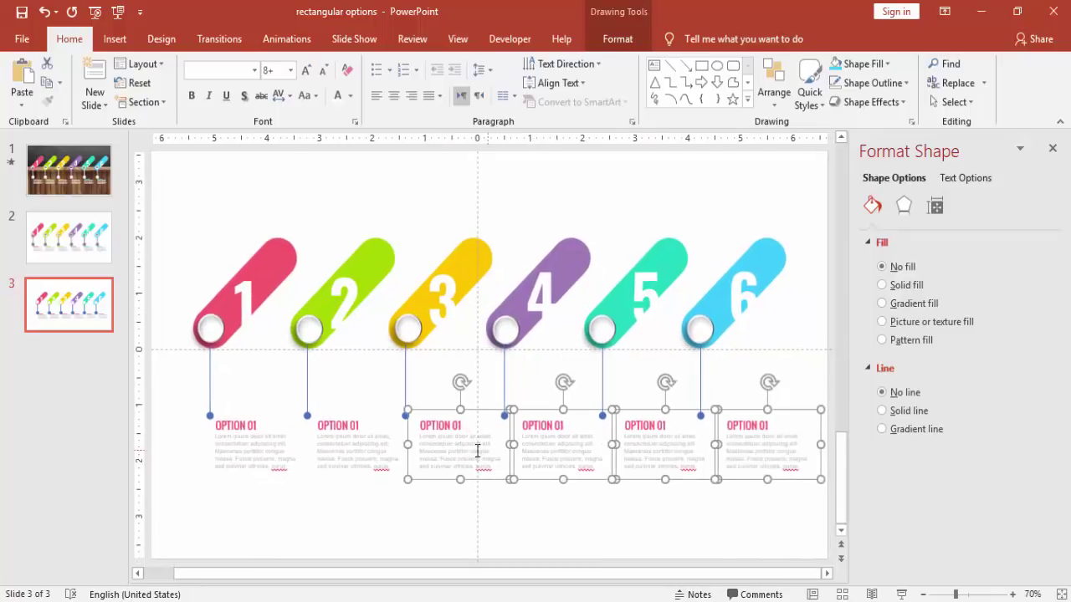
pyautogui.keyDown('shift'); pyautogui.click(334, 441); pyautogui.keyUp('shift')
pyautogui.keyDown('shift'); pyautogui.click(279, 433); pyautogui.keyUp('shift')
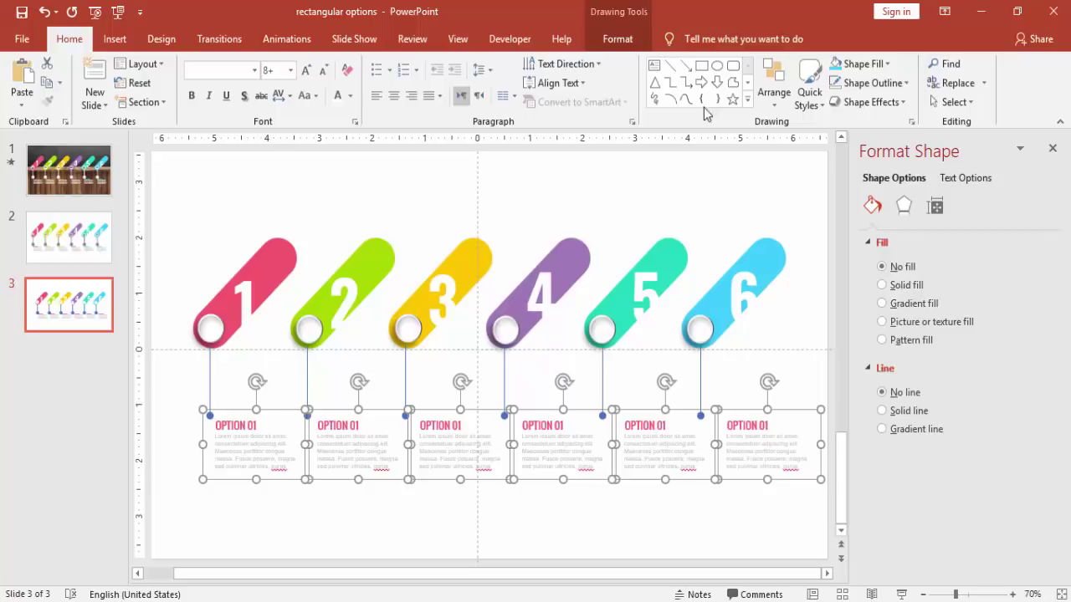
pyautogui.click(619, 39)
pyautogui.click(821, 63)
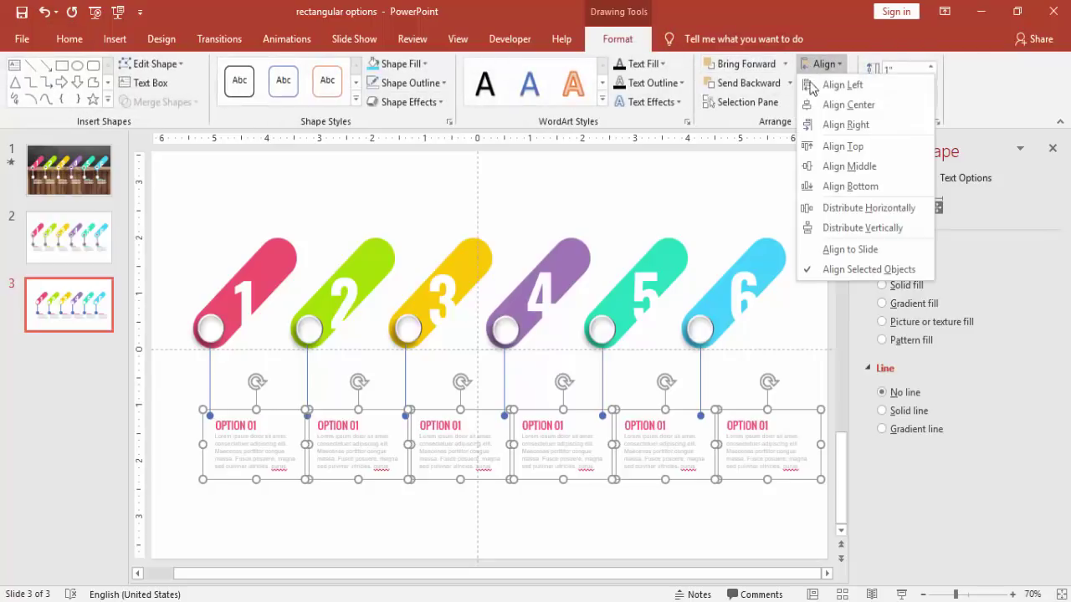
pyautogui.click(833, 147)
pyautogui.click(685, 214)
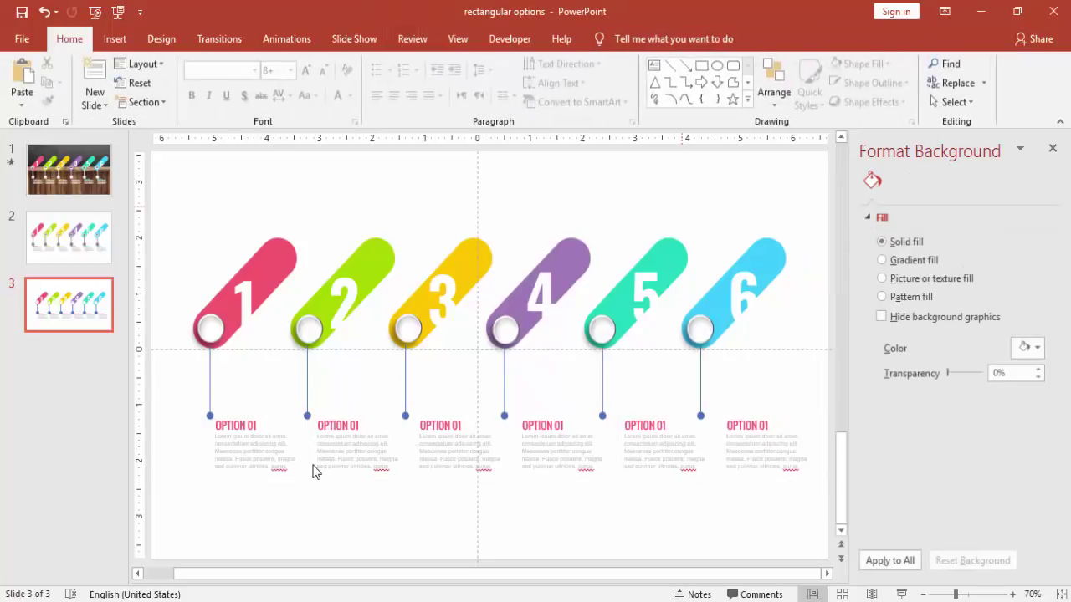
pyautogui.click(328, 430)
pyautogui.click(330, 427)
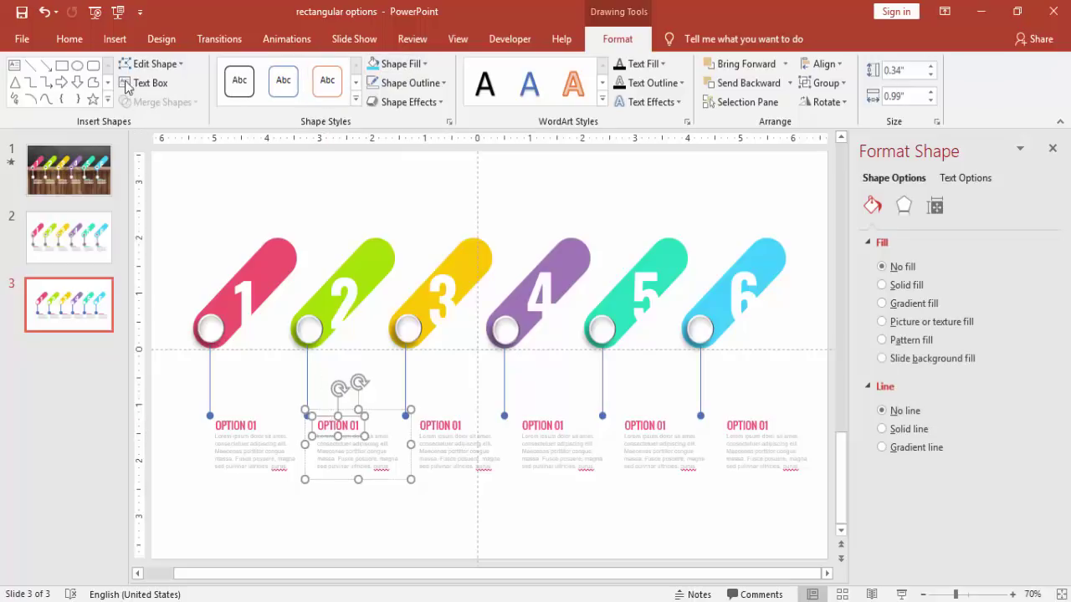
# Colour the second title green and the third title gold to match their pills.
pyautogui.click(70, 39)
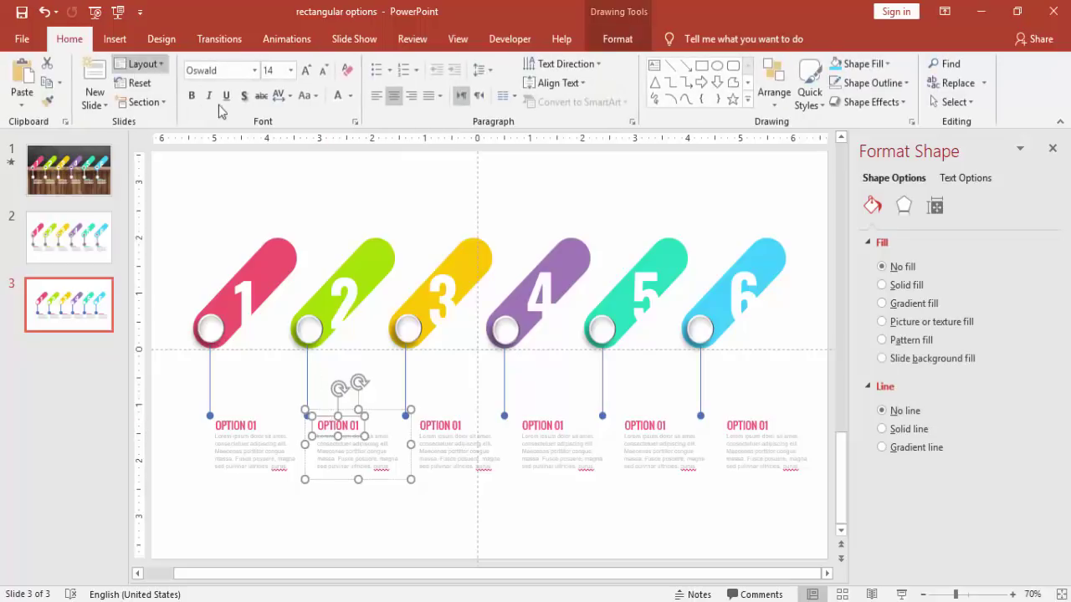
pyautogui.click(350, 96)
pyautogui.click(391, 259)
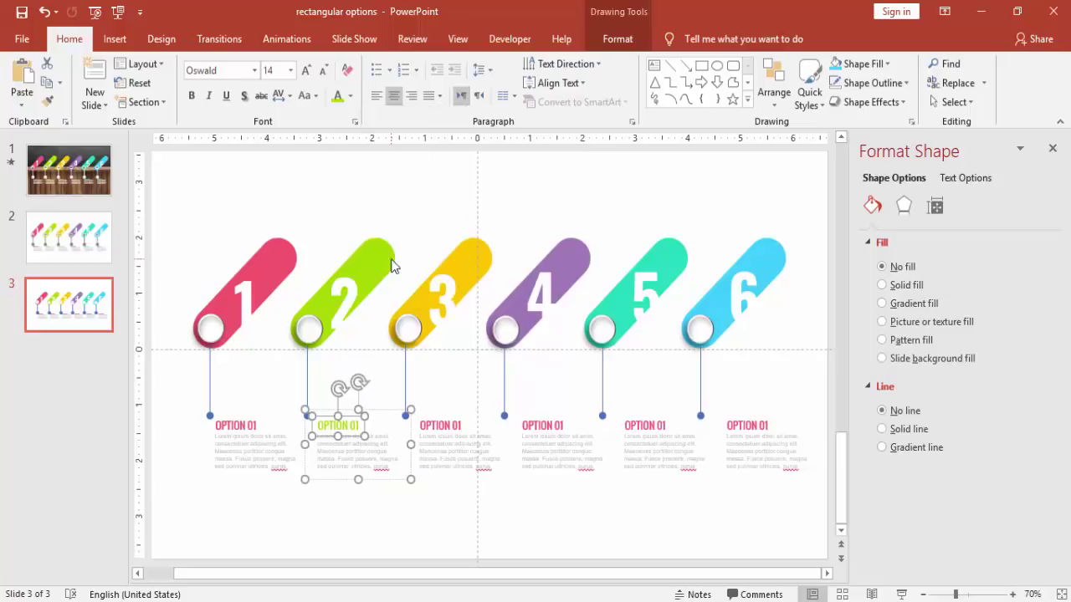
pyautogui.click(453, 423)
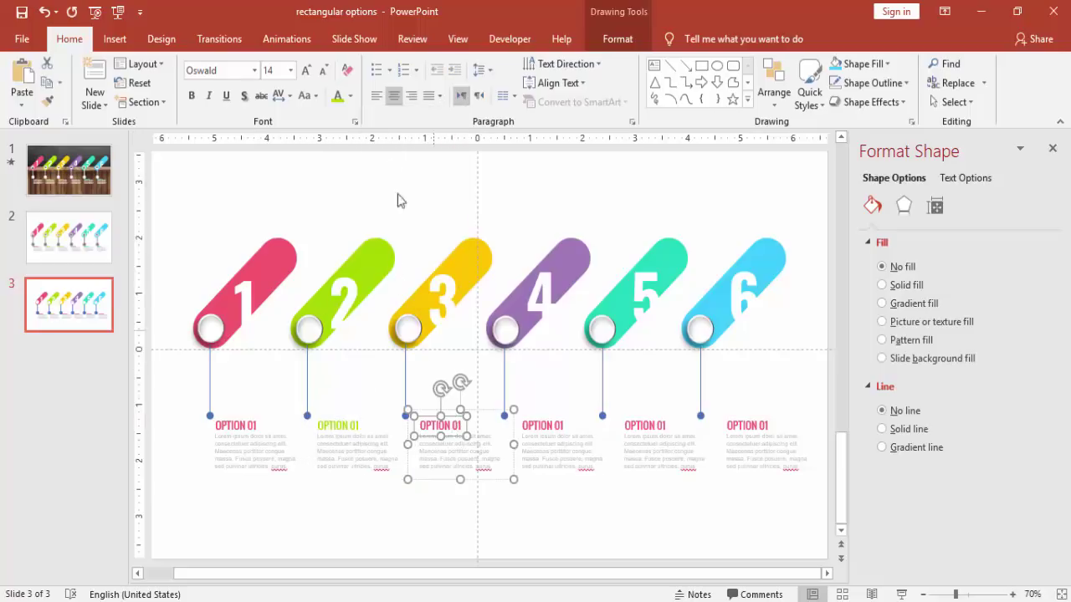
pyautogui.click(351, 97)
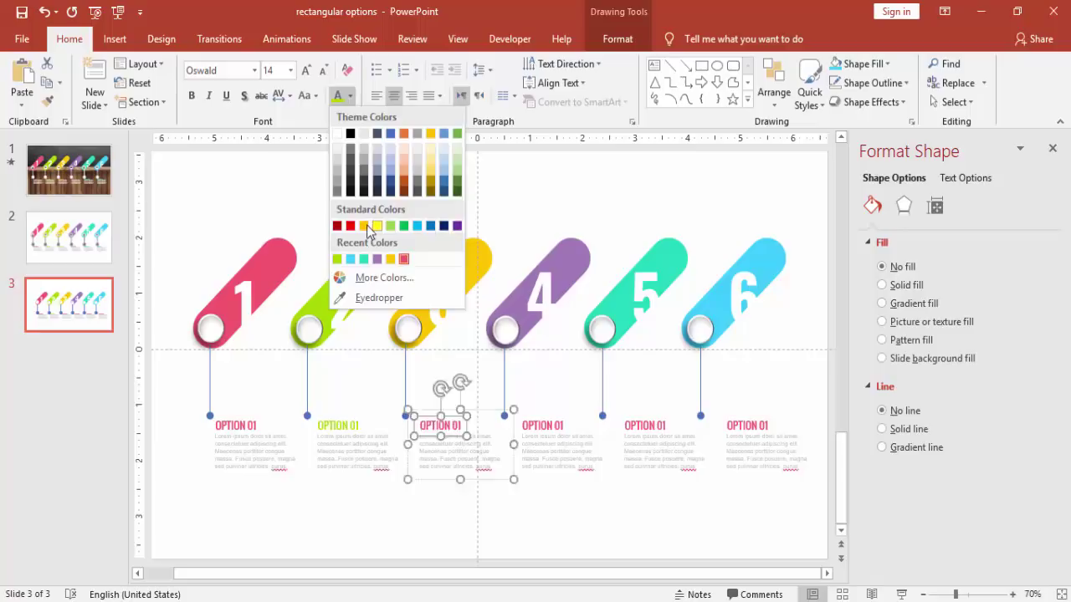
pyautogui.click(366, 236)
pyautogui.click(585, 484)
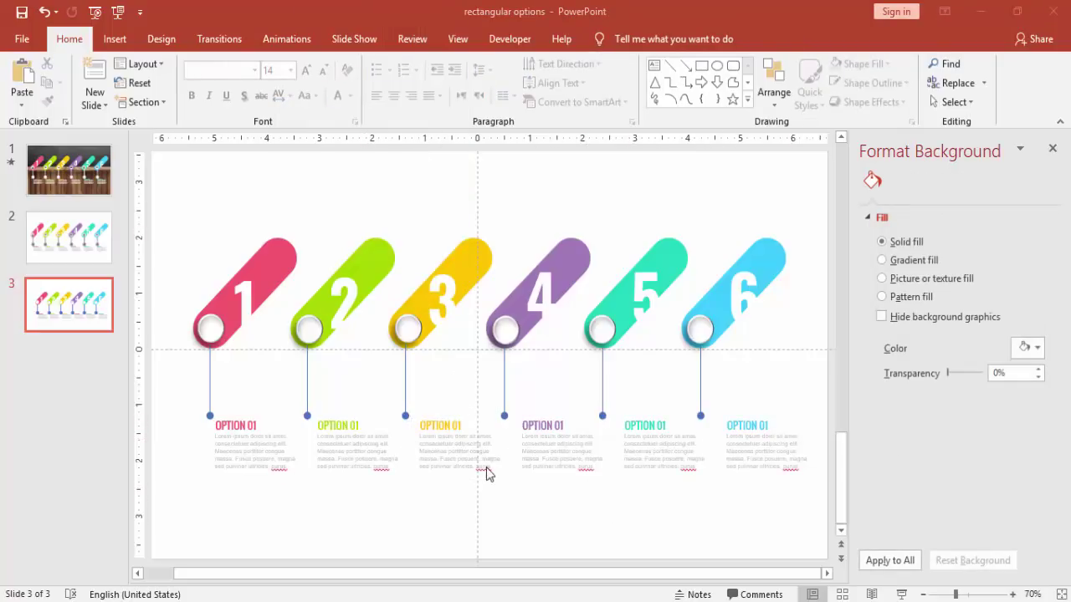
# Change the second title's text to 'OPTION 02'.
pyautogui.click(353, 422)
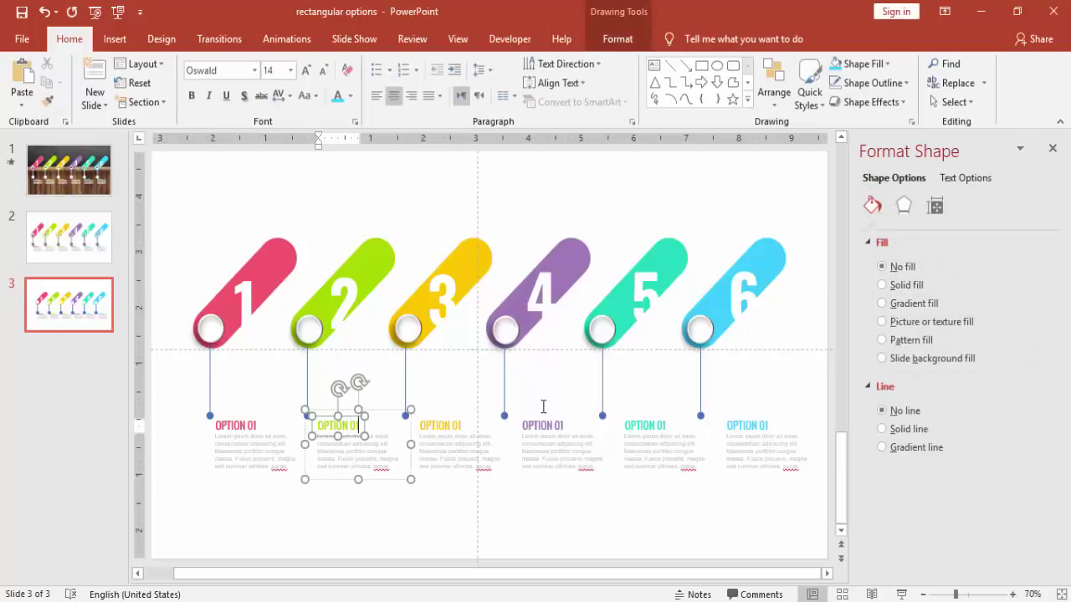
pyautogui.press('BackSpace')
pyautogui.write('2')
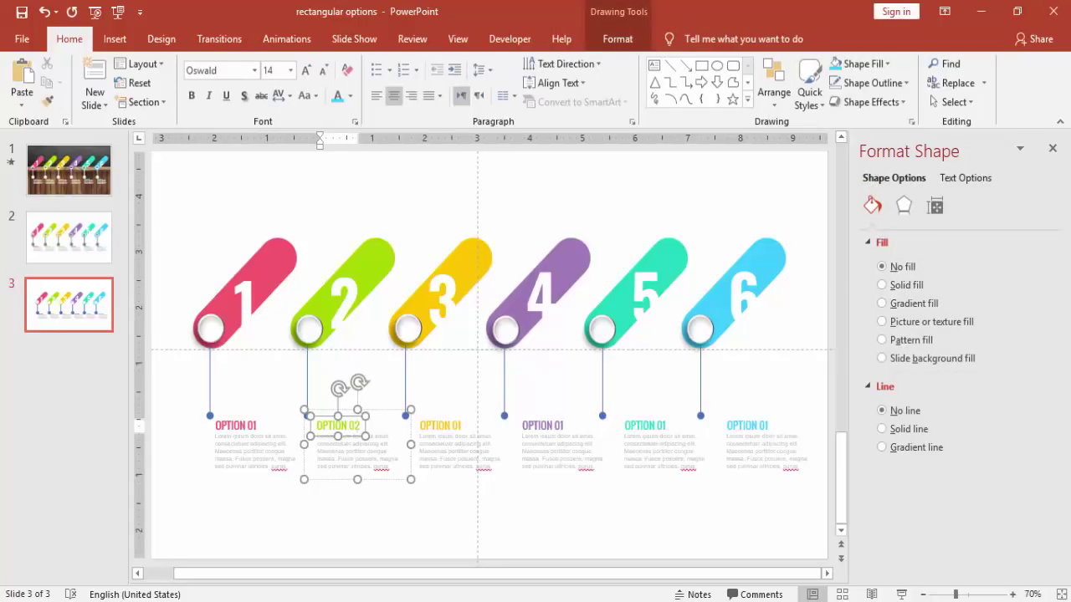
pyautogui.click(514, 493)
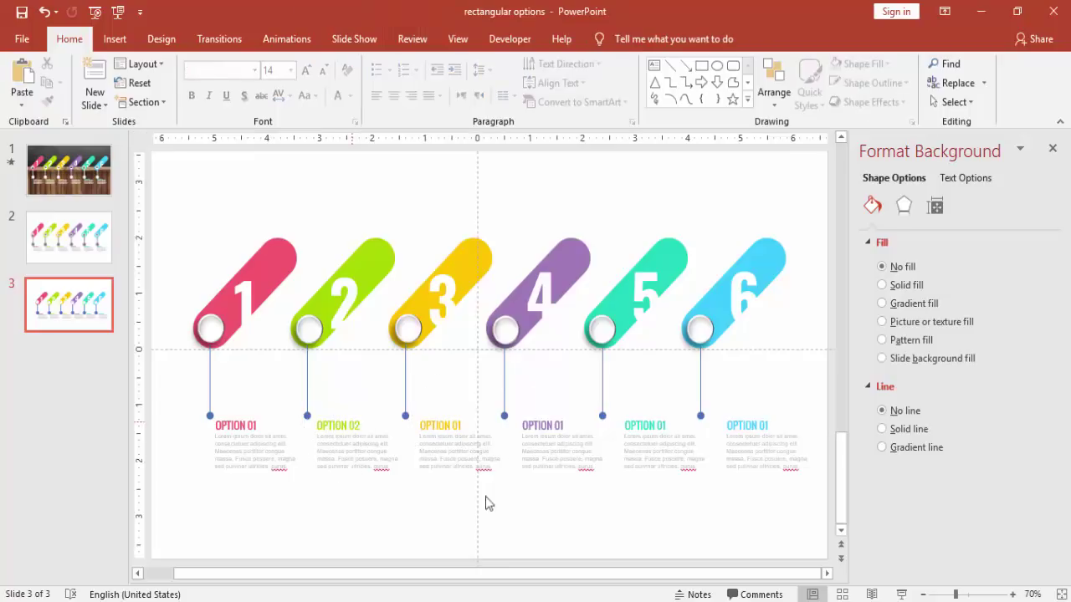
# Group all parts of the pink first pill into one object.
pyautogui.moveTo(176, 201)
pyautogui.mouseDown()
pyautogui.moveTo(256, 377)
pyautogui.moveTo(312, 395)
pyautogui.mouseUp()
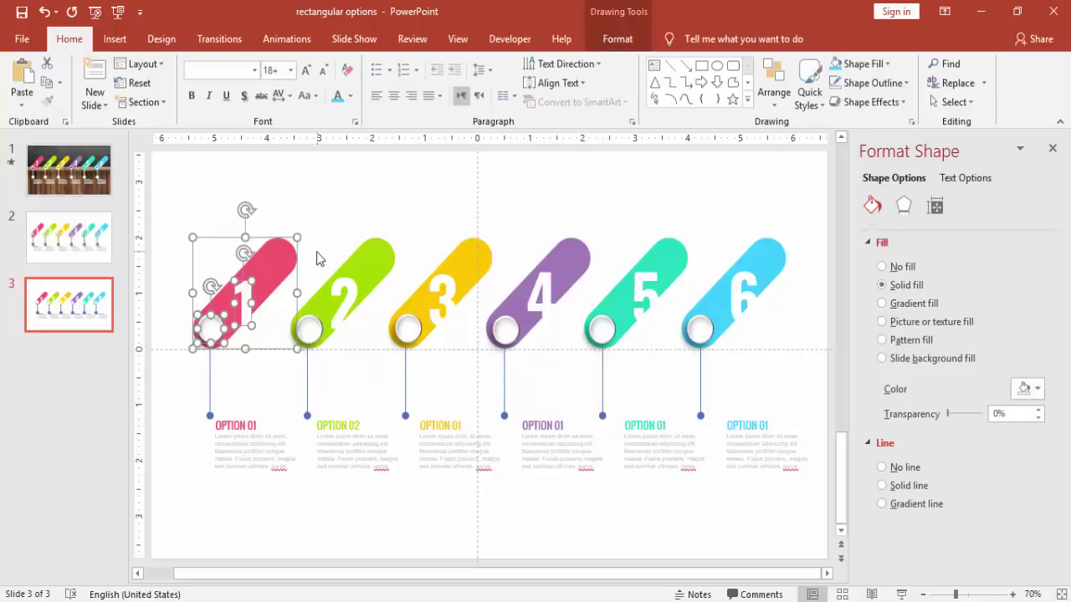
pyautogui.rightClick(272, 243)
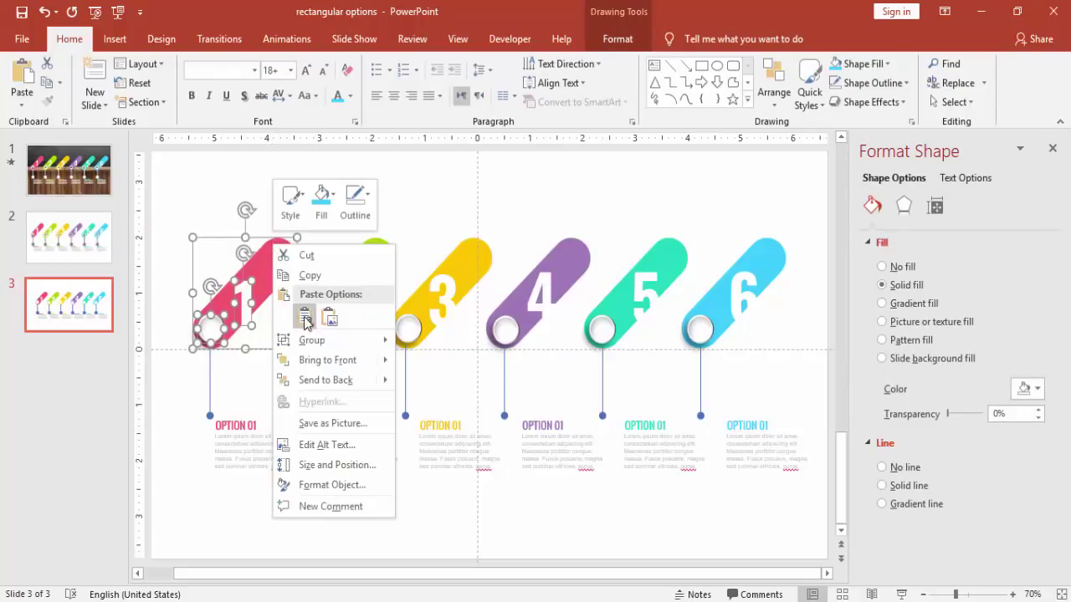
pyautogui.moveTo(318, 348)
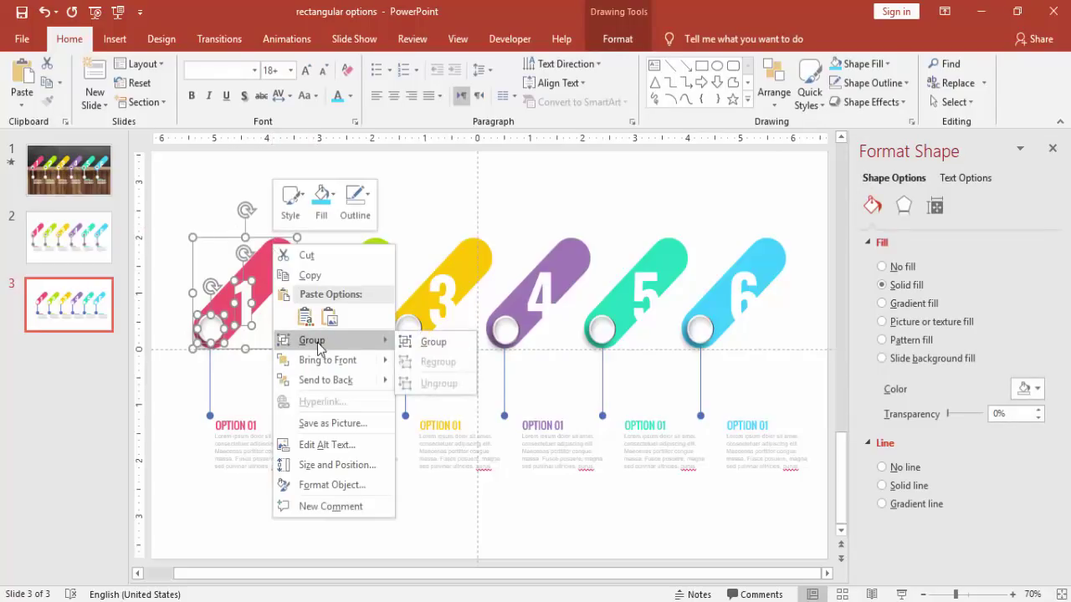
pyautogui.click(432, 342)
pyautogui.click(323, 263)
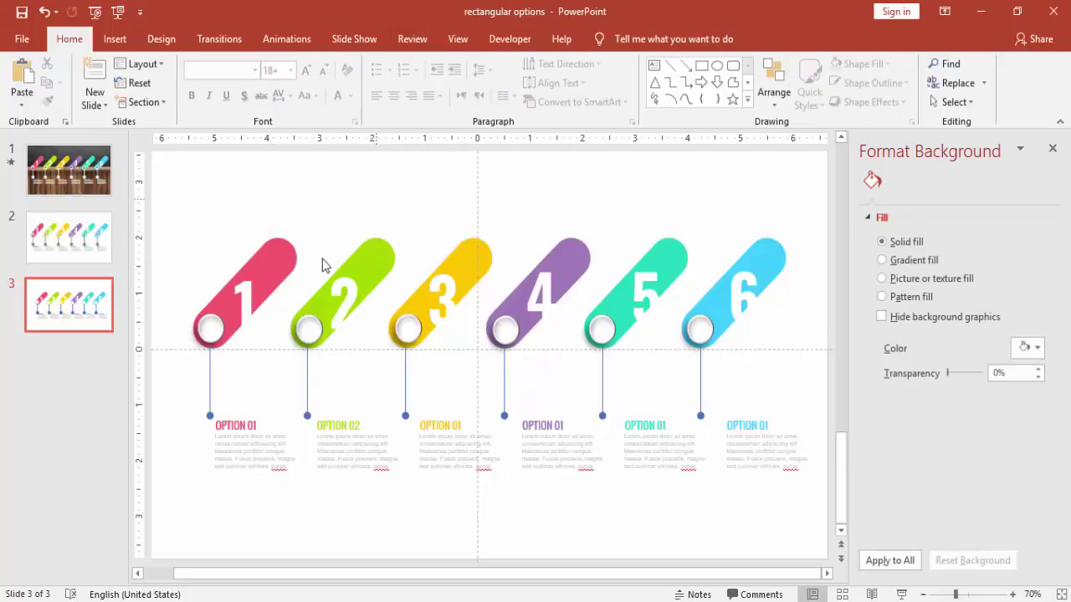
pyautogui.click(247, 333)
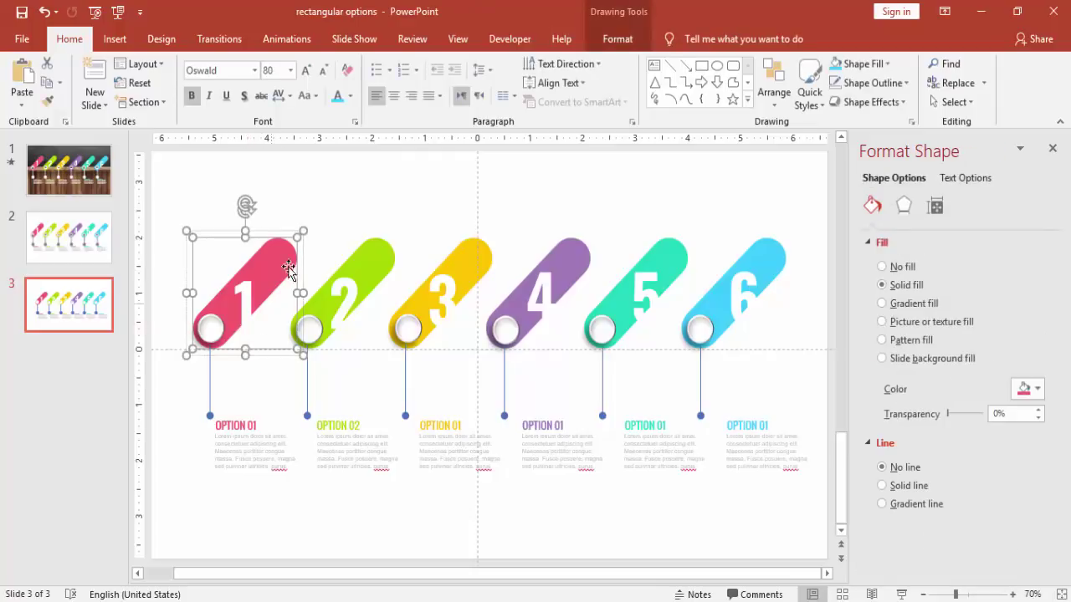
pyautogui.click(359, 215)
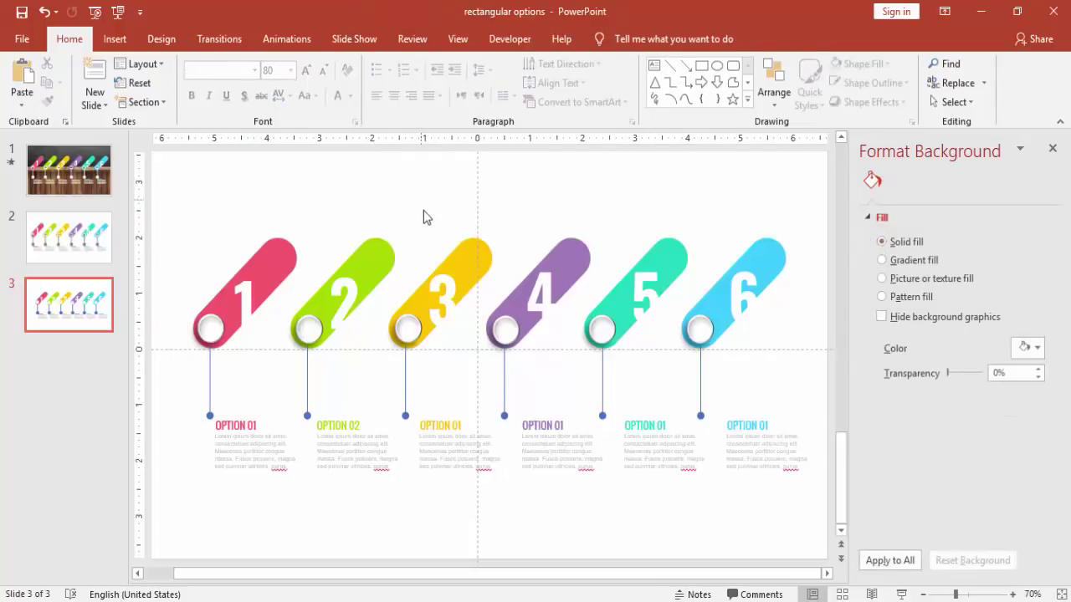
# Group the green second pill's and gold third pill's parts, each separately.
pyautogui.moveTo(422, 209); pyautogui.dragTo(268, 390)
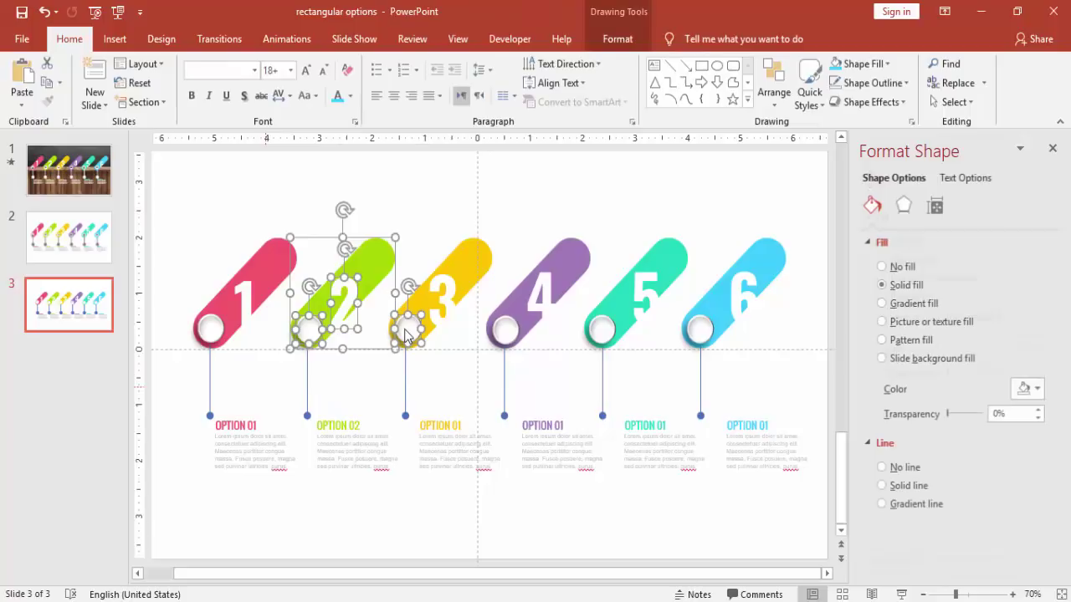
pyautogui.keyDown('shift'); pyautogui.click(410, 324); pyautogui.keyUp('shift')
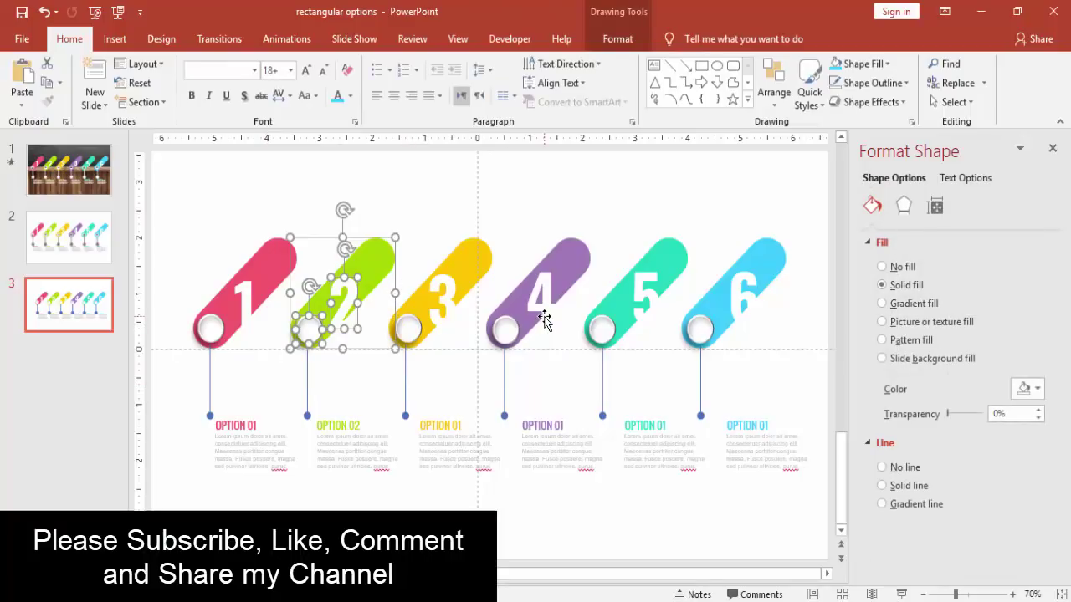
pyautogui.hotkey('ctrl', 'g')
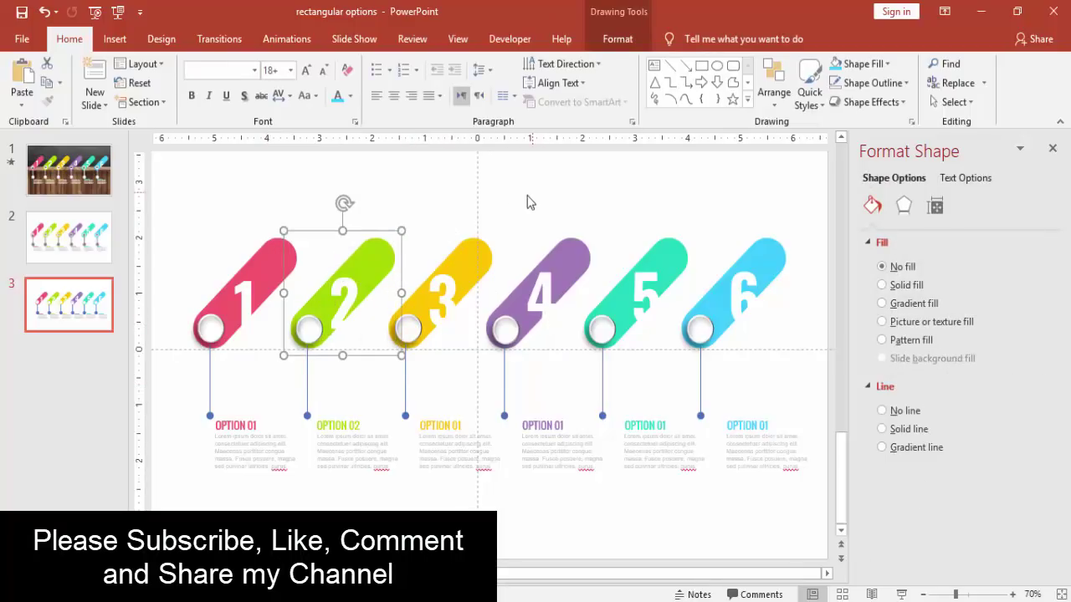
pyautogui.moveTo(518, 199); pyautogui.dragTo(376, 376)
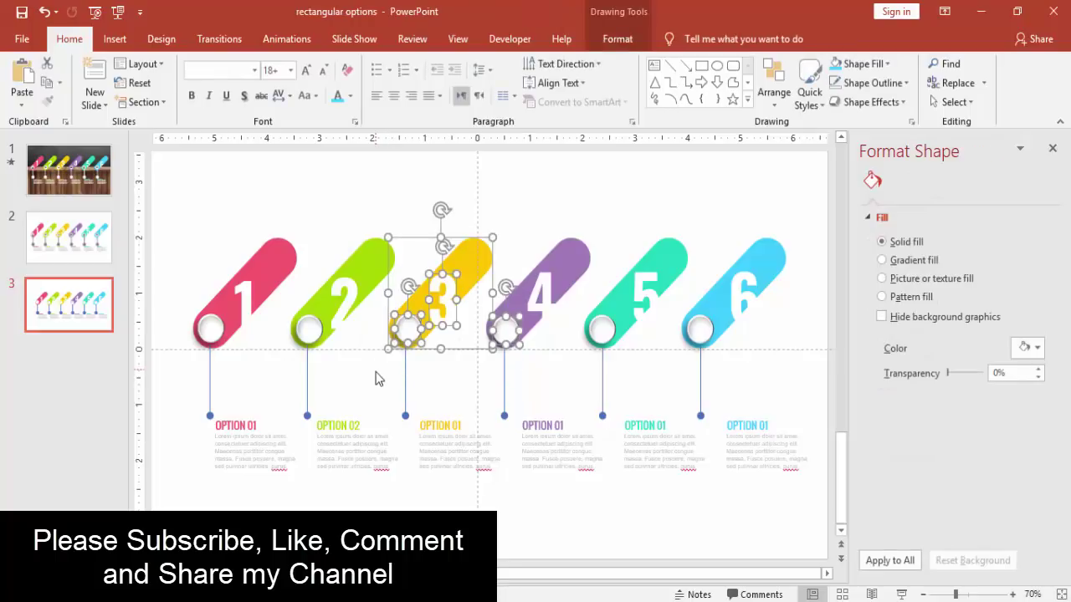
pyautogui.keyDown('shift'); pyautogui.click(505, 333); pyautogui.keyUp('shift')
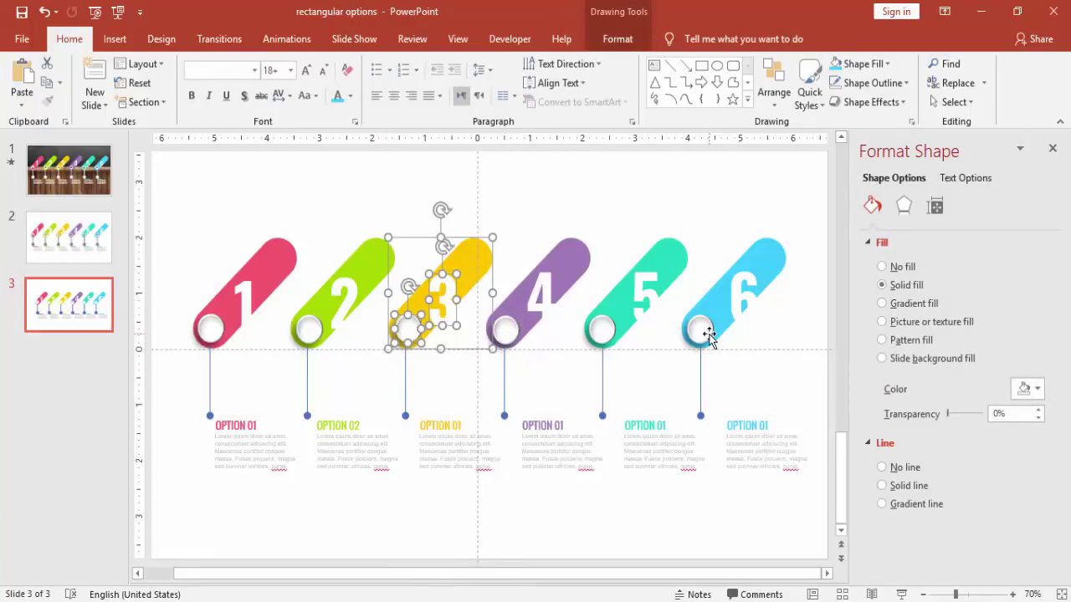
pyautogui.hotkey('ctrl', 'g')
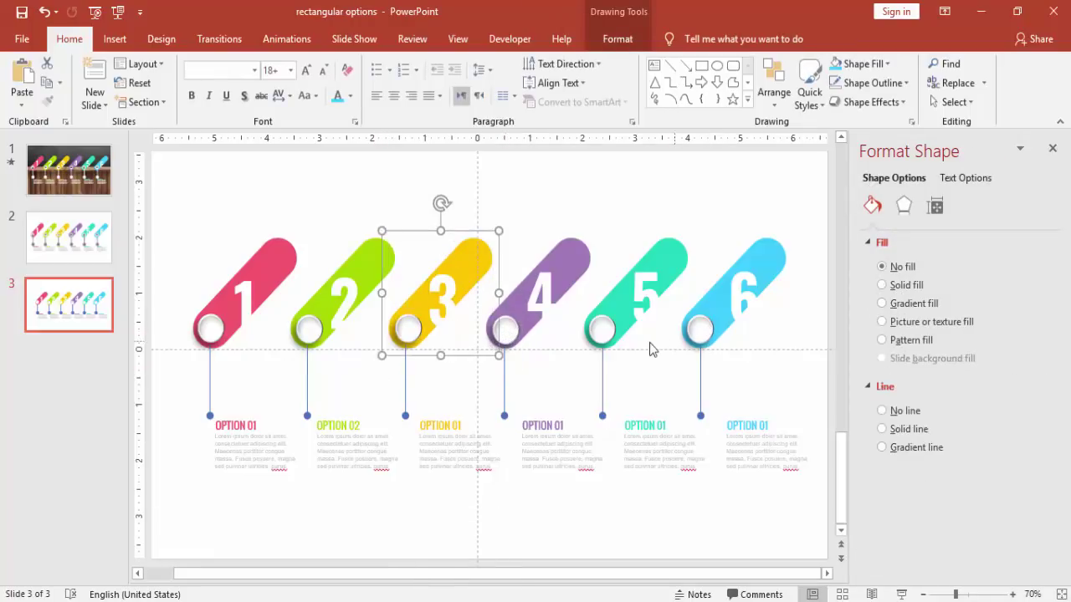
pyautogui.click(617, 186)
# Group the purple fourth, teal fifth and blue sixth pills' parts, each separately.
pyautogui.moveTo(597, 186); pyautogui.dragTo(440, 406)
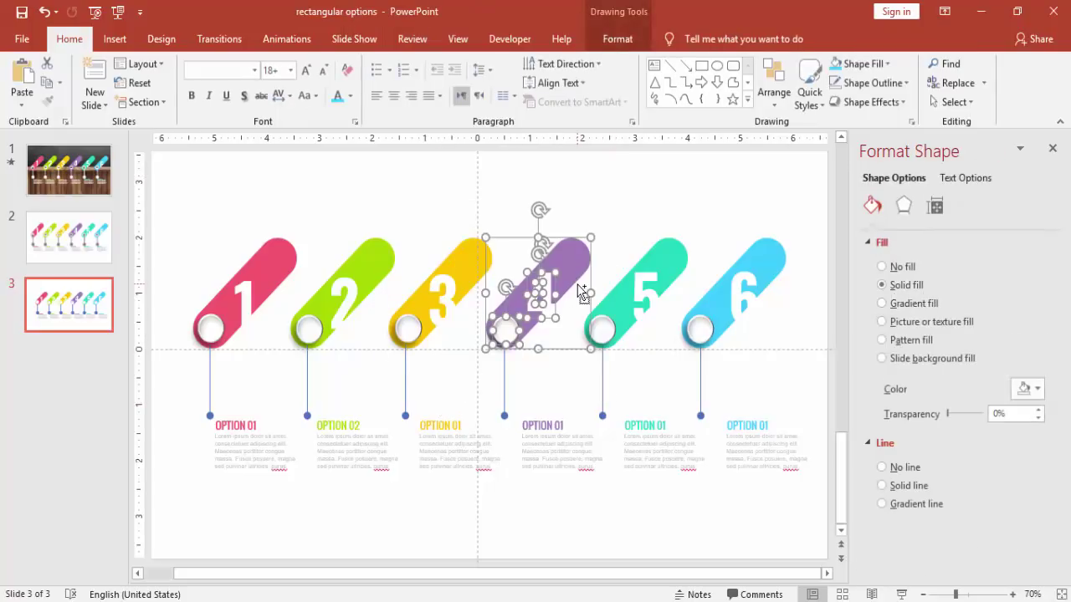
pyautogui.hotkey('ctrl', 'g')
pyautogui.moveTo(701, 216); pyautogui.dragTo(557, 394)
pyautogui.hotkey('ctrl', 'g')
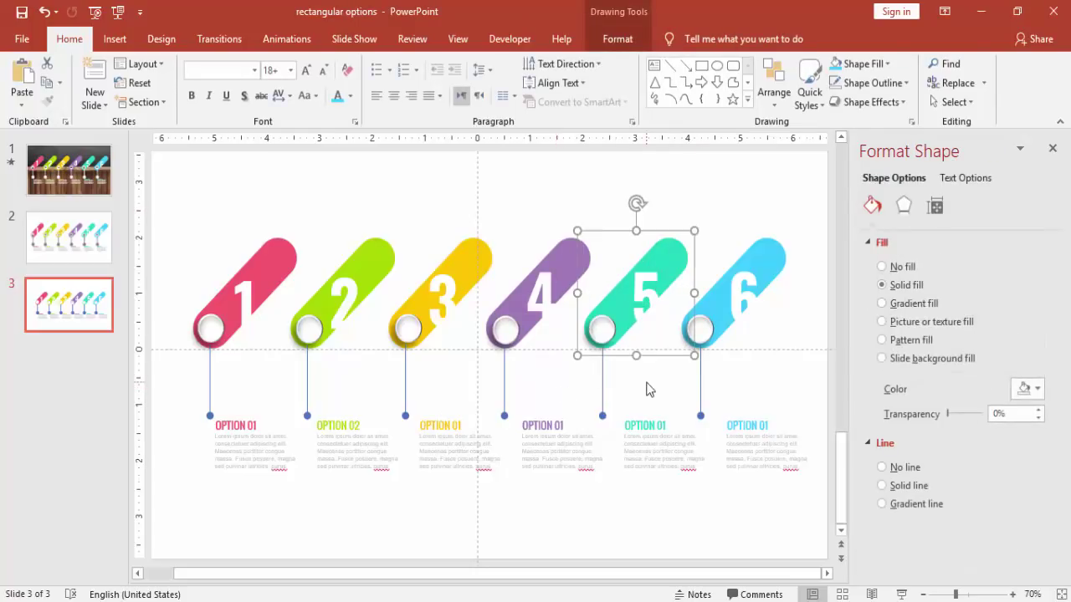
pyautogui.click(802, 213)
pyautogui.moveTo(802, 207)
pyautogui.mouseDown()
pyautogui.moveTo(681, 392)
pyautogui.moveTo(659, 394)
pyautogui.mouseUp()
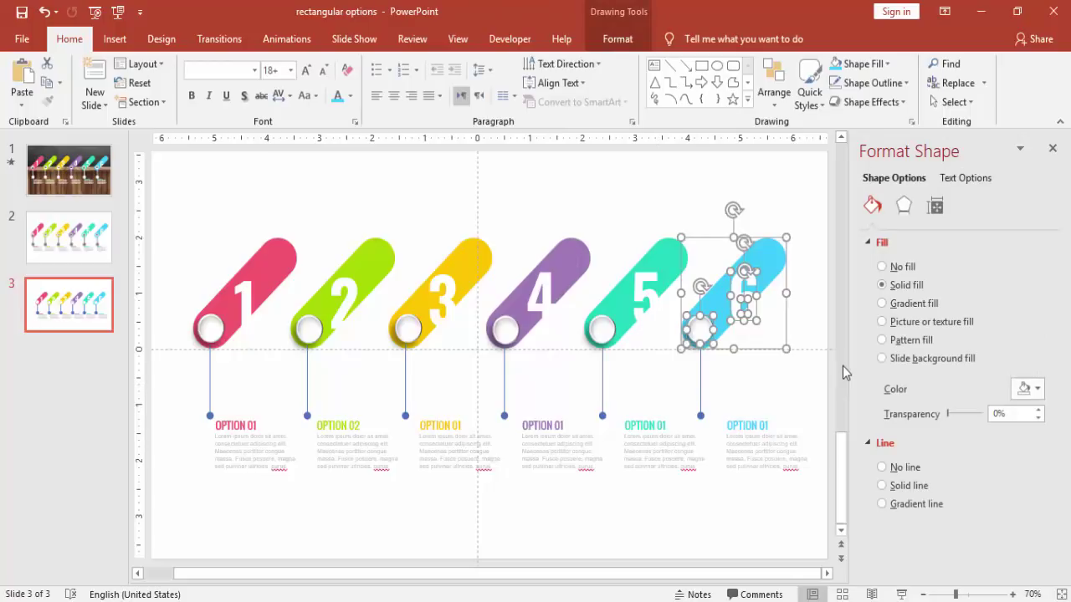
pyautogui.hotkey('ctrl', 'g')
pyautogui.click(780, 378)
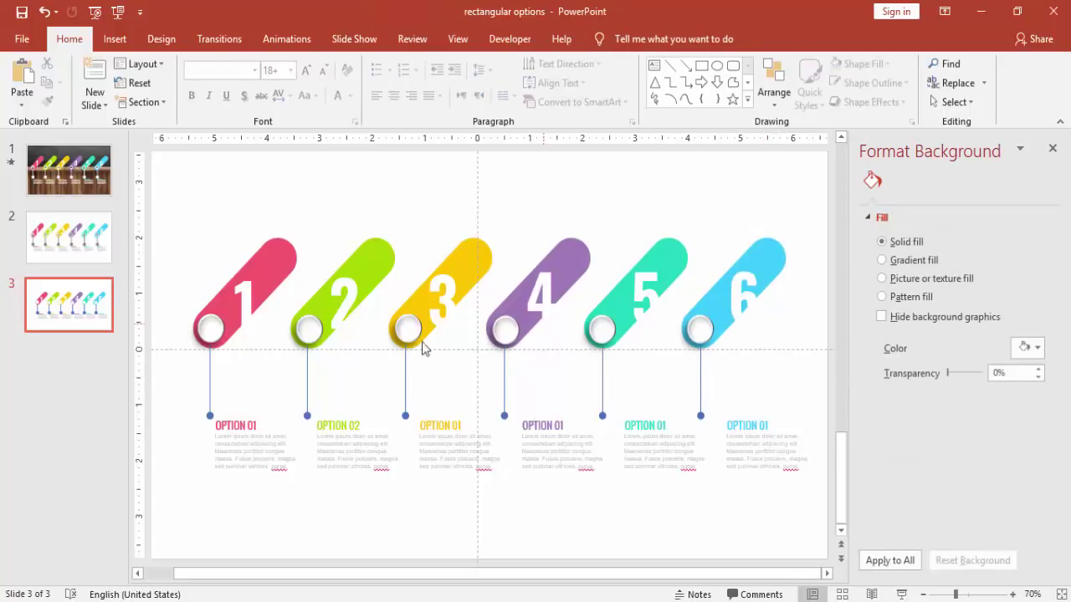
# Close the background pane and give the pink 1 pill a Fly In from the right.
pyautogui.click(1051, 151)
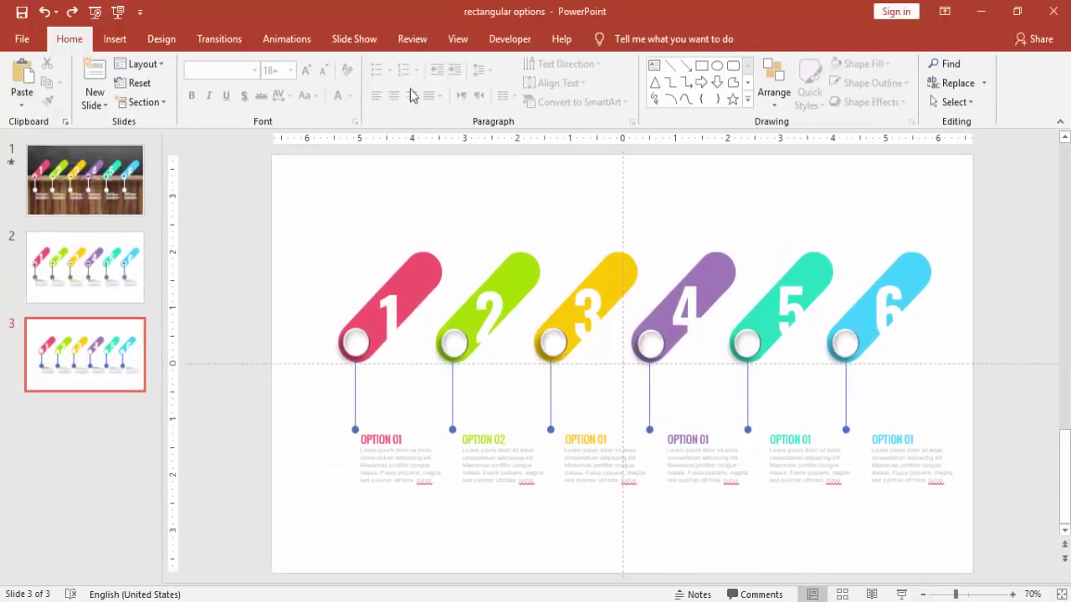
pyautogui.click(304, 41)
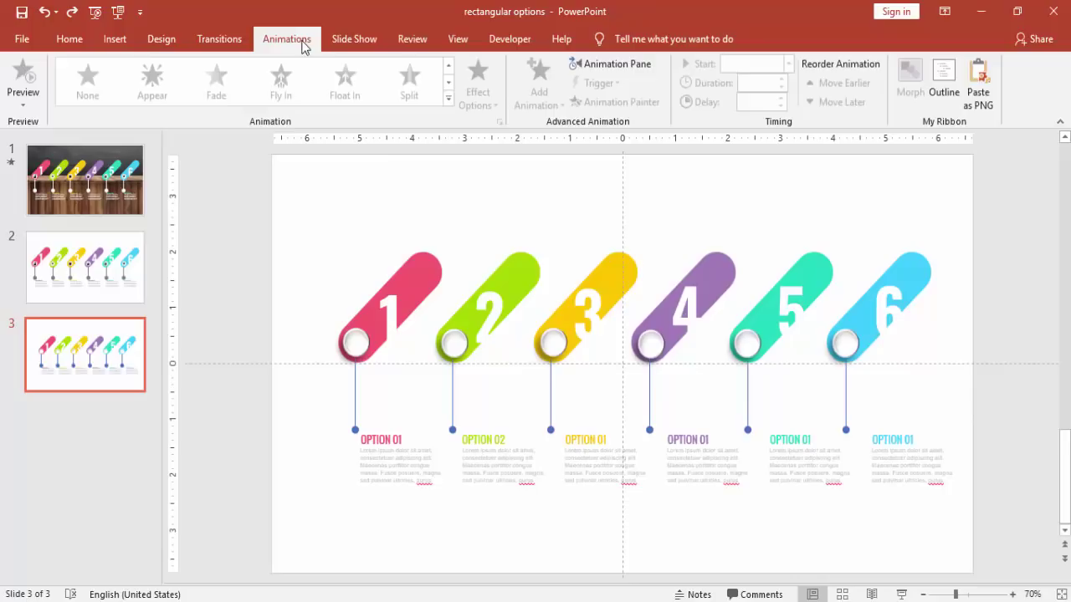
pyautogui.click(610, 64)
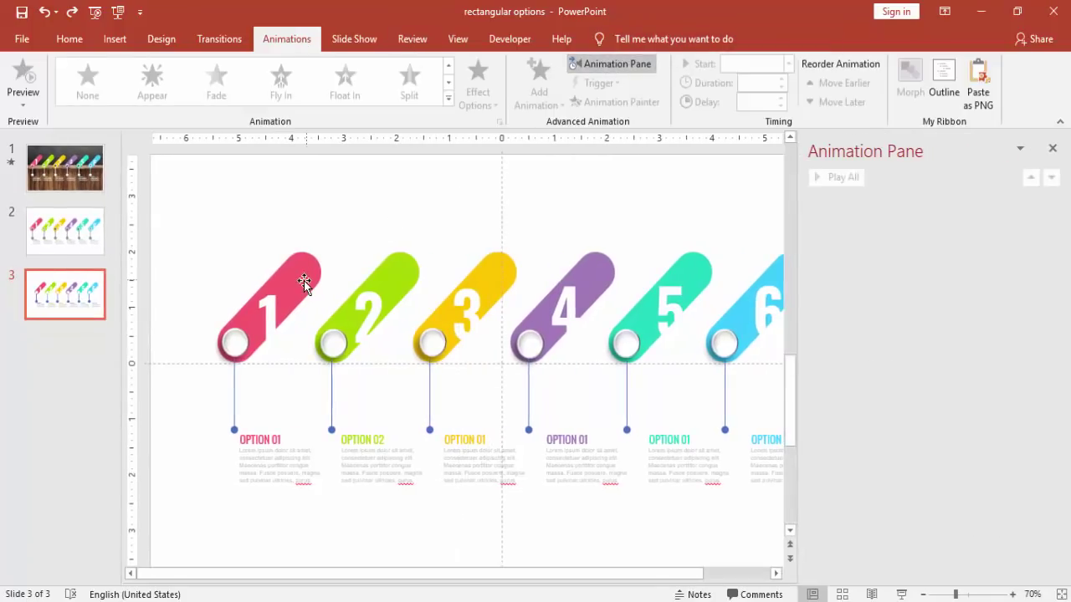
pyautogui.click(304, 277)
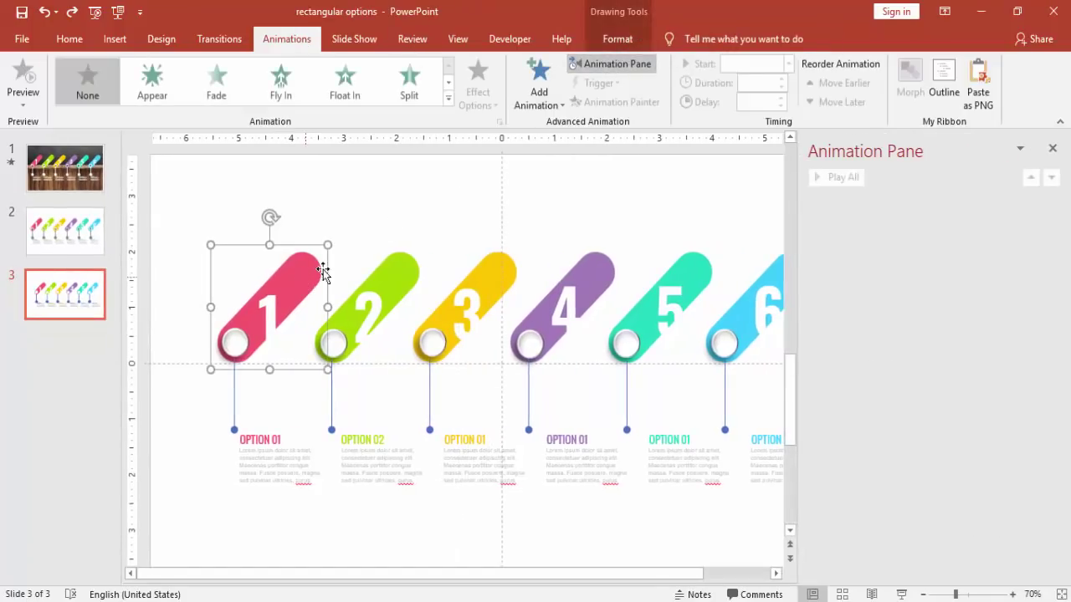
pyautogui.click(539, 96)
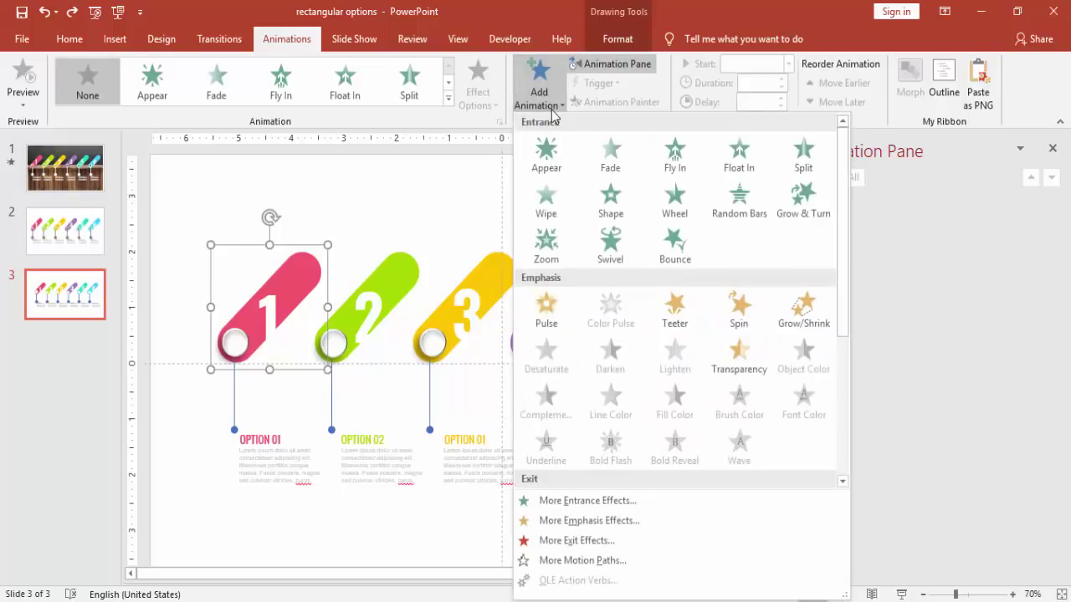
pyautogui.click(680, 159)
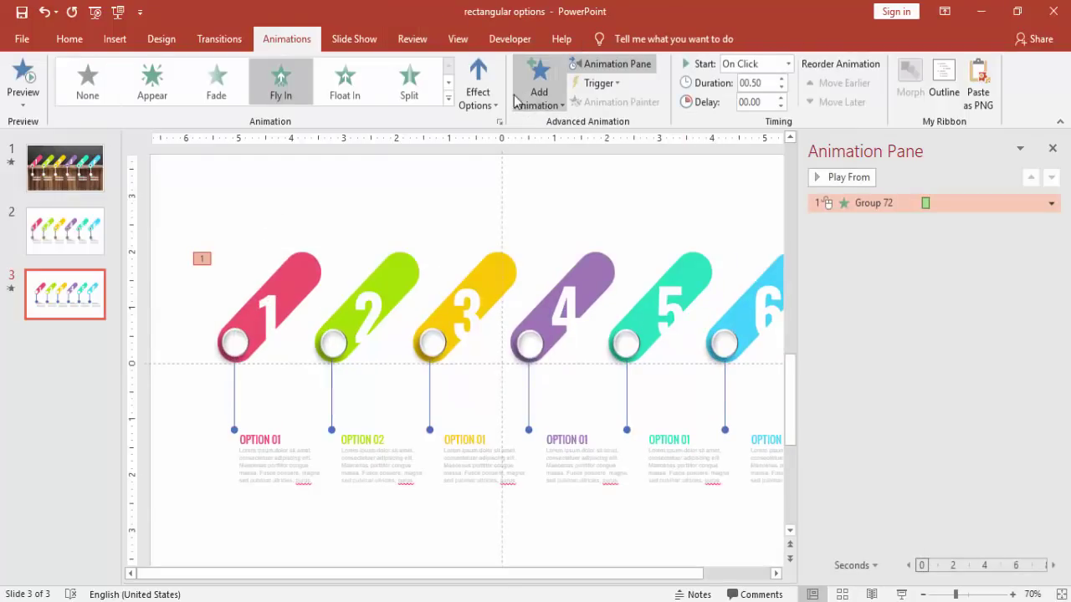
pyautogui.click(490, 98)
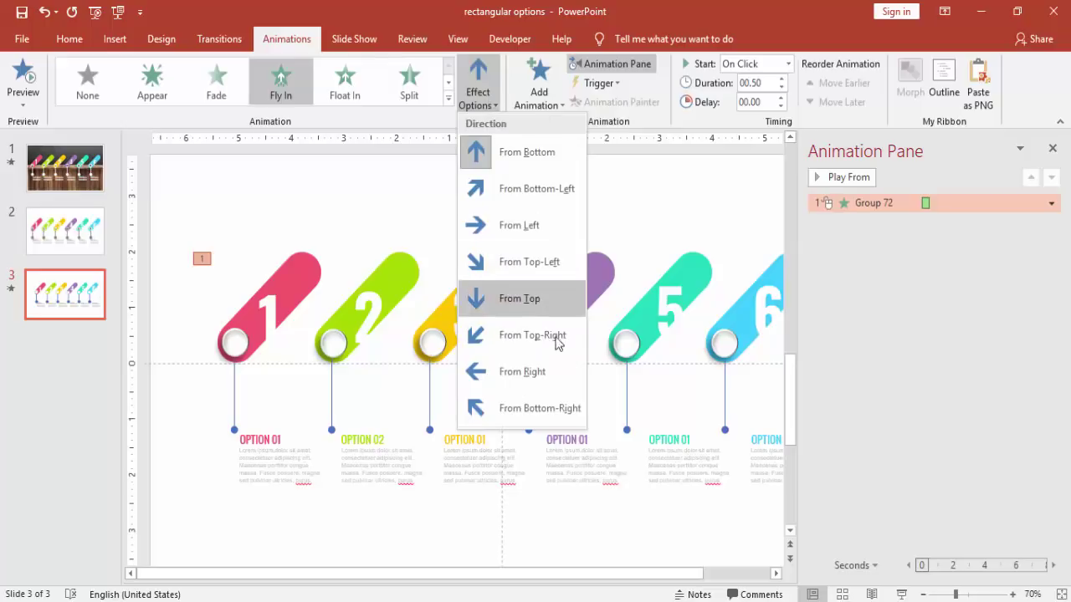
pyautogui.click(559, 374)
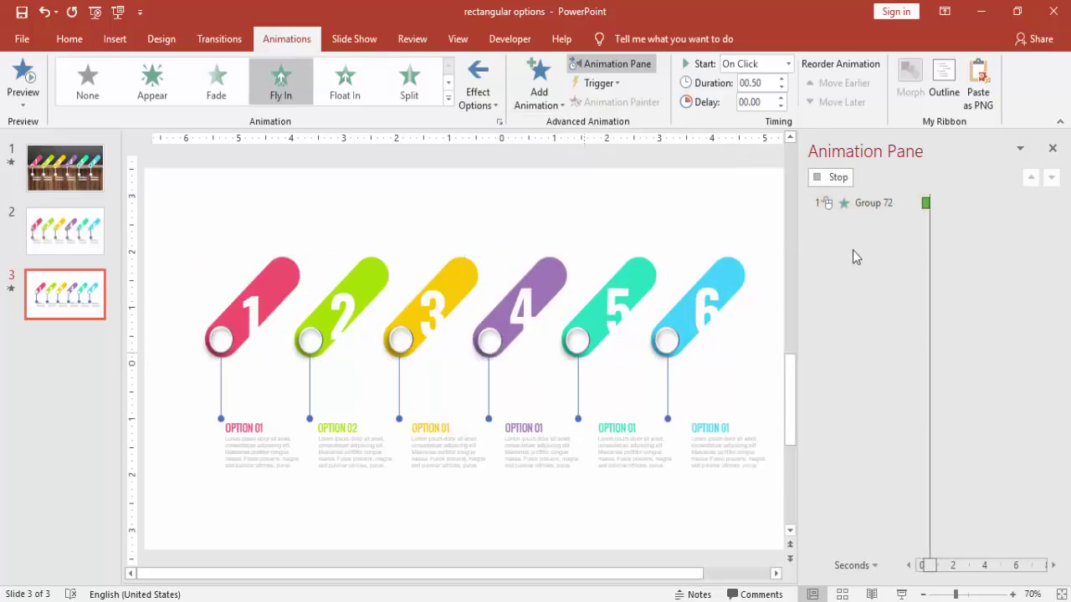
# Set the fly-in duration to 1 second with a 0.52 s bounce end.
pyautogui.doubleClick(858, 205)
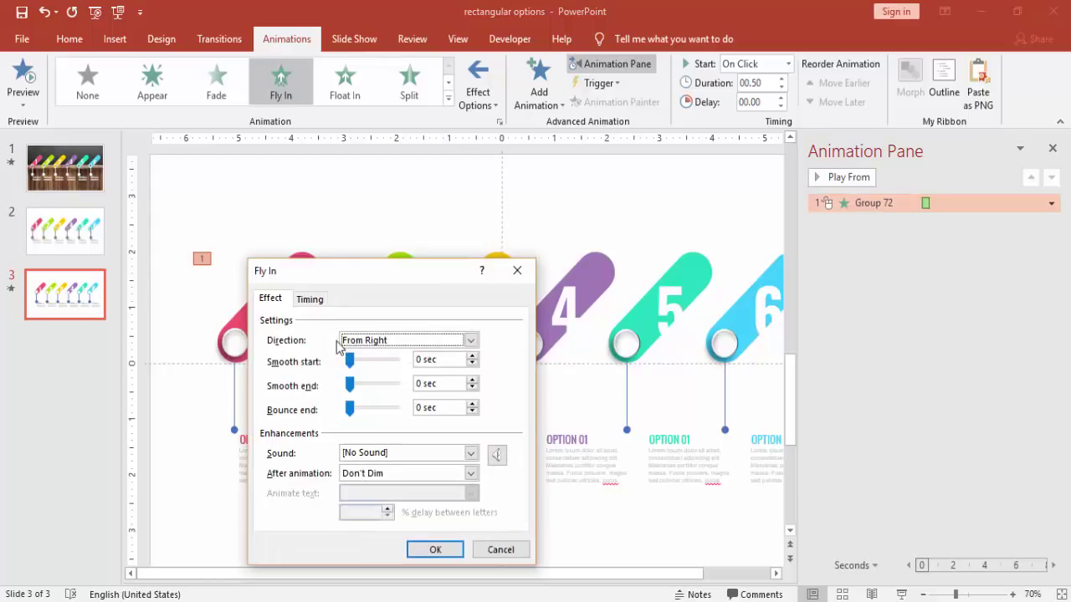
pyautogui.click(319, 299)
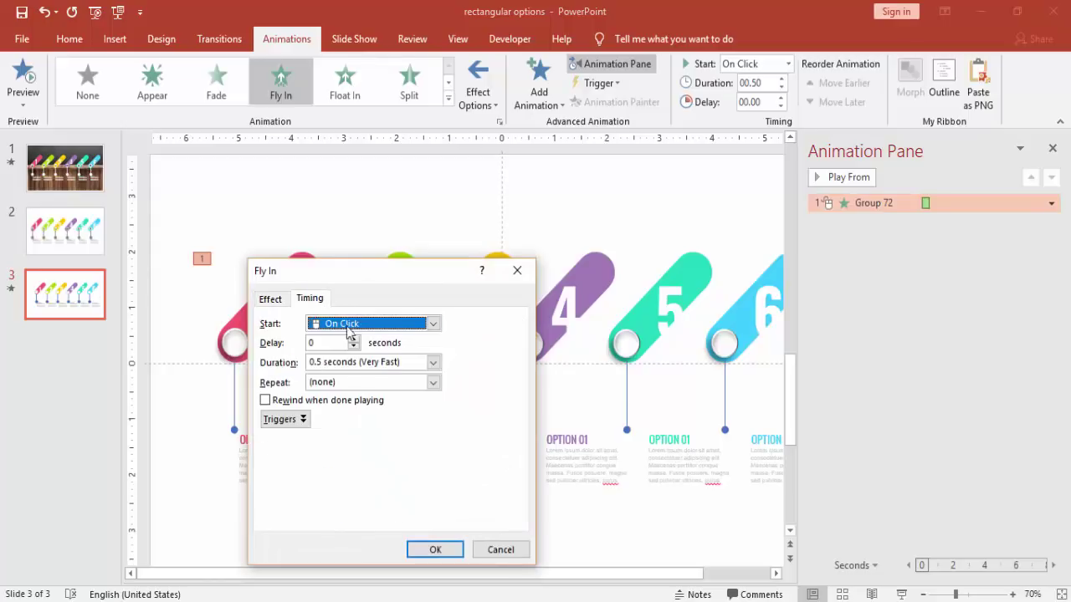
pyautogui.click(433, 363)
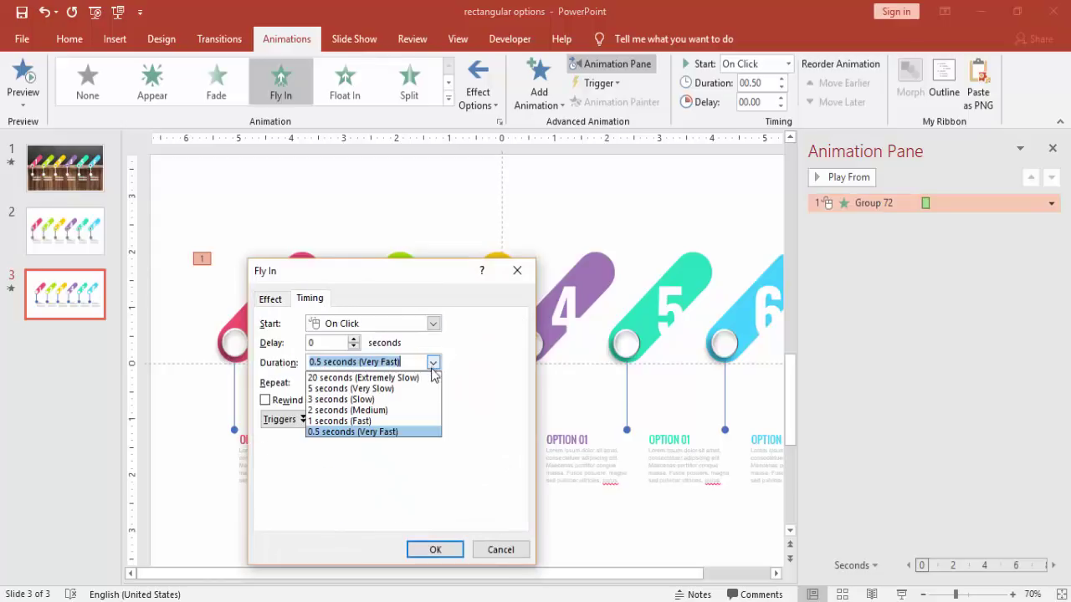
pyautogui.click(393, 421)
pyautogui.click(266, 299)
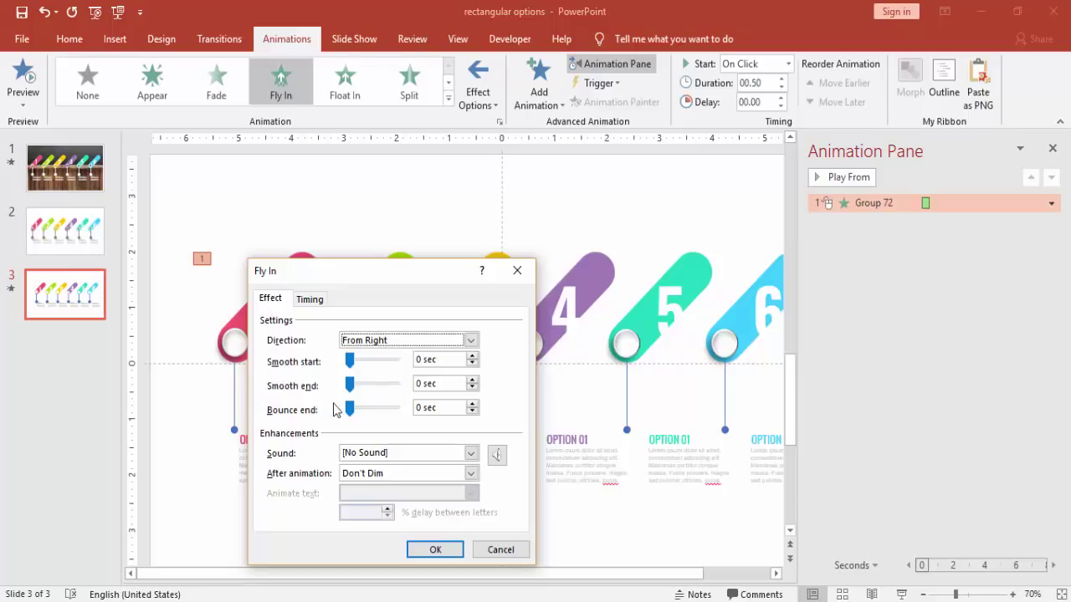
pyautogui.moveTo(350, 408); pyautogui.dragTo(377, 416)
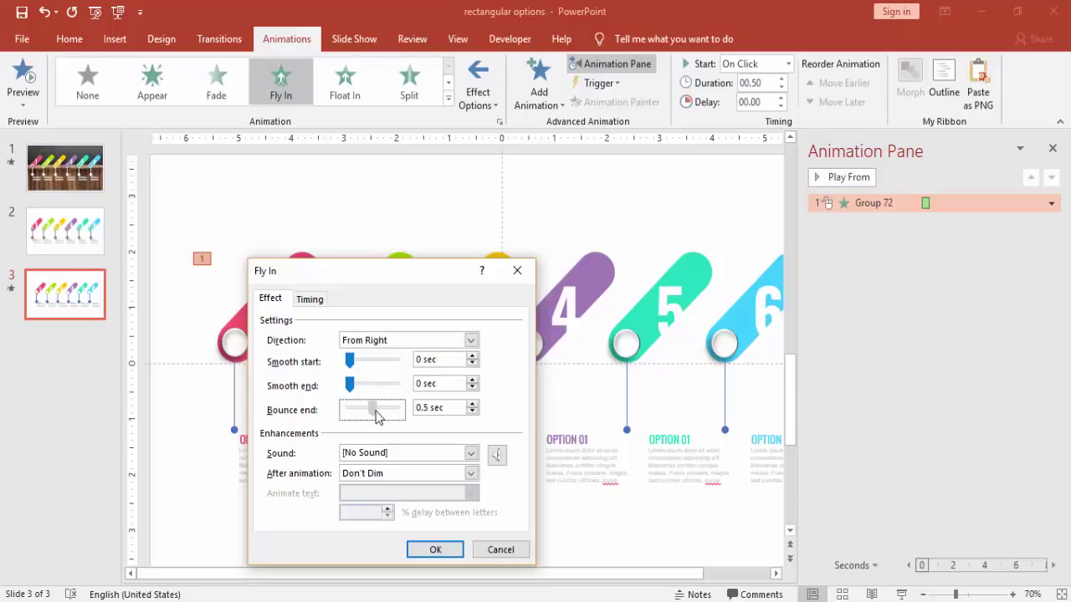
pyautogui.click(443, 549)
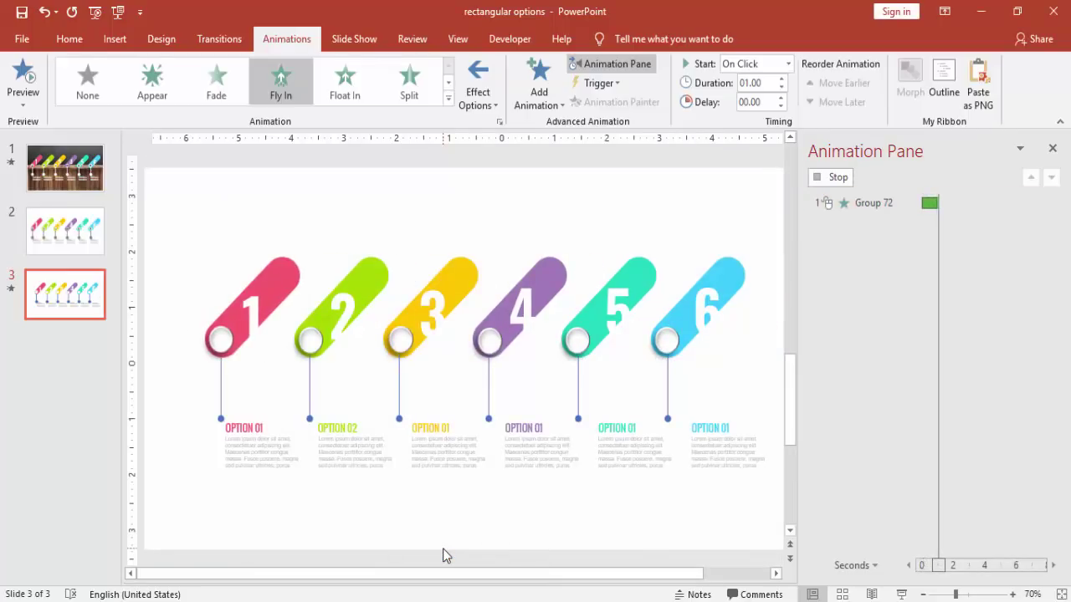
# Give the connector line under pill 1 a Wipe entrance from the top.
pyautogui.click(235, 383)
pyautogui.click(449, 98)
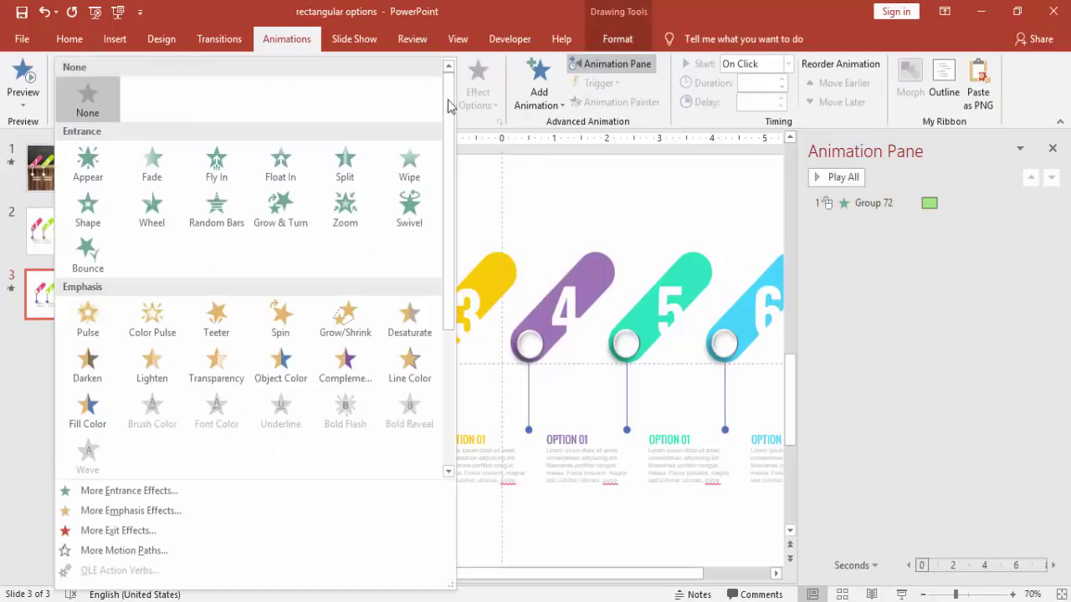
pyautogui.click(427, 155)
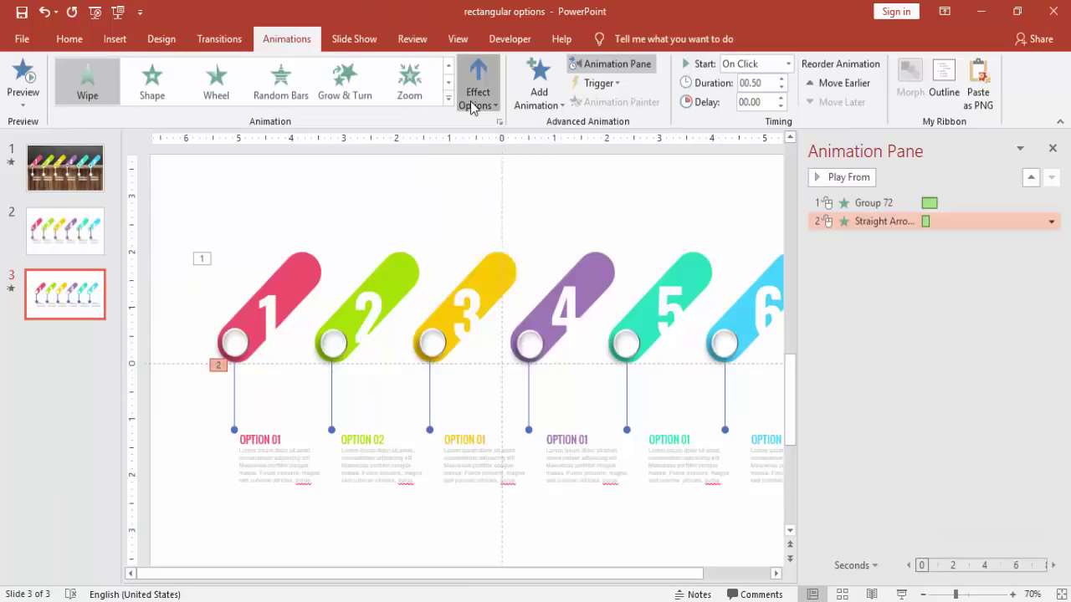
pyautogui.click(473, 107)
pyautogui.click(513, 246)
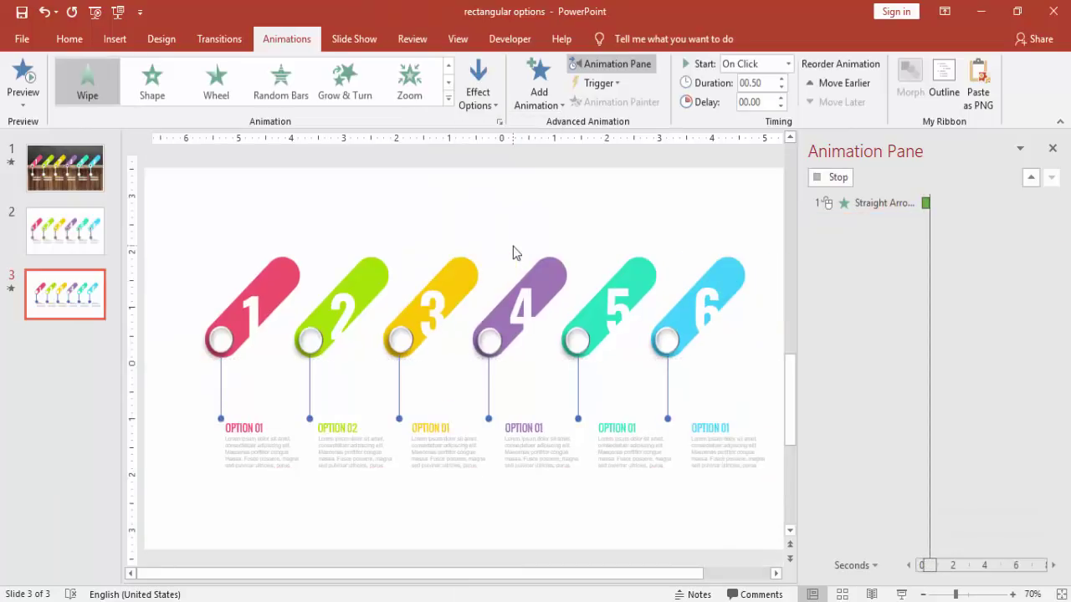
# Give the OPTION 01 text group a Wipe entrance from the top.
pyautogui.click(260, 435)
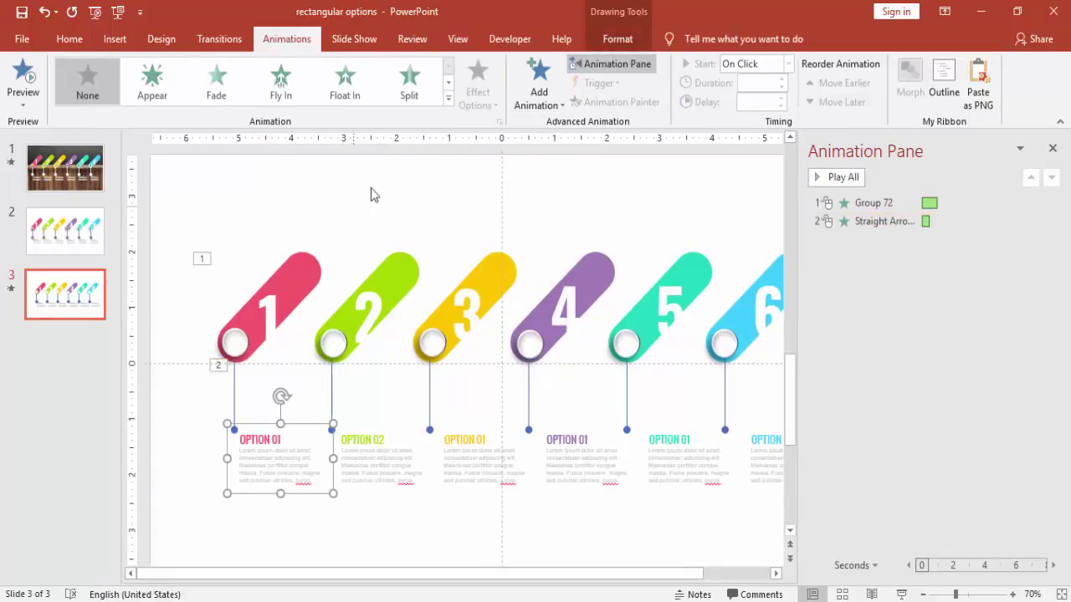
pyautogui.click(448, 98)
pyautogui.click(412, 158)
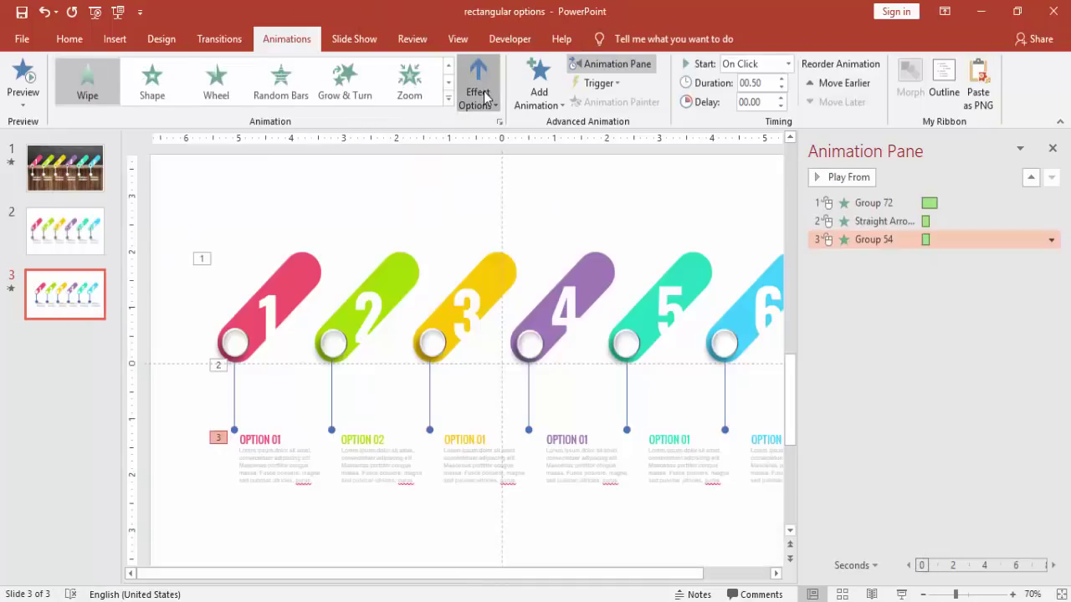
pyautogui.click(475, 98)
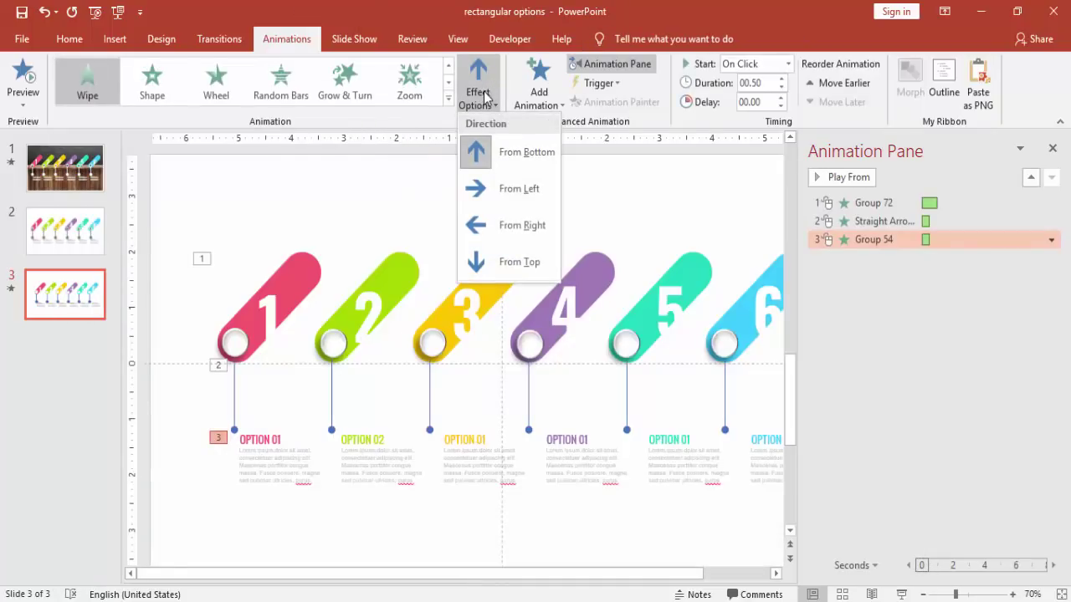
pyautogui.click(486, 259)
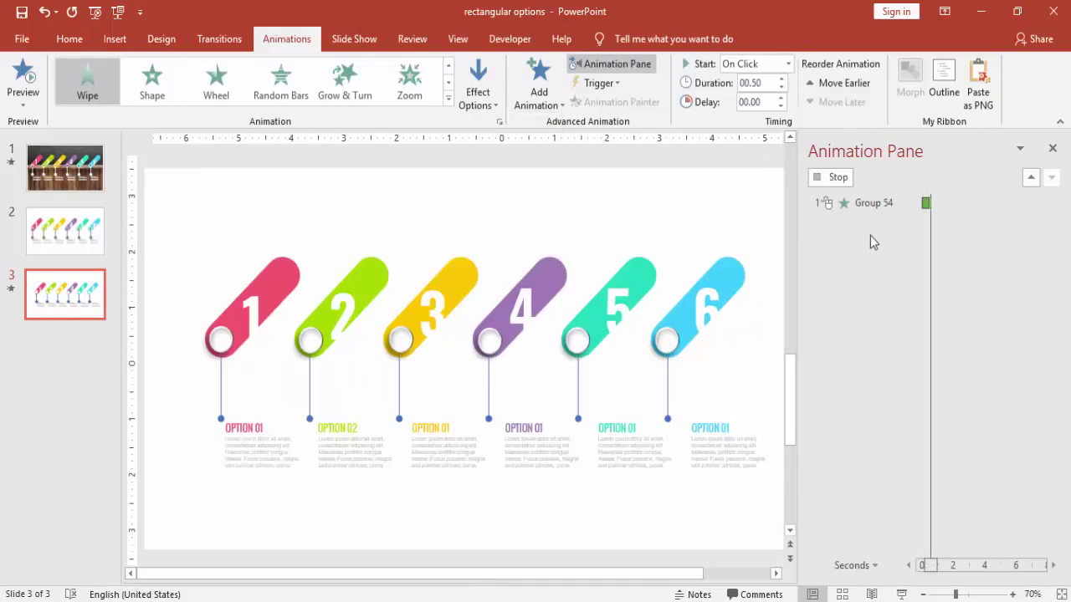
# Set both the line and text animations to start After Previous, then preview the slide show.
pyautogui.keyDown('shift'); pyautogui.click(858, 221); pyautogui.keyUp('shift')
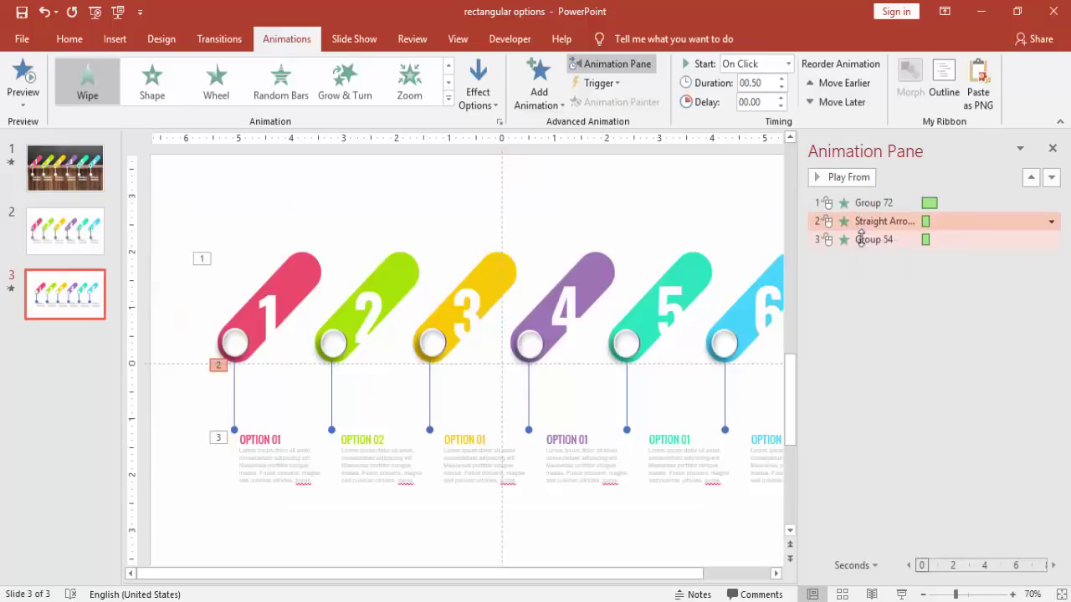
pyautogui.click(788, 64)
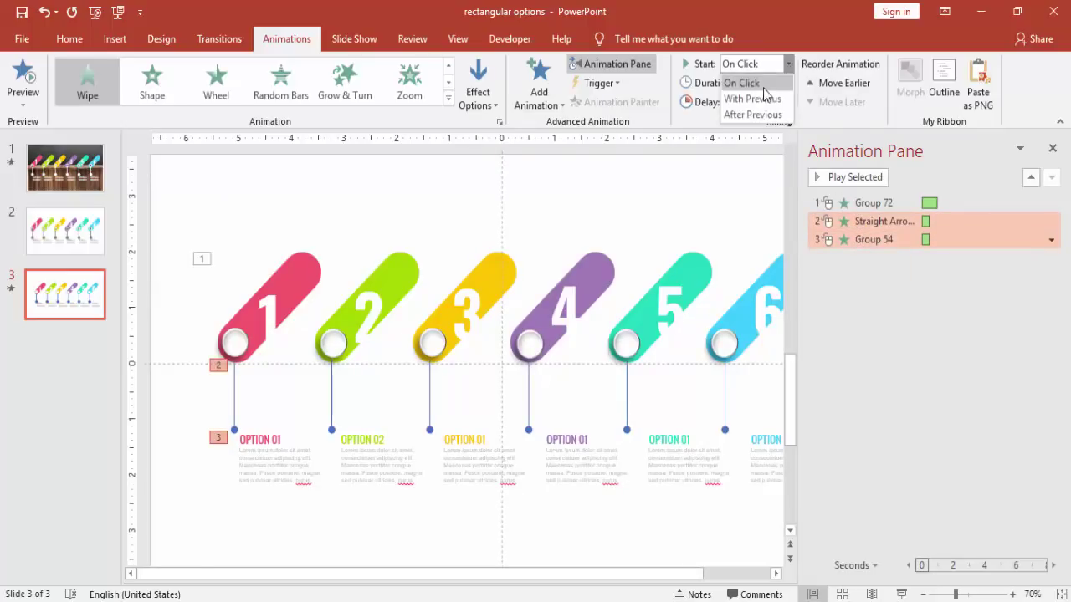
pyautogui.click(753, 115)
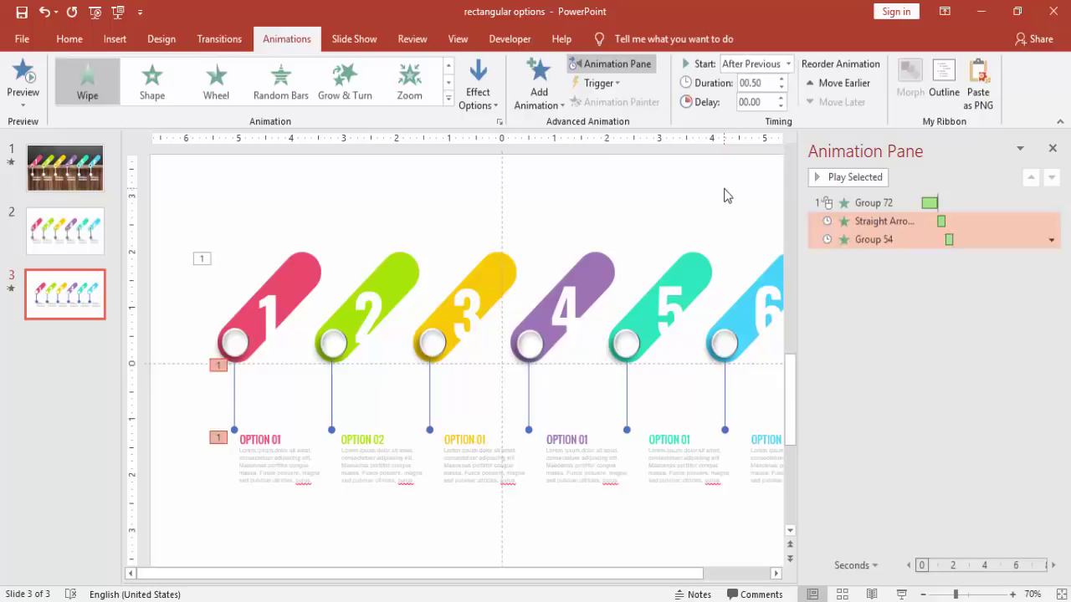
pyautogui.click(726, 194)
pyautogui.click(858, 221)
pyautogui.click(858, 239)
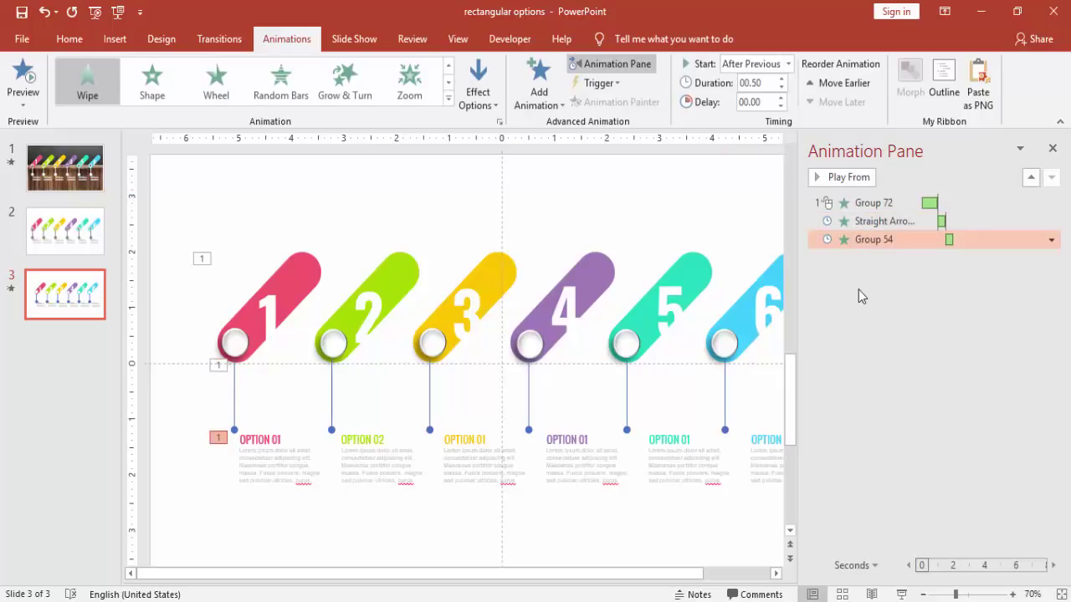
pyautogui.click(900, 594)
# Copy pill 1's fly-in, line wipe and text wipe onto pill 2, its line and the OPTION 02 text with Animation Painter.
pyautogui.click(283, 263)
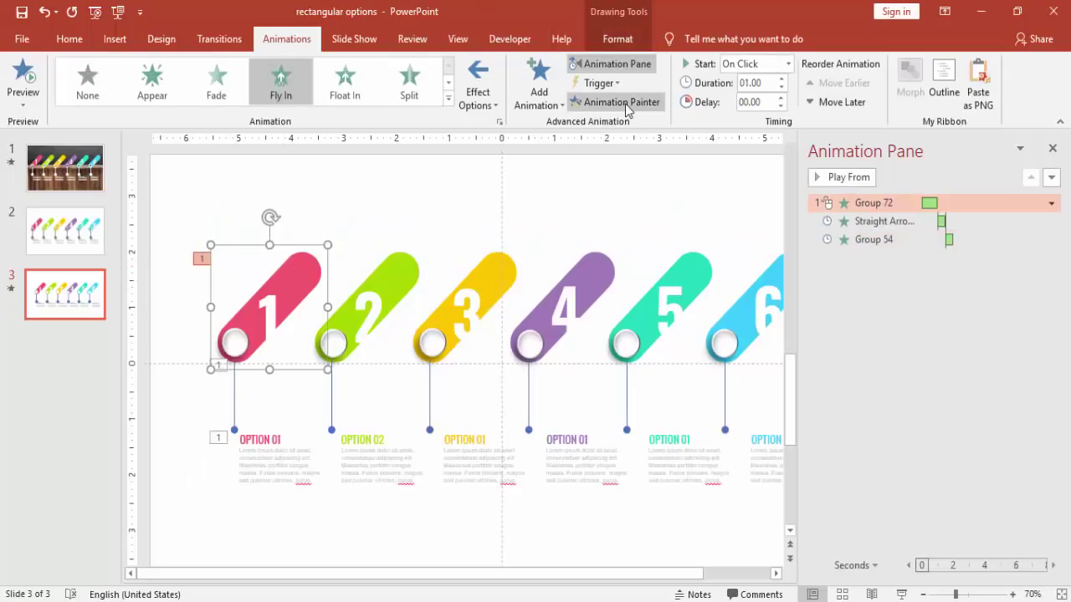
pyautogui.click(626, 102)
pyautogui.click(407, 283)
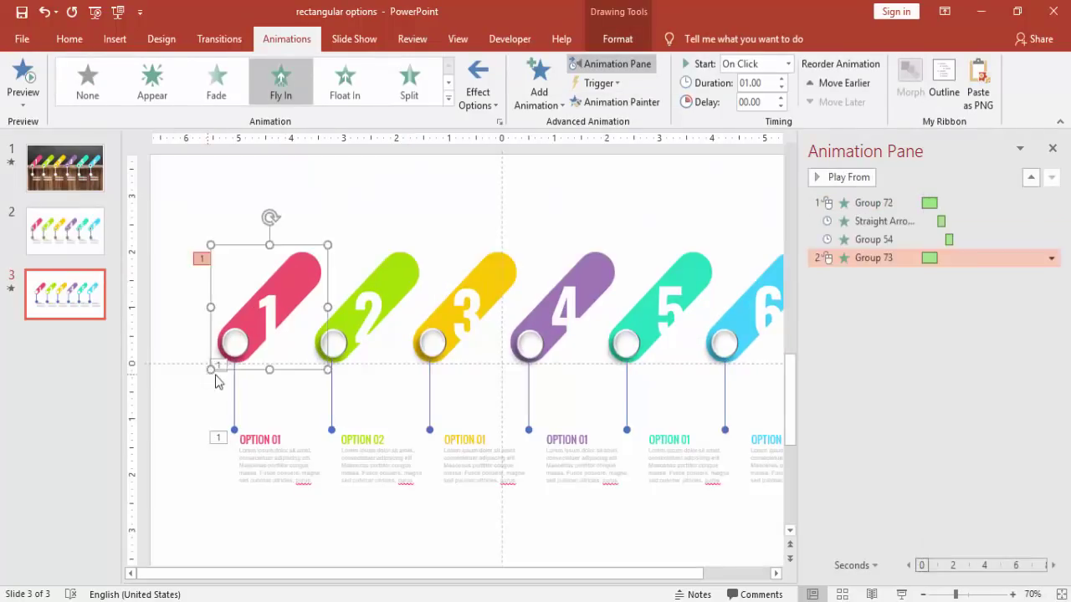
pyautogui.click(234, 380)
pyautogui.click(590, 103)
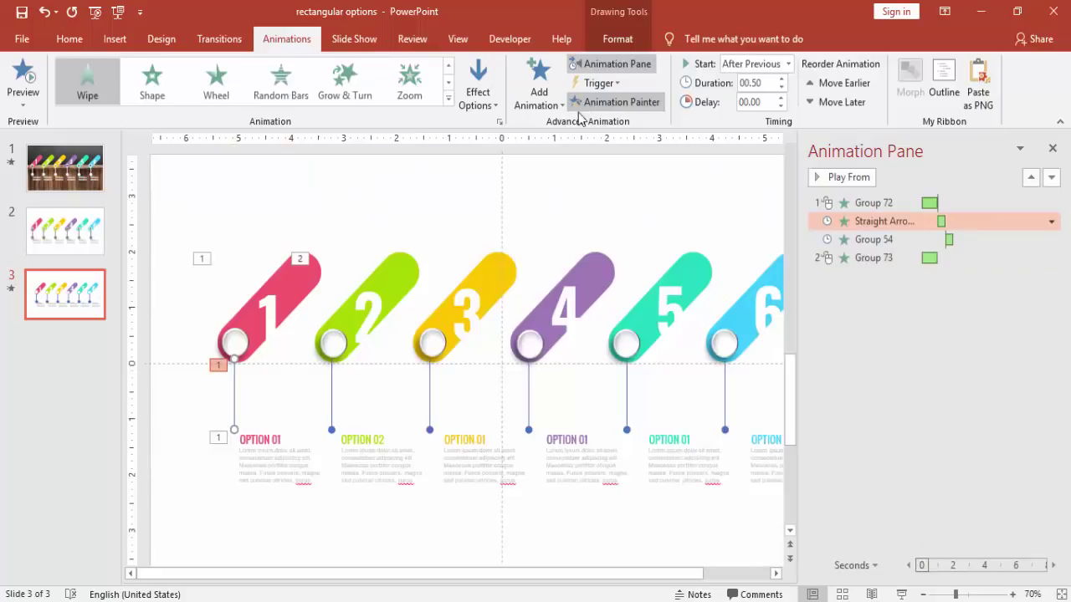
pyautogui.click(333, 400)
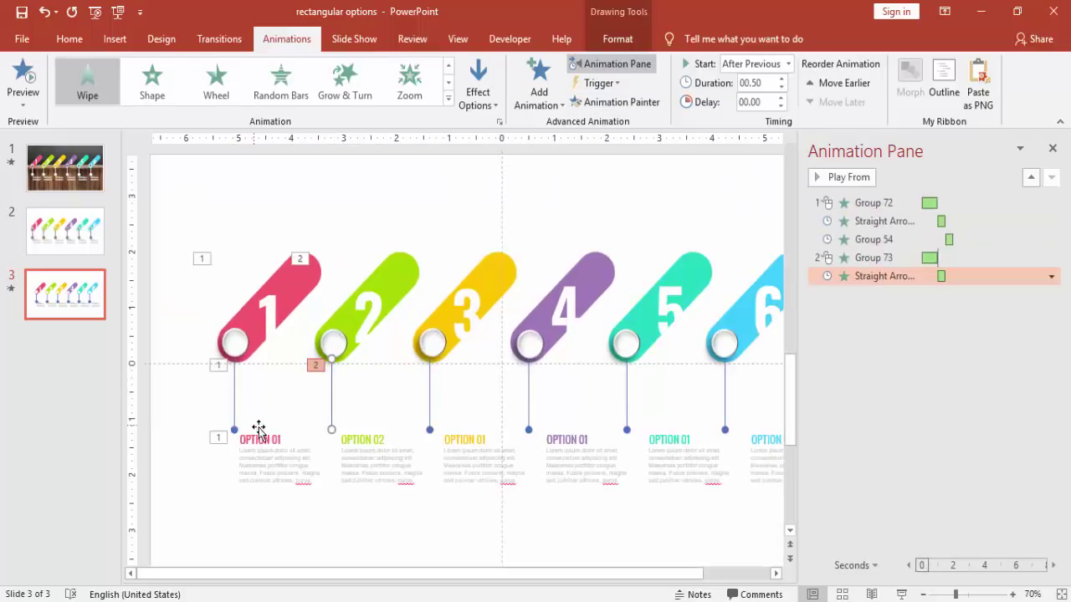
pyautogui.click(268, 430)
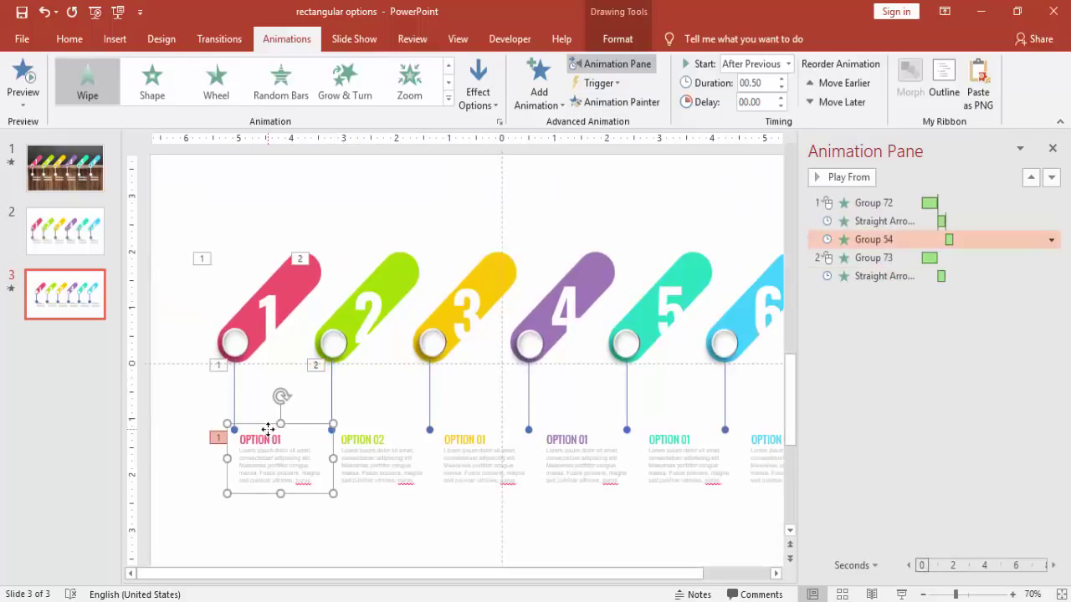
pyautogui.click(617, 102)
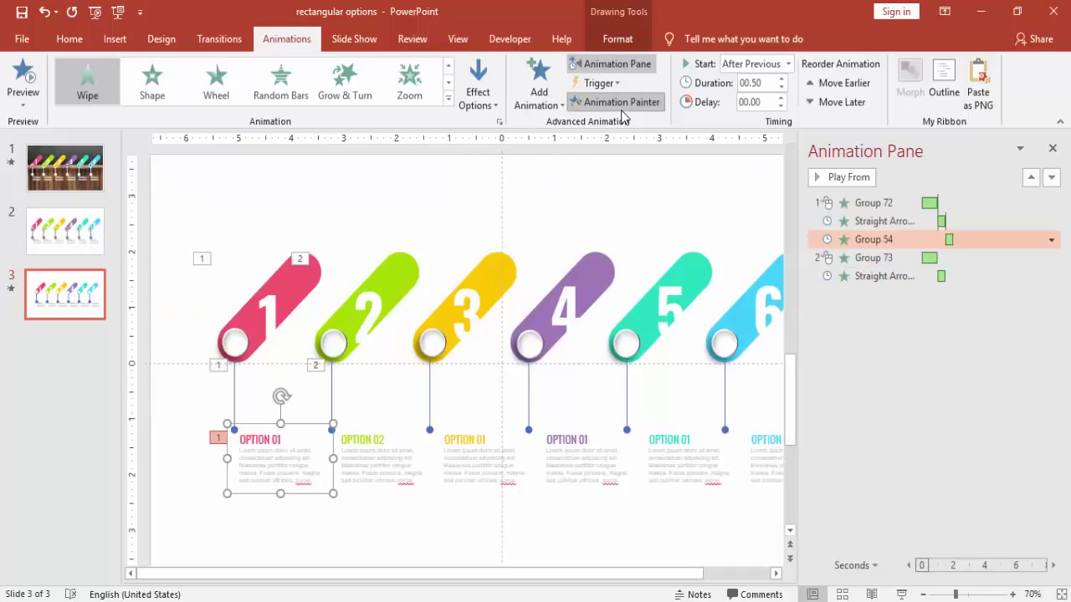
pyautogui.click(352, 452)
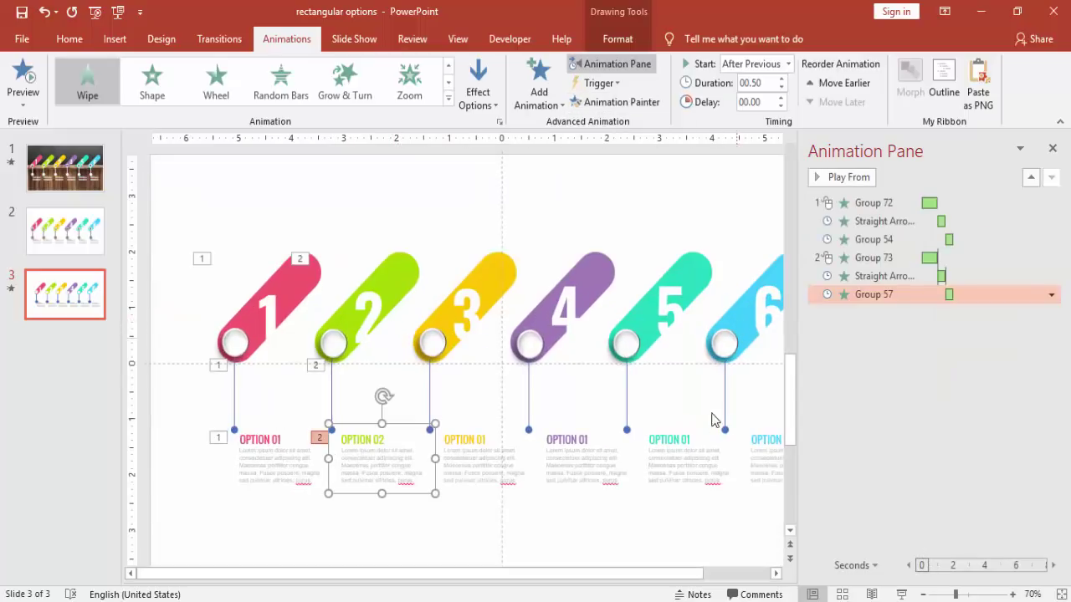
pyautogui.click(678, 525)
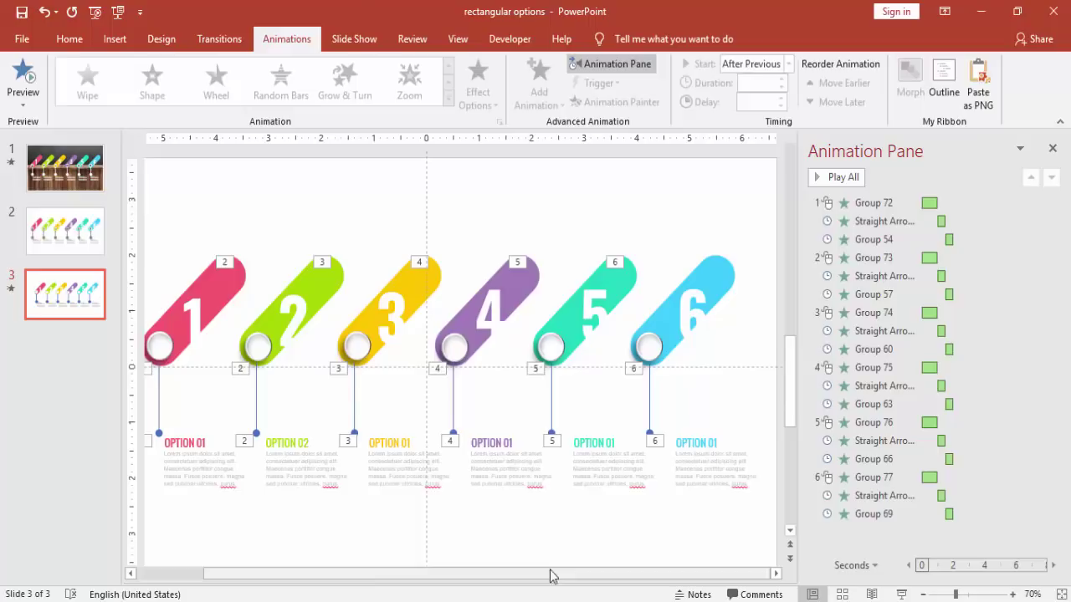
# Close the Animation Pane and try a black background fill on slide 3.
pyautogui.click(1052, 150)
pyautogui.rightClick(865, 201)
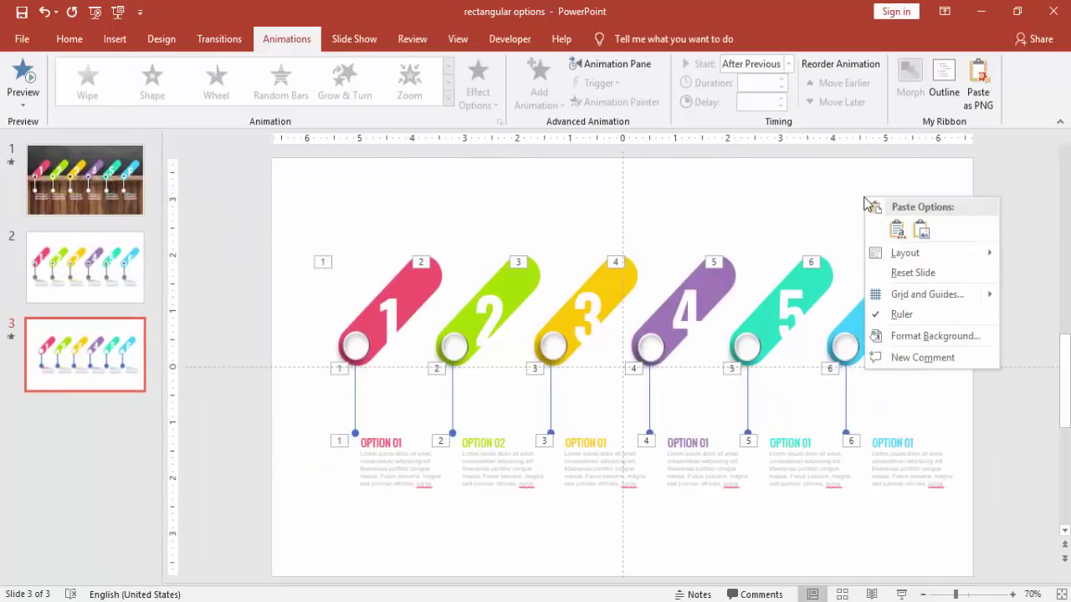
pyautogui.click(943, 337)
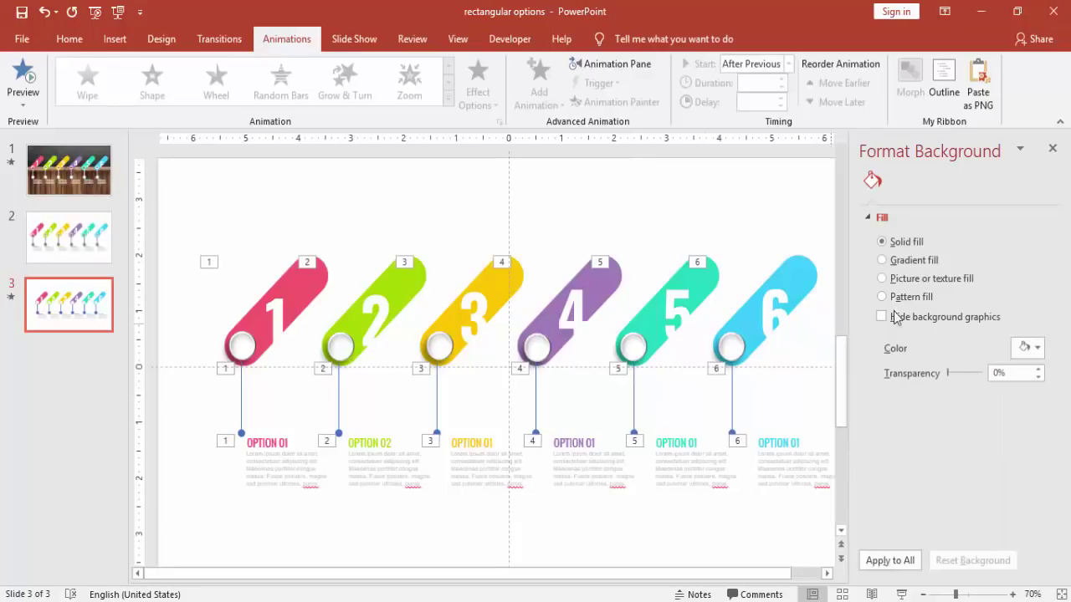
pyautogui.click(1029, 351)
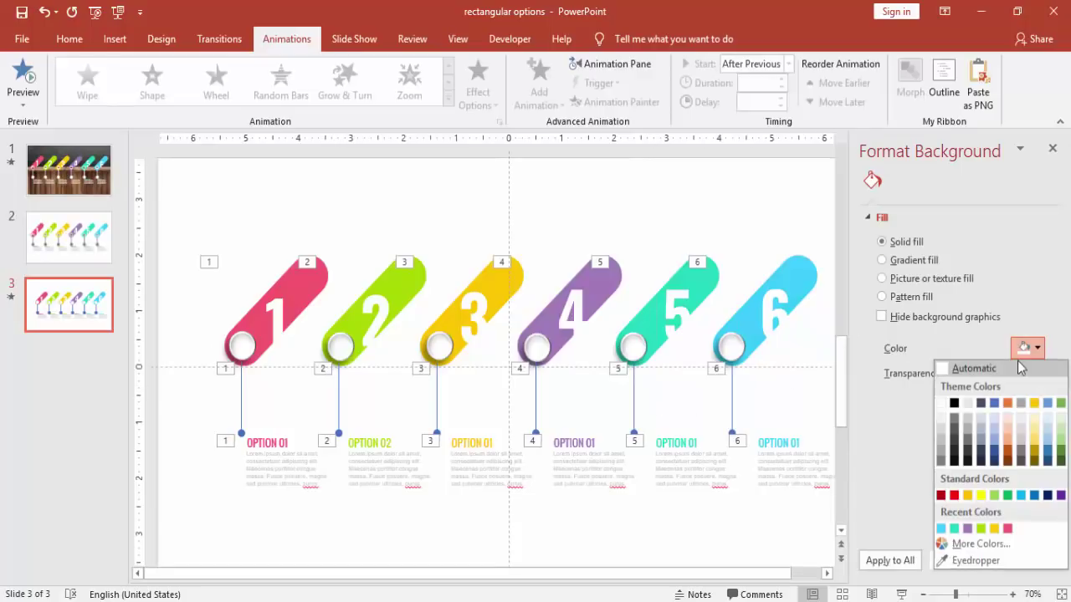
pyautogui.click(955, 403)
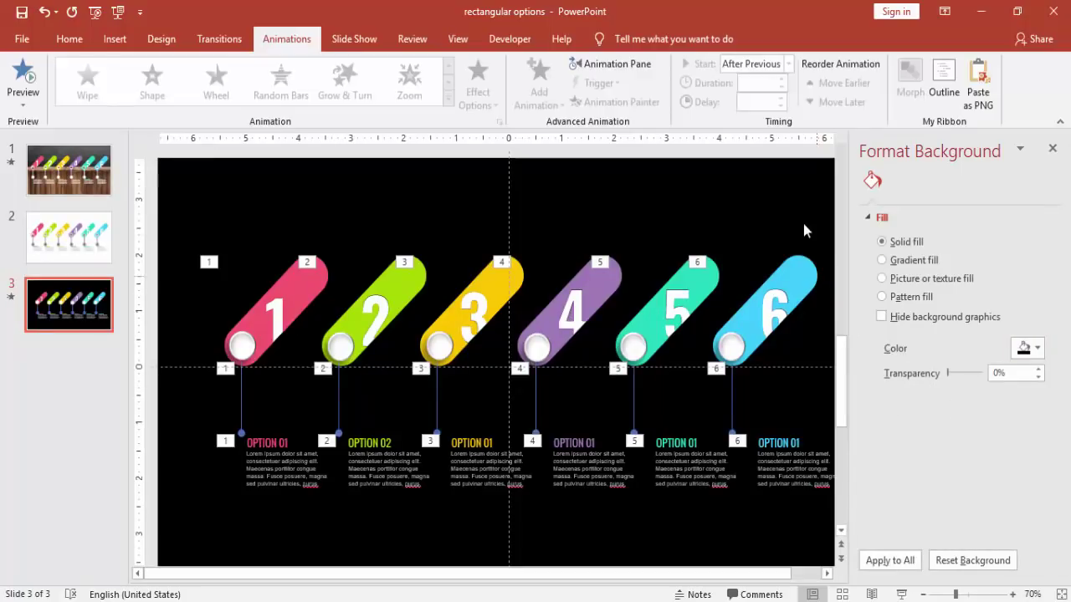
# Restore slide 3's white background and select the wood picture on slide 1.
pyautogui.click(1035, 350)
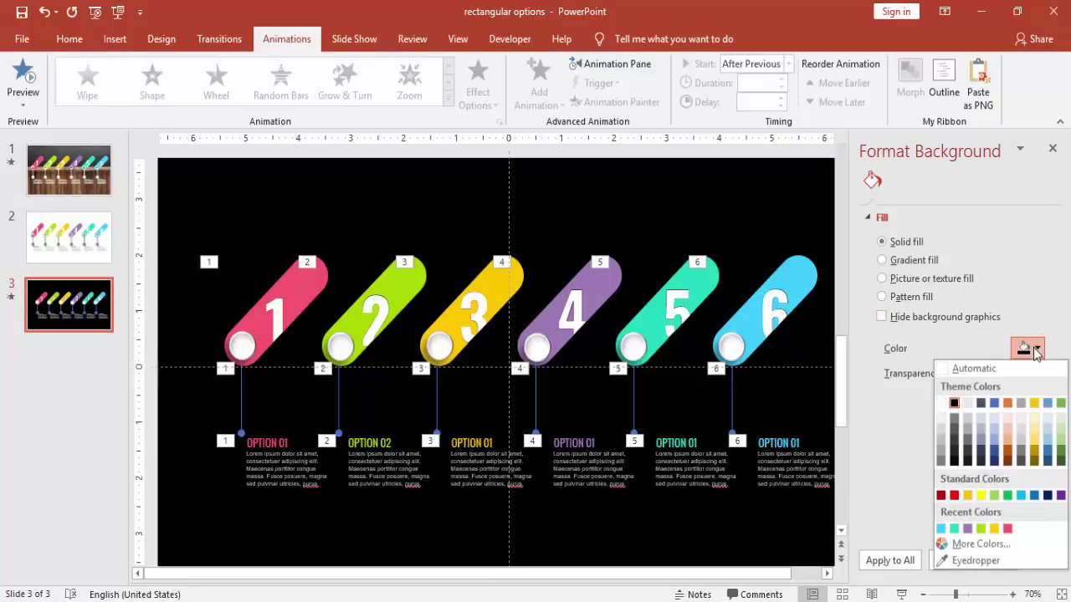
pyautogui.click(952, 406)
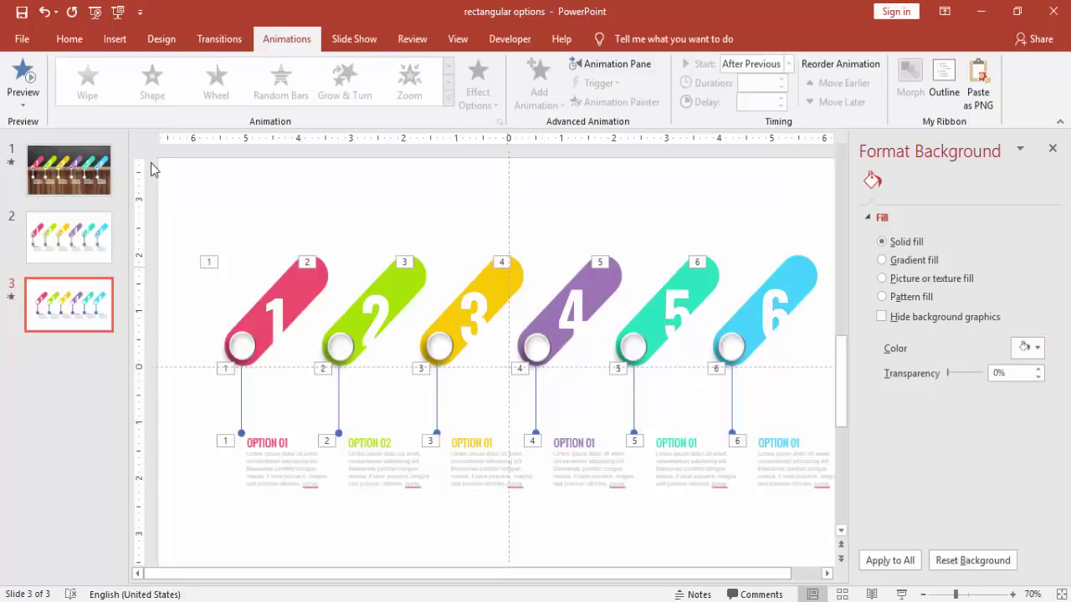
pyautogui.click(72, 170)
pyautogui.click(353, 183)
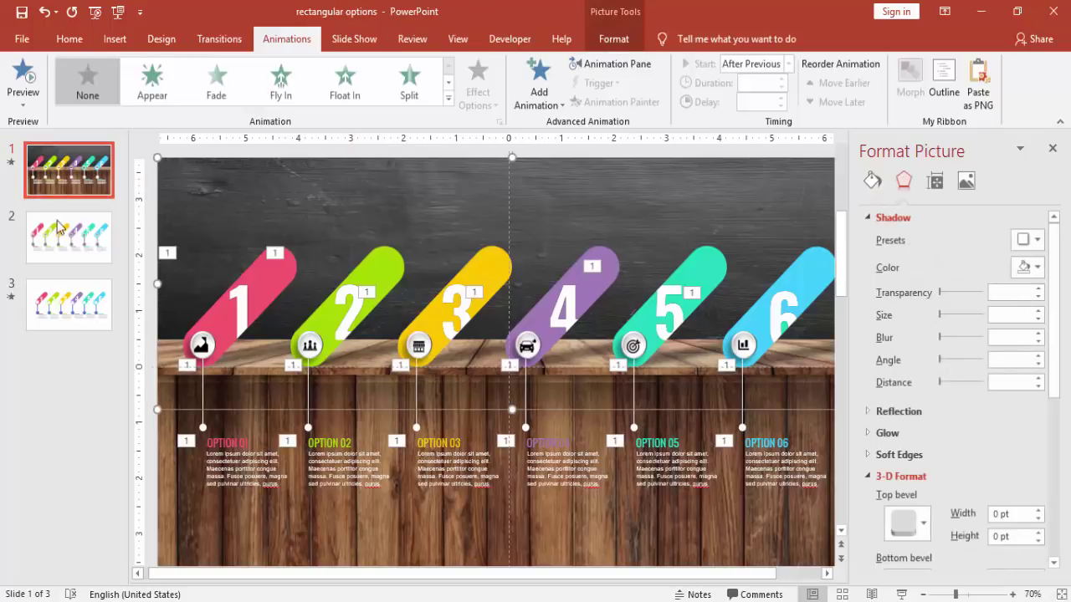
# Paste the wood picture onto slide 3 and send it to the back.
pyautogui.click(81, 285)
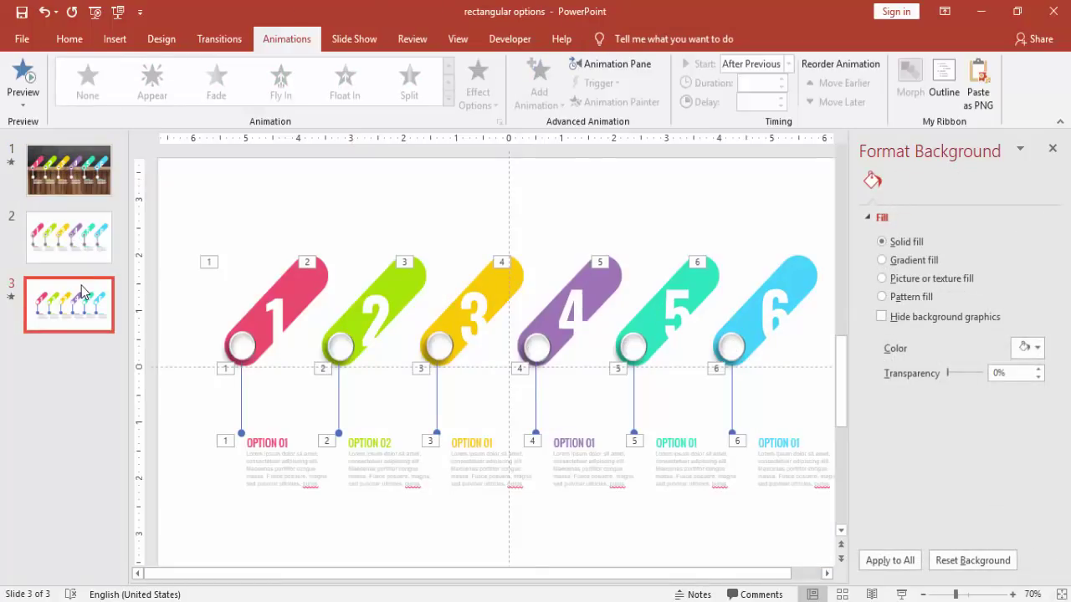
pyautogui.hotkey('ctrl', 'v')
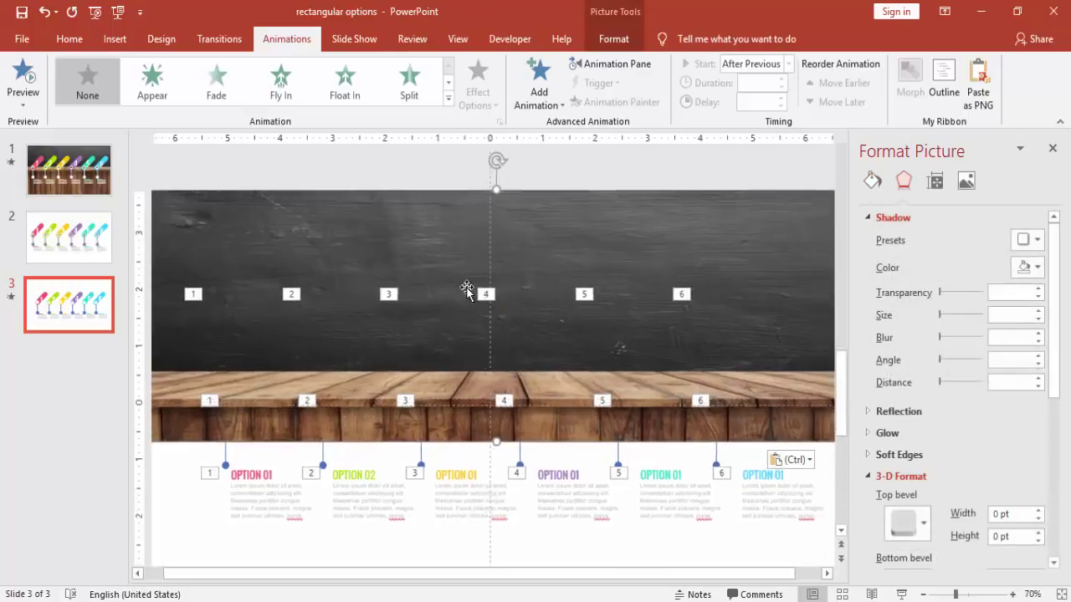
pyautogui.click(641, 45)
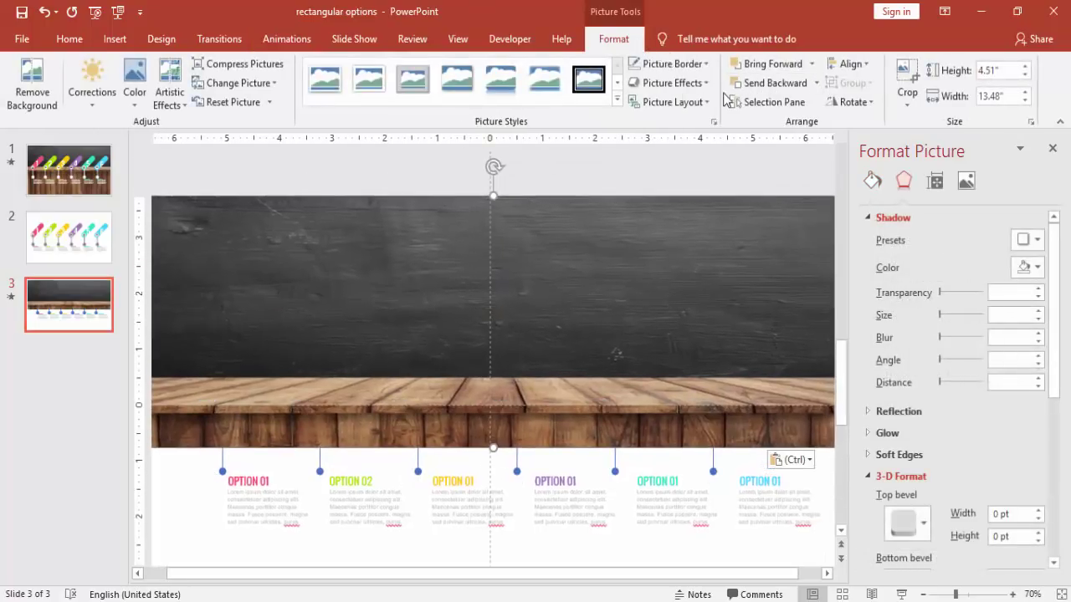
pyautogui.click(816, 83)
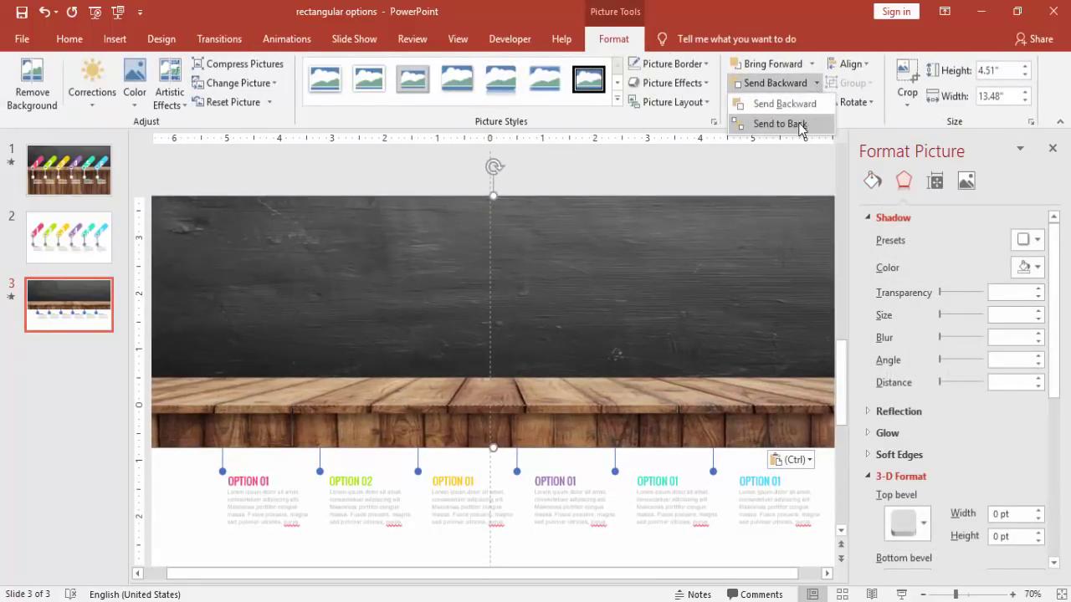
pyautogui.click(791, 123)
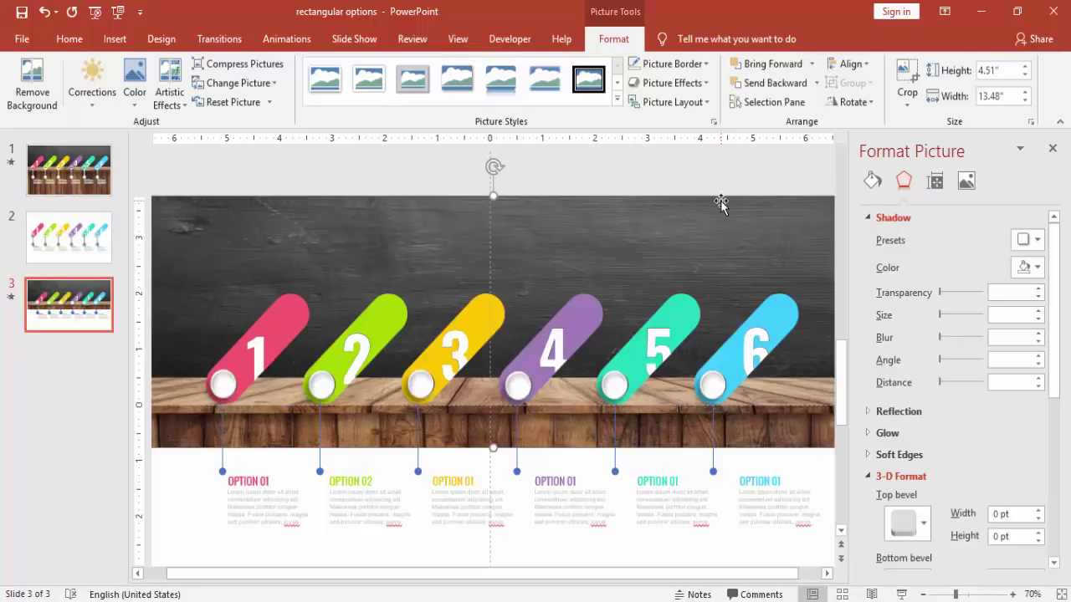
# Copy slide 1's taller wood picture onto slide 3 and send it to the back too.
pyautogui.click(68, 170)
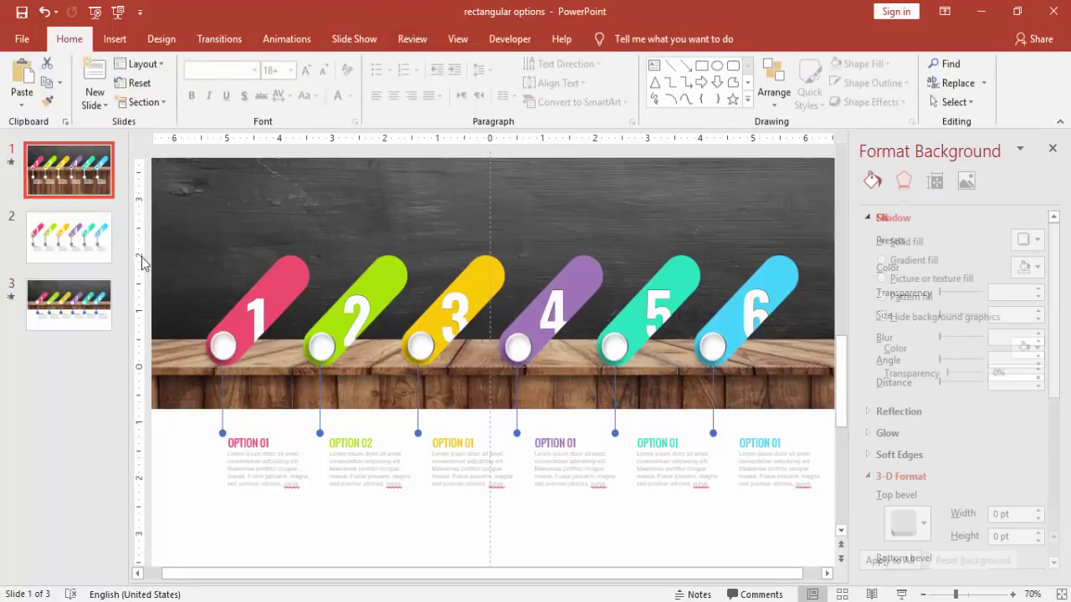
pyautogui.click(180, 495)
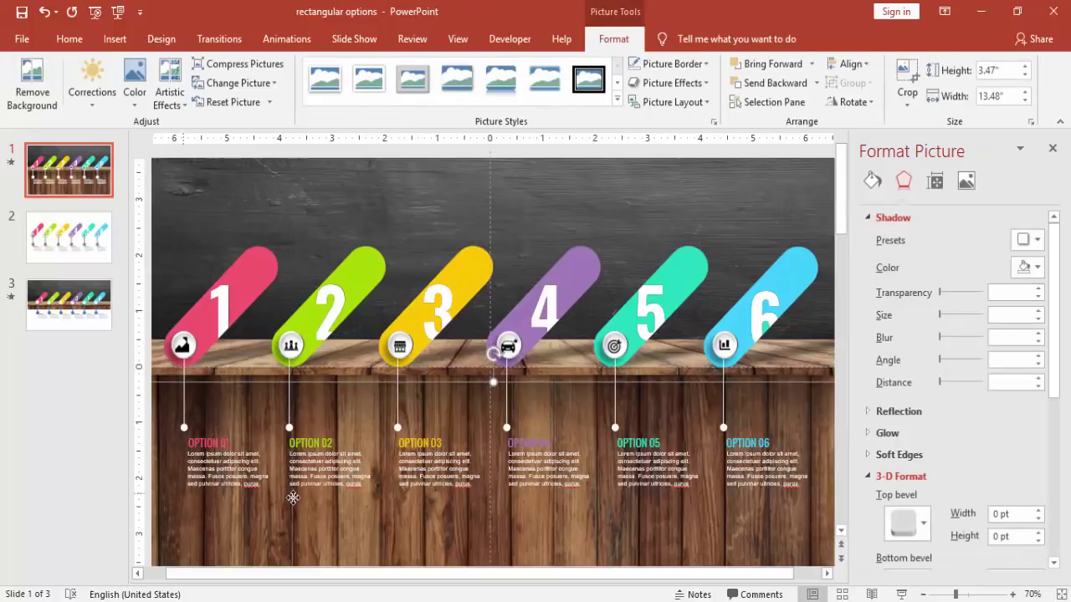
pyautogui.click(65, 303)
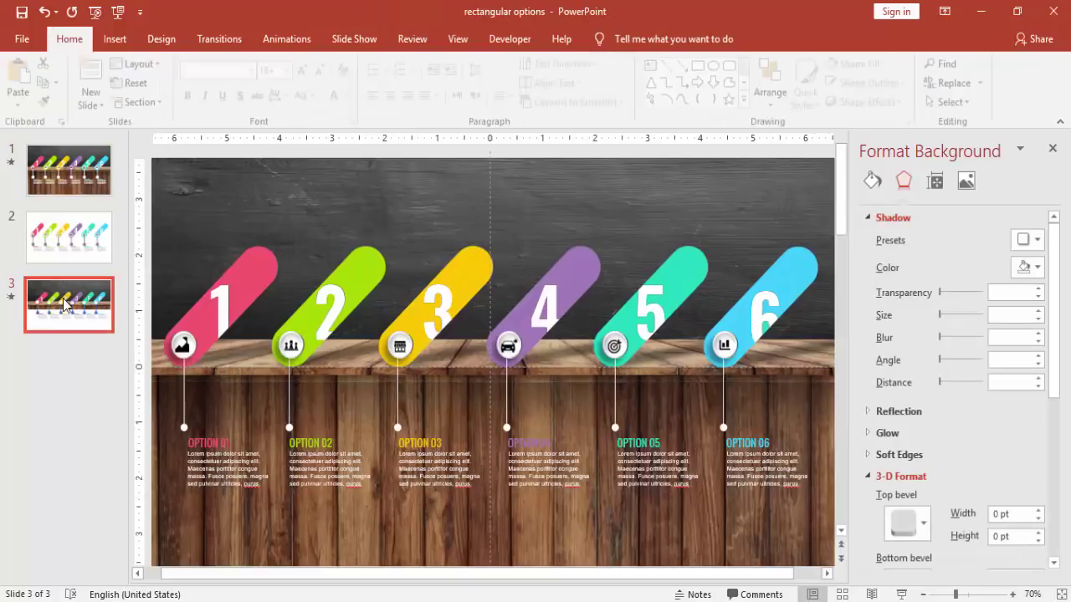
pyautogui.hotkey('ctrl', 'v')
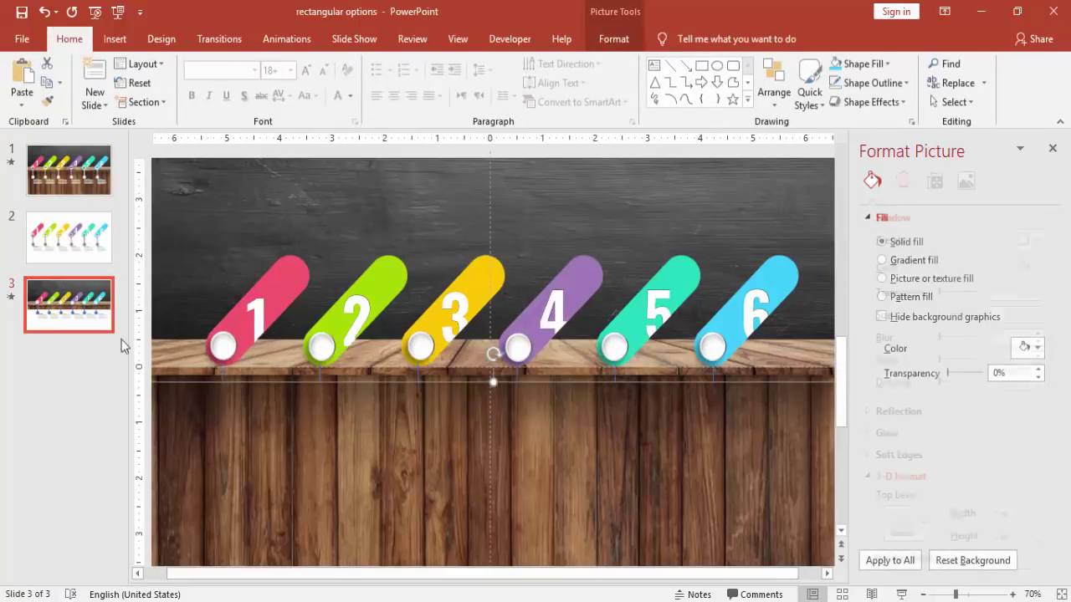
pyautogui.click(630, 47)
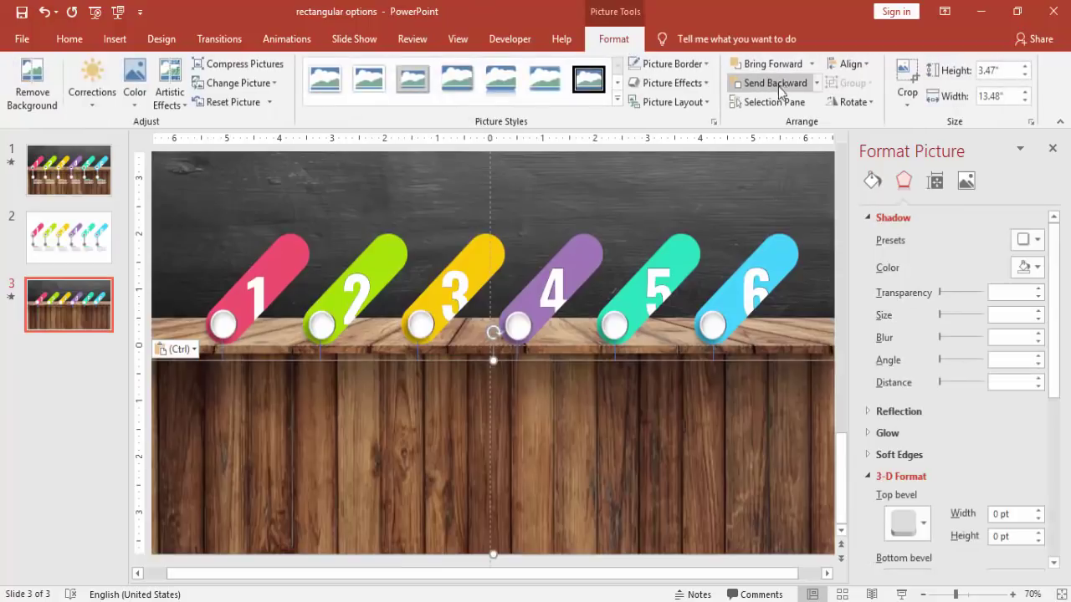
pyautogui.click(813, 83)
pyautogui.click(780, 125)
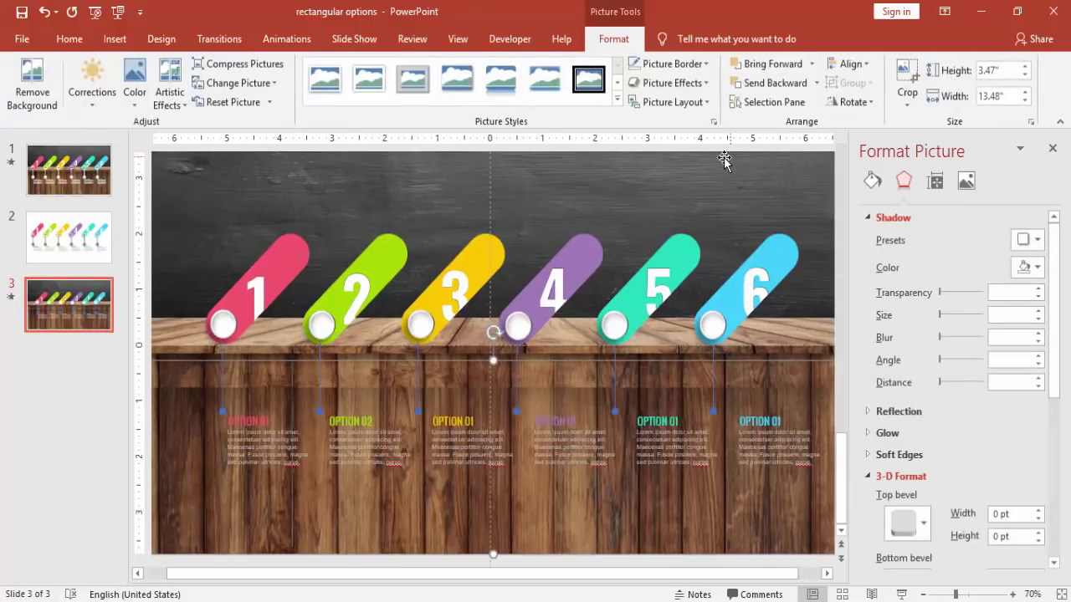
# Make the OPTION 01 text and the first connector line white.
pyautogui.click(287, 429)
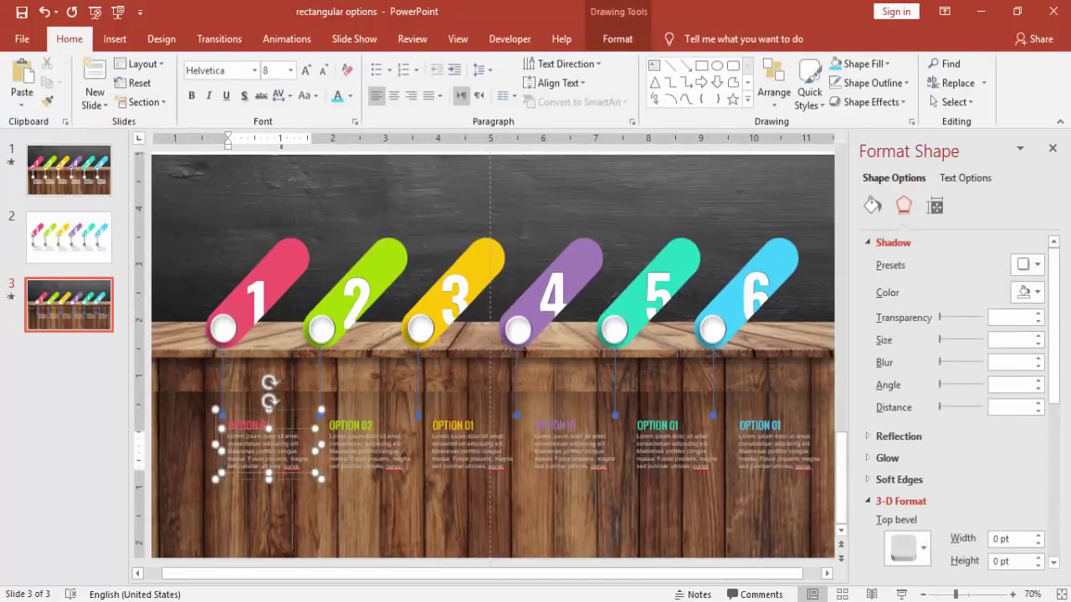
pyautogui.click(350, 96)
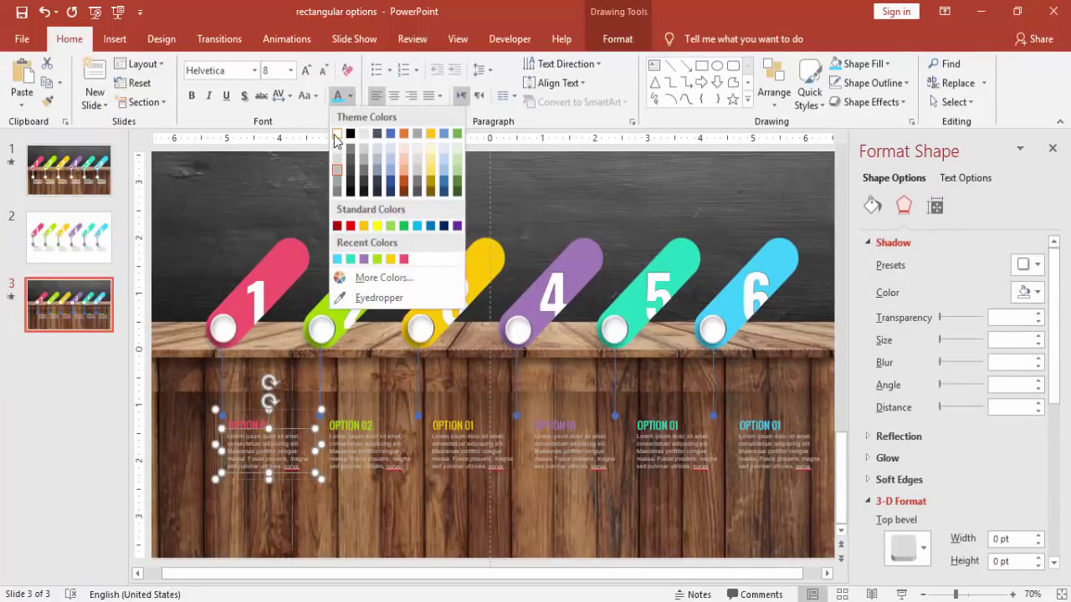
pyautogui.click(336, 135)
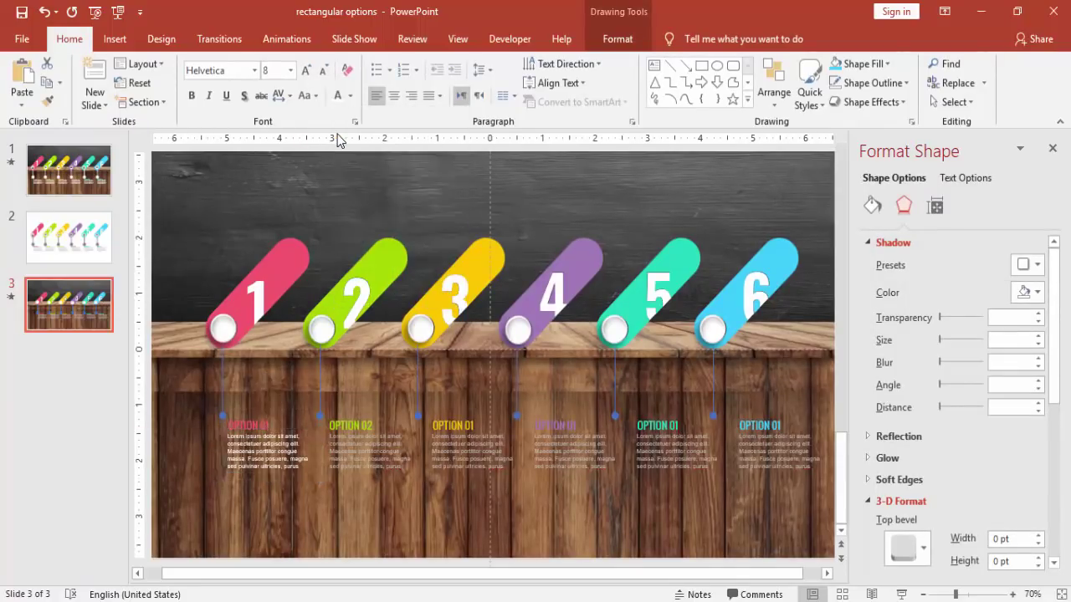
pyautogui.click(222, 365)
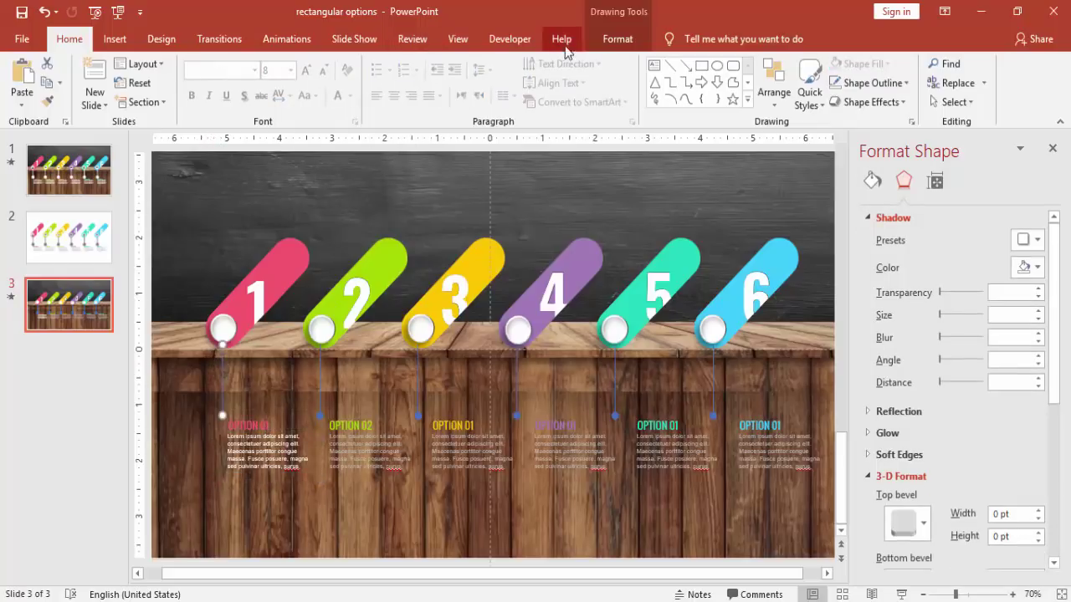
pyautogui.click(594, 42)
pyautogui.click(434, 91)
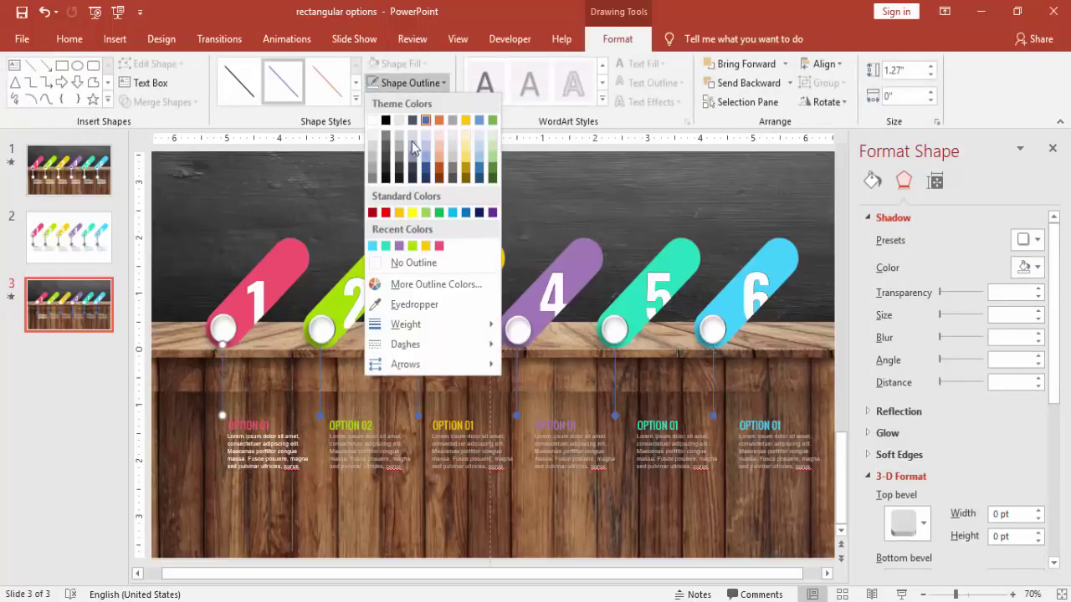
pyautogui.click(378, 117)
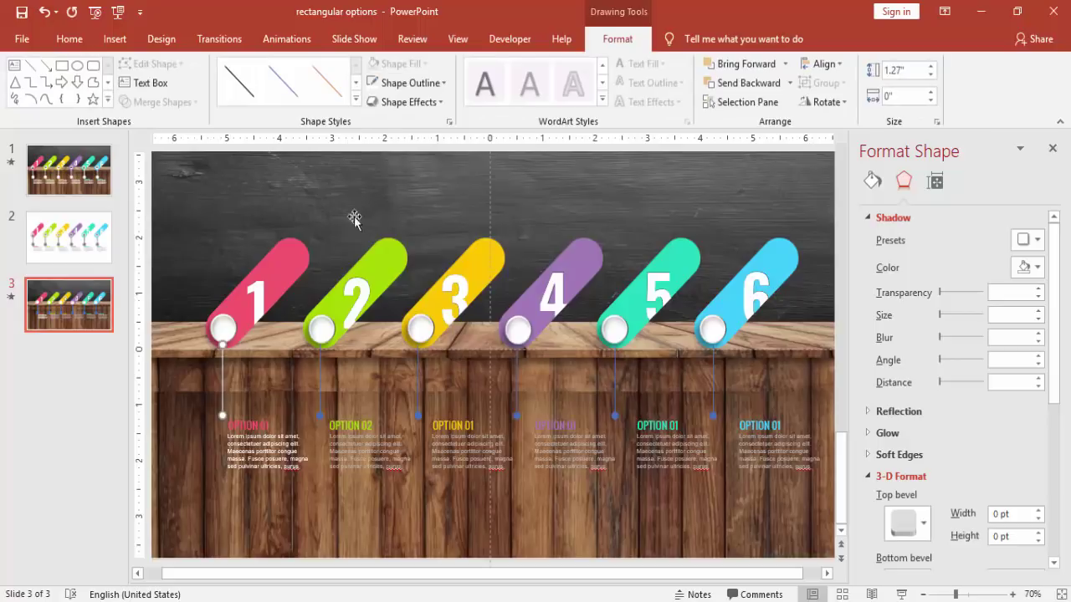
# Make the connector lines under circles 2 through 6 white.
pyautogui.click(322, 383)
pyautogui.keyDown('shift'); pyautogui.click(417, 390); pyautogui.keyUp('shift')
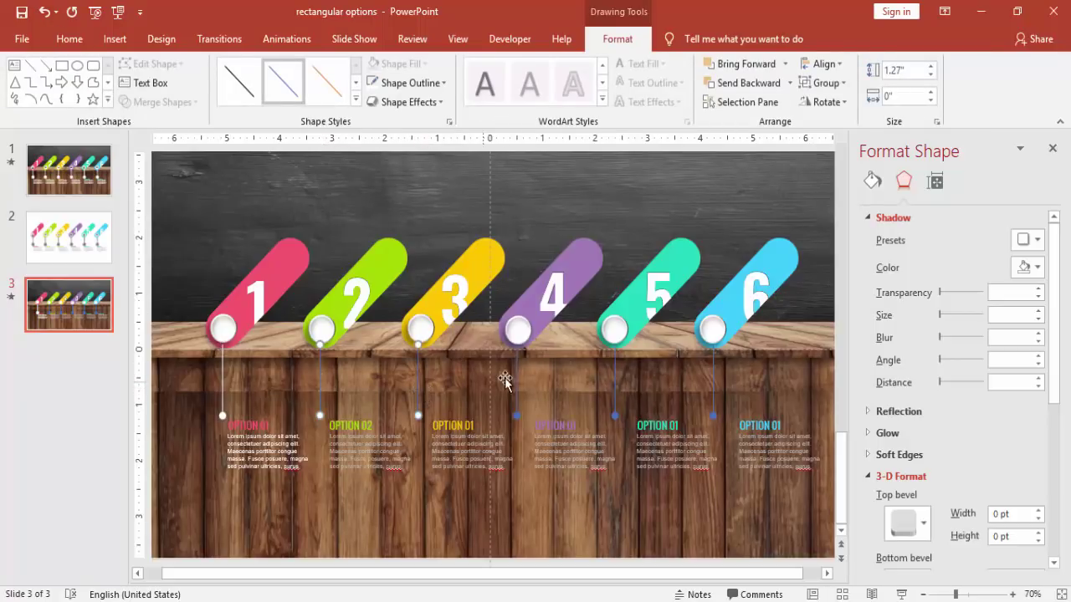
pyautogui.keyDown('shift'); pyautogui.click(516, 376); pyautogui.keyUp('shift')
pyautogui.keyDown('shift'); pyautogui.click(613, 381); pyautogui.keyUp('shift')
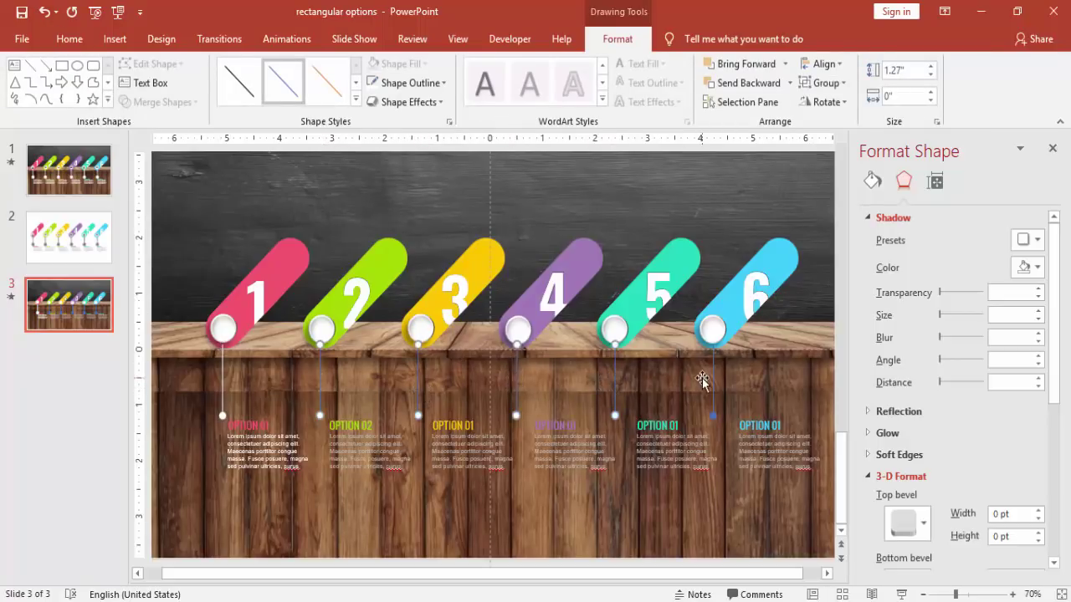
pyautogui.keyDown('shift'); pyautogui.click(712, 380); pyautogui.keyUp('shift')
pyautogui.click(429, 85)
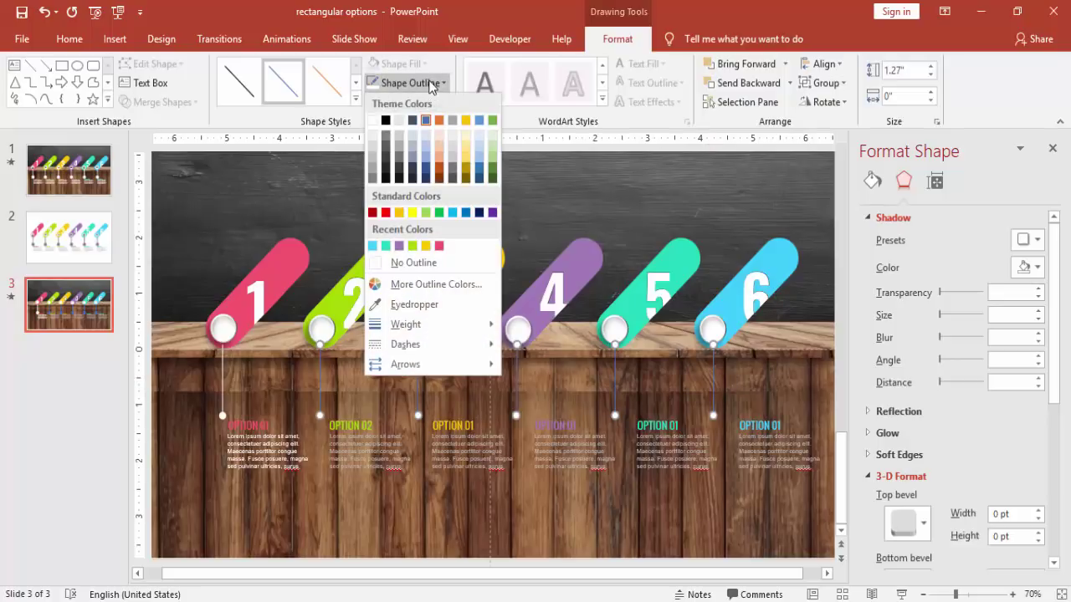
pyautogui.click(373, 123)
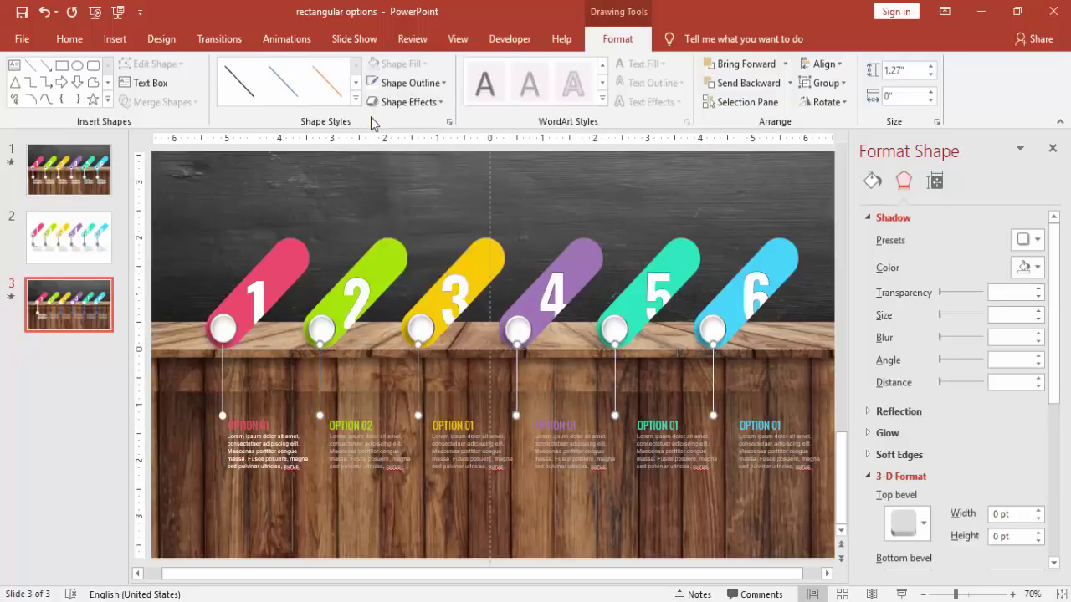
pyautogui.click(535, 183)
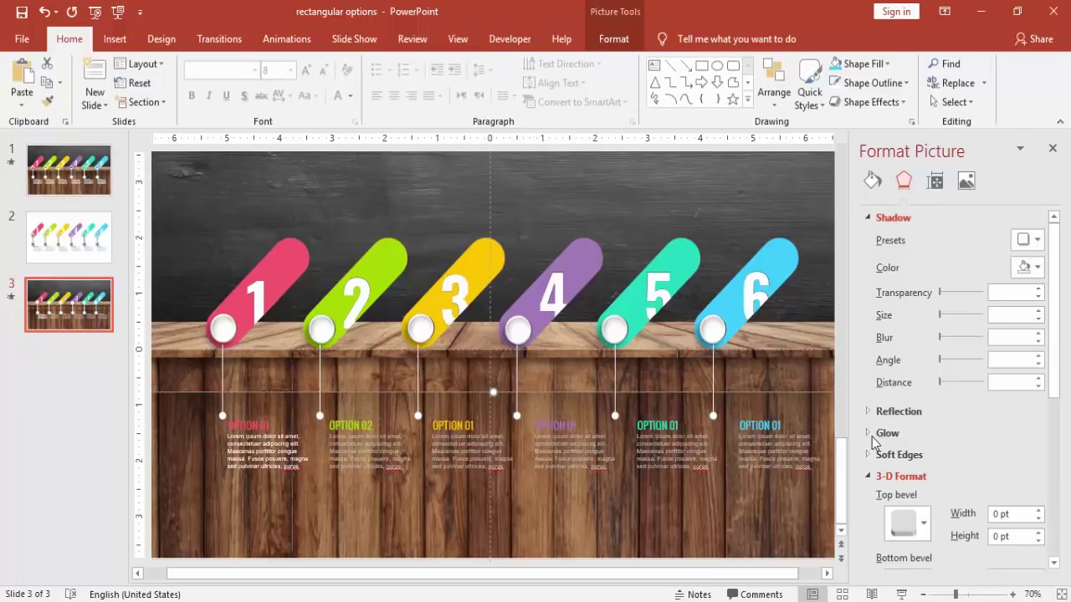